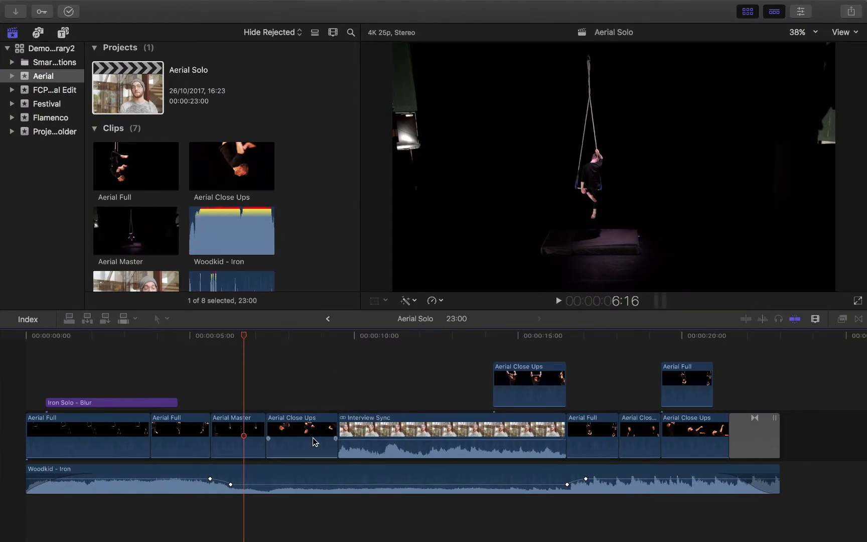
# Show the Color Board for the Aerial Close Ups clip before Interview Sync with the playhead at 8:09, and return to the video inspector.
pyautogui.click(300, 434)
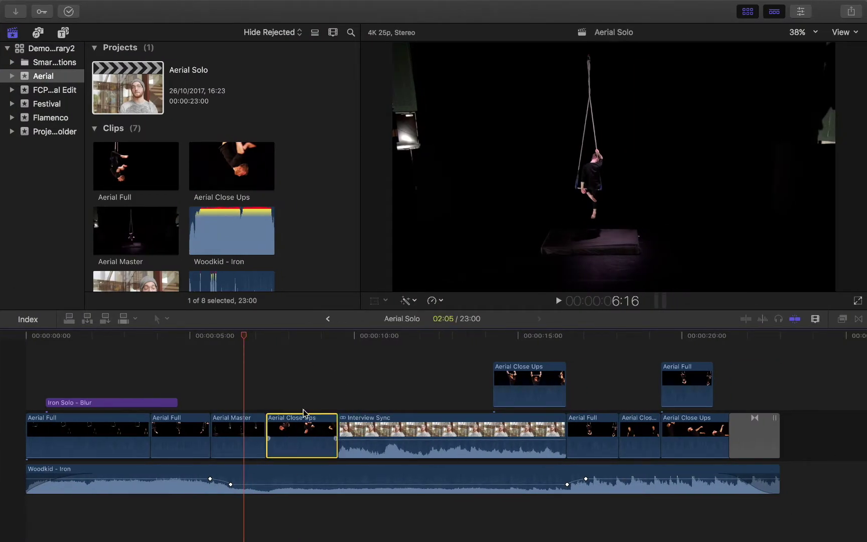
pyautogui.click(300, 336)
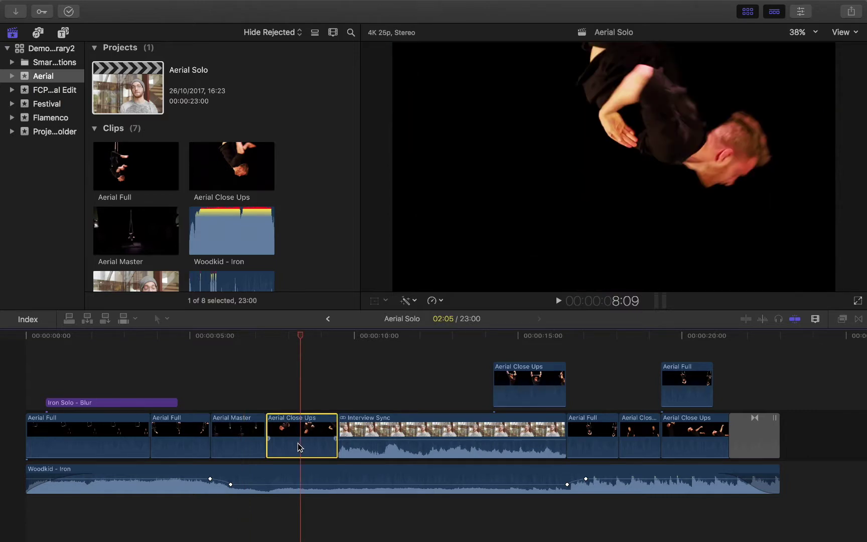
pyautogui.click(414, 302)
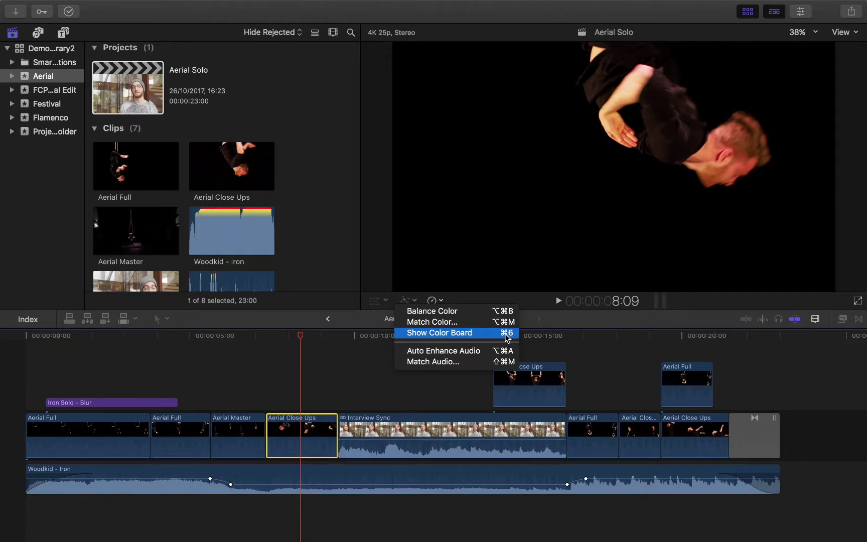
pyautogui.click(446, 334)
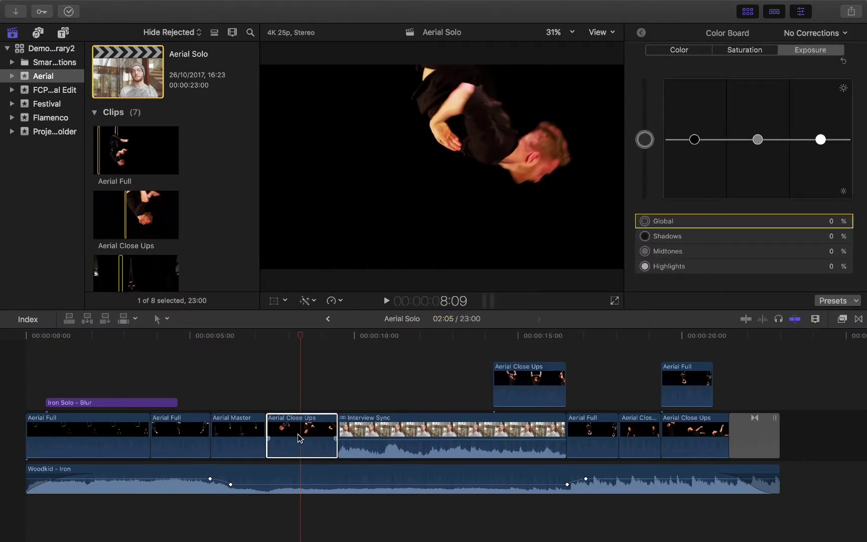
pyautogui.click(642, 33)
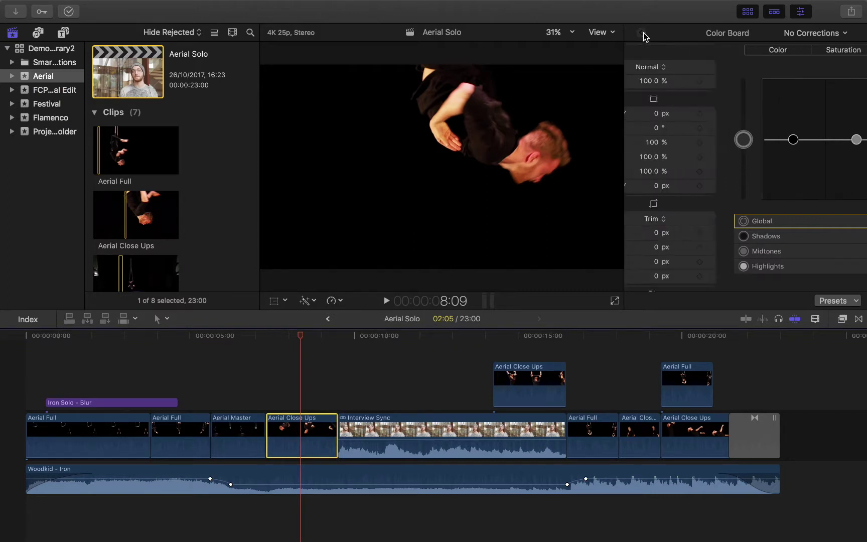
# Show the selected Aerial Close Ups clip's Color Board again and return to its video inspector.
pyautogui.click(293, 450)
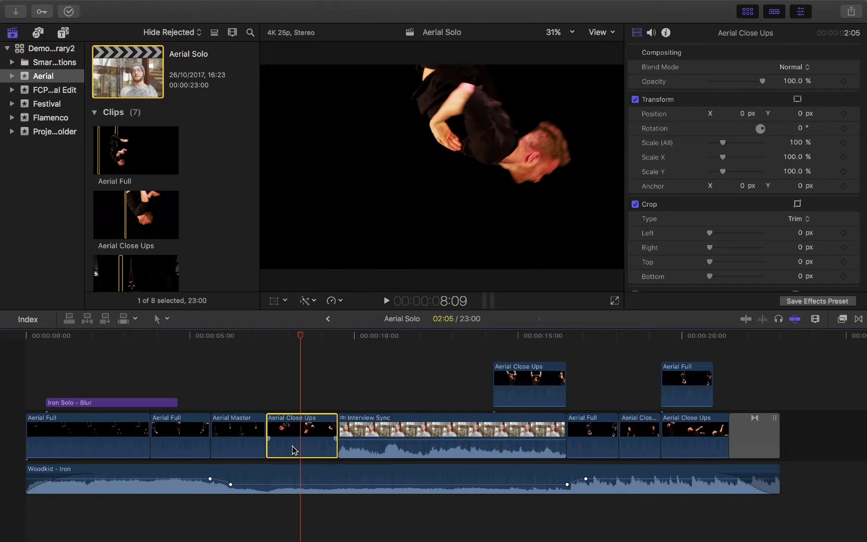
pyautogui.press('super+6')
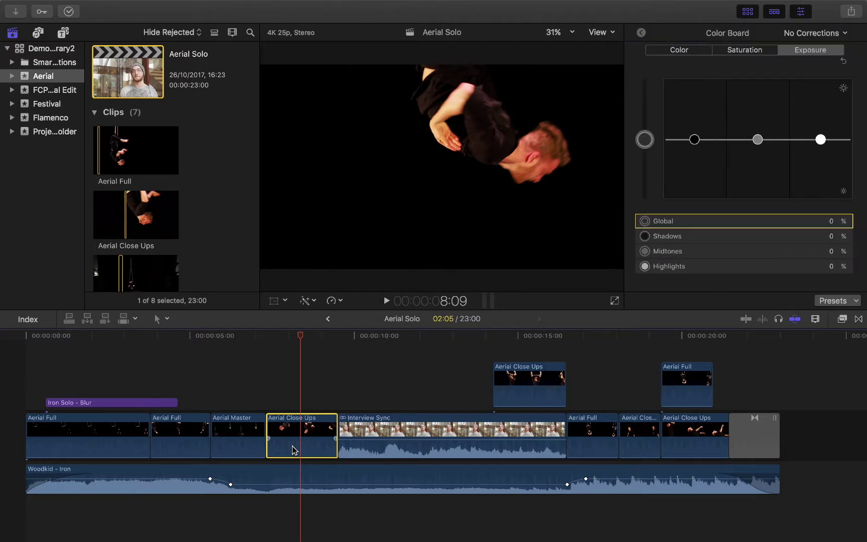
pyautogui.click(640, 34)
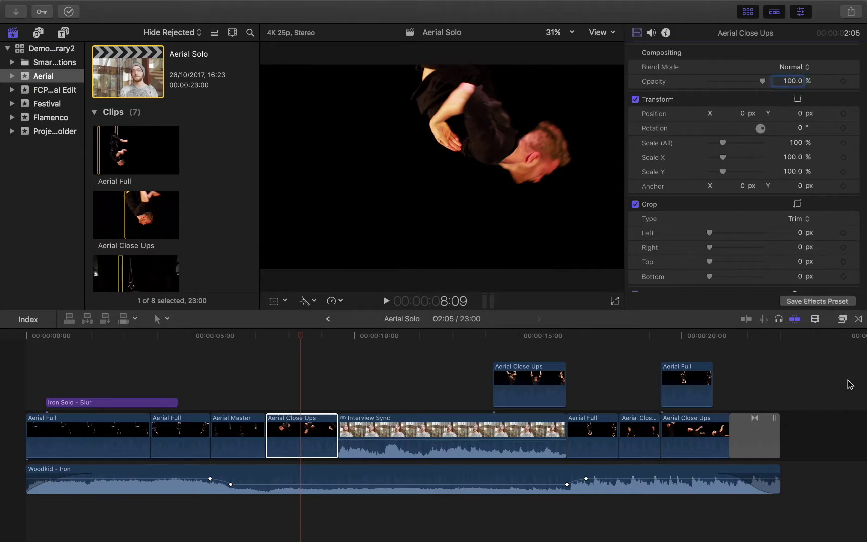
# Apply the Color Correction effect to the Aerial Close Ups clip before Interview Sync and open that correction's Color Board.
pyautogui.click(843, 322)
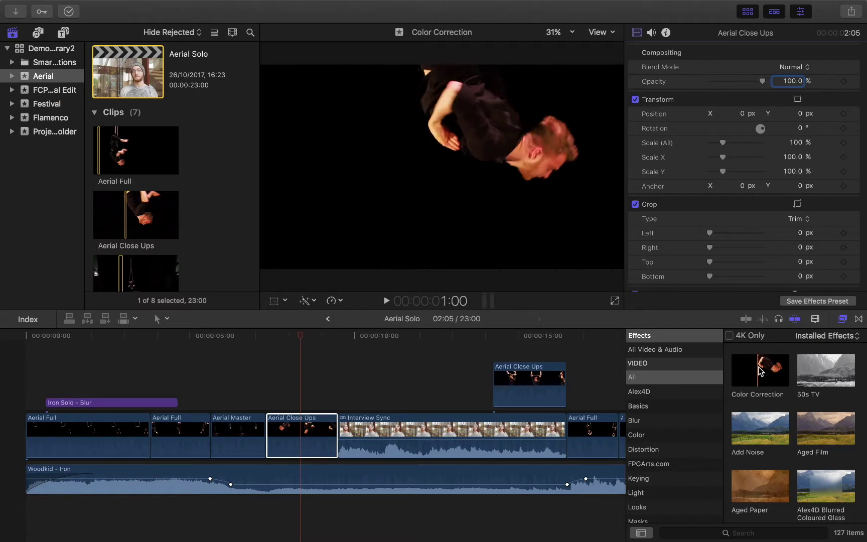
pyautogui.moveTo(759, 366); pyautogui.dragTo(296, 431)
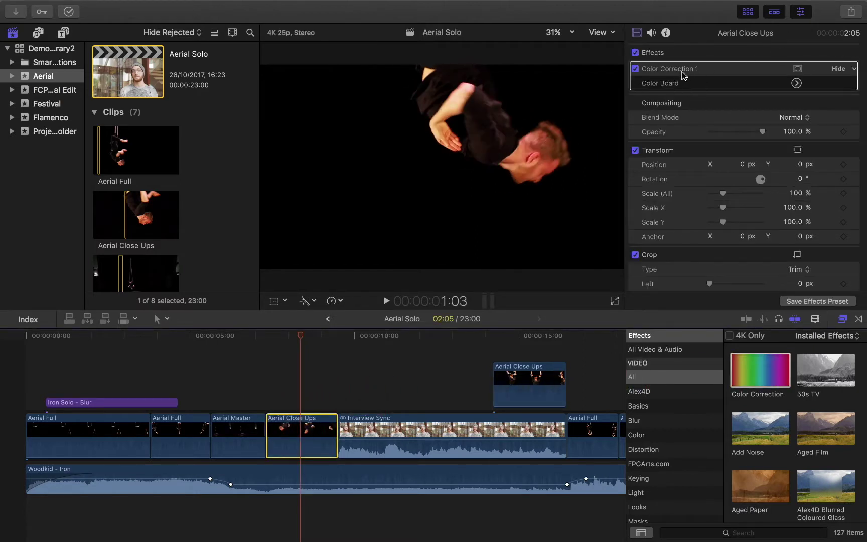
pyautogui.click(796, 83)
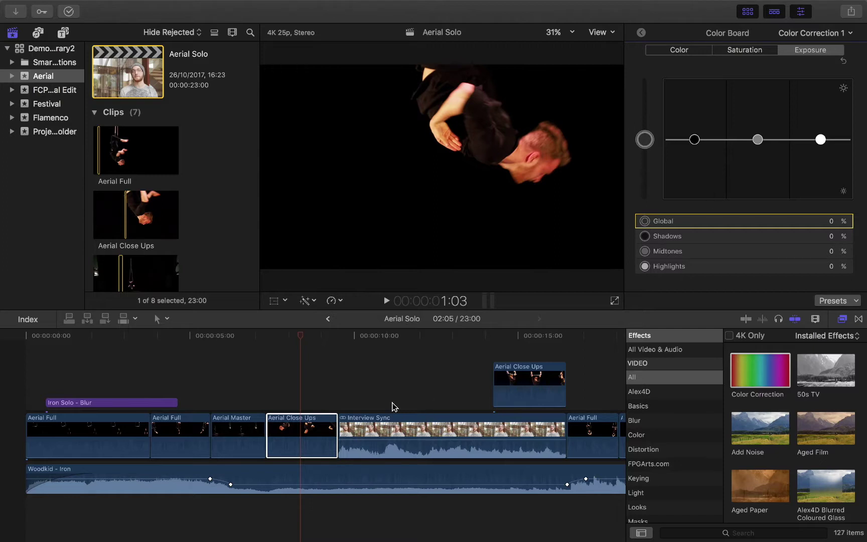
# Select the corrected Aerial Close Ups clip and place the playhead at 7:19.
pyautogui.click(296, 435)
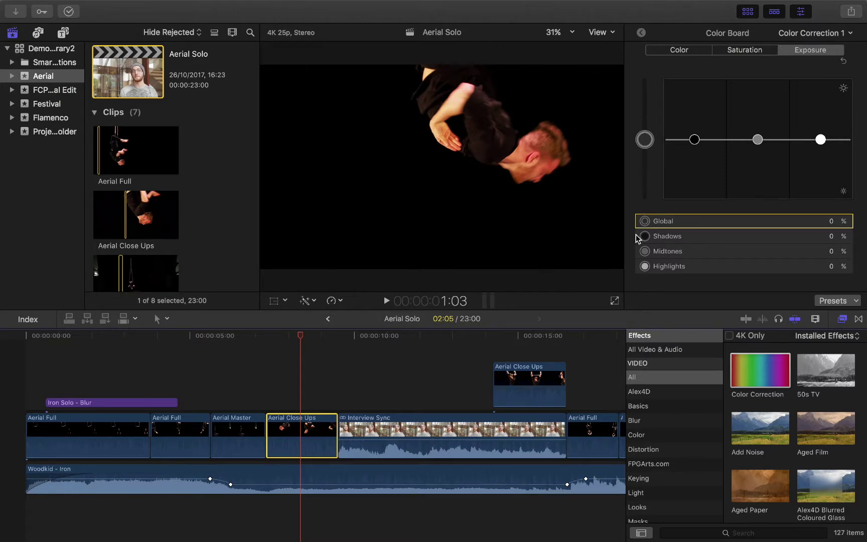
pyautogui.click(288, 335)
pyautogui.moveTo(288, 338)
pyautogui.mouseDown()
pyautogui.moveTo(315, 337)
pyautogui.moveTo(280, 339)
pyautogui.mouseUp()
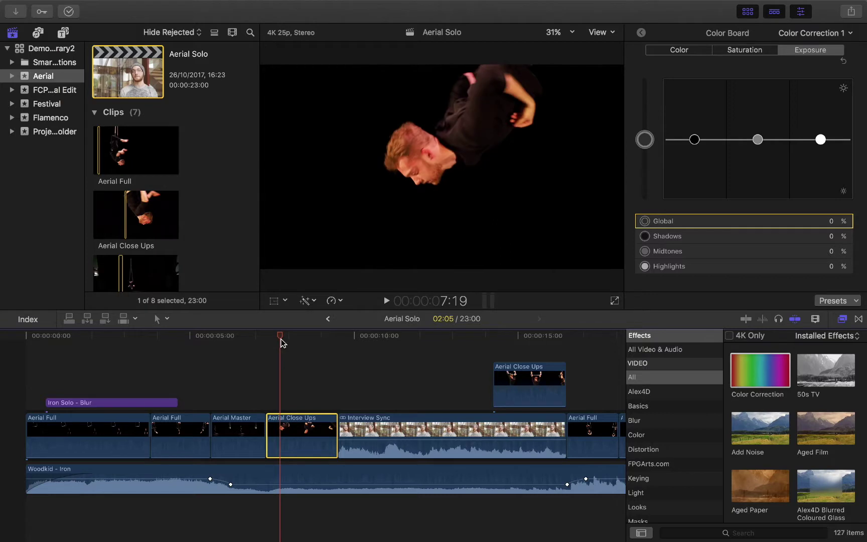
# Examine the Color Board's three adjustment types and the Global, Shadows, Midtones and Highlights controls for Color.
pyautogui.click(674, 52)
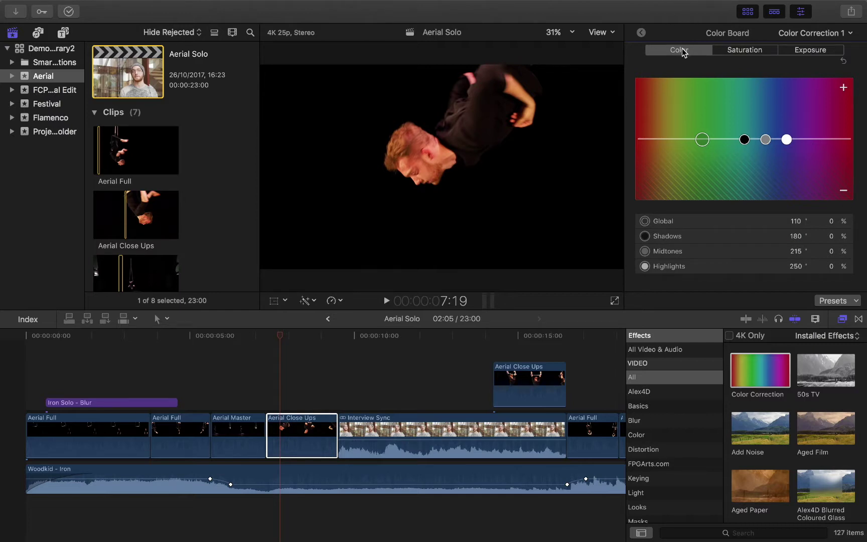
pyautogui.click(745, 50)
pyautogui.click(810, 51)
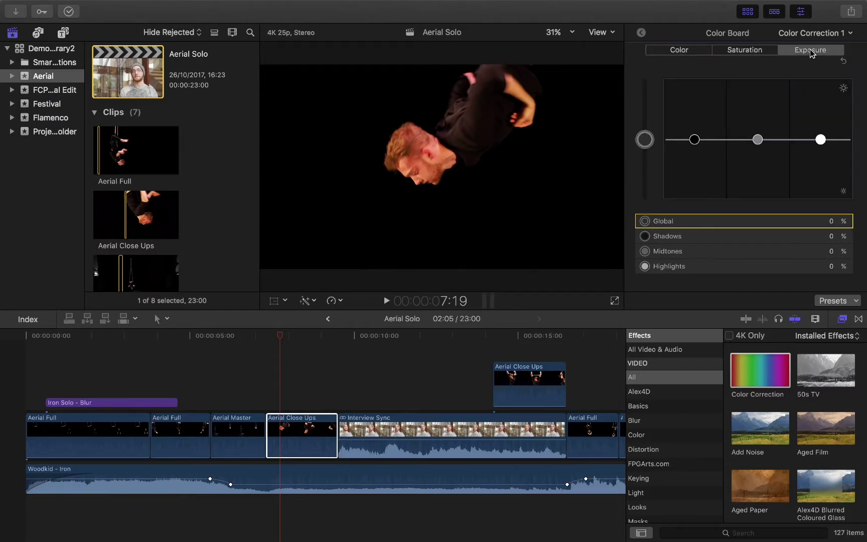
pyautogui.click(680, 50)
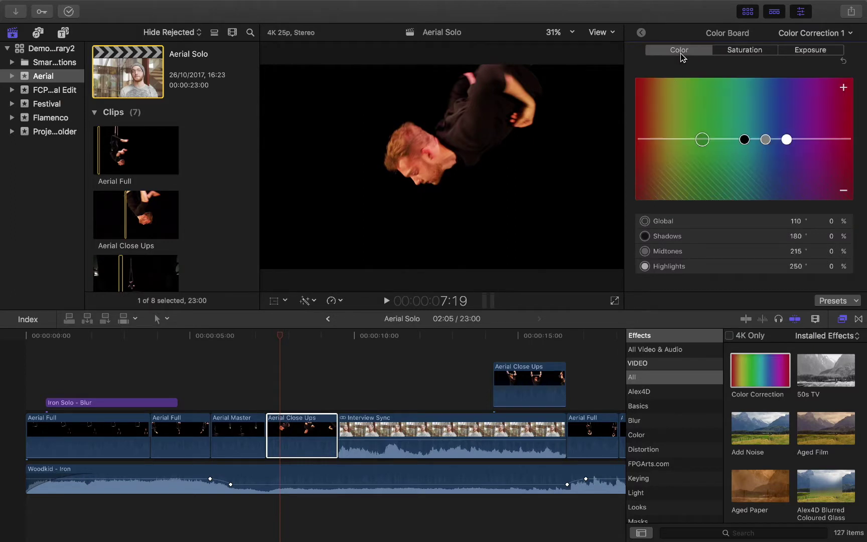
pyautogui.click(672, 234)
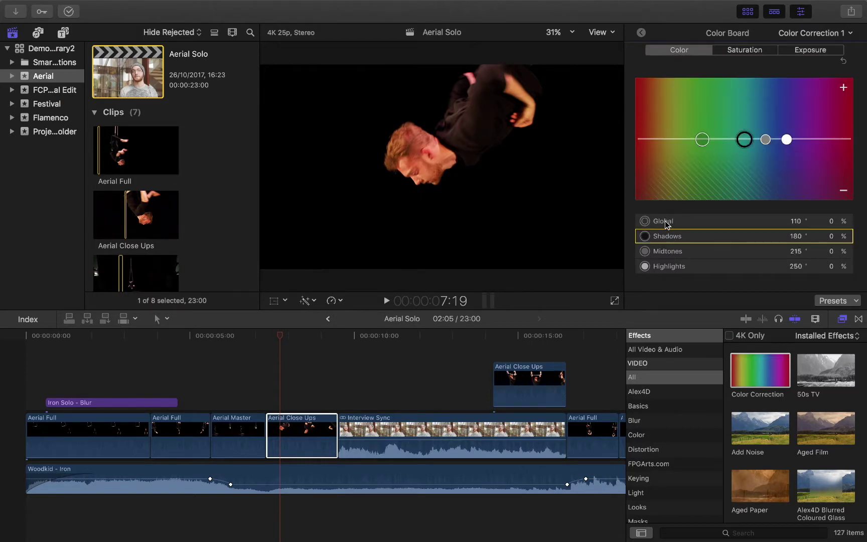
pyautogui.click(665, 222)
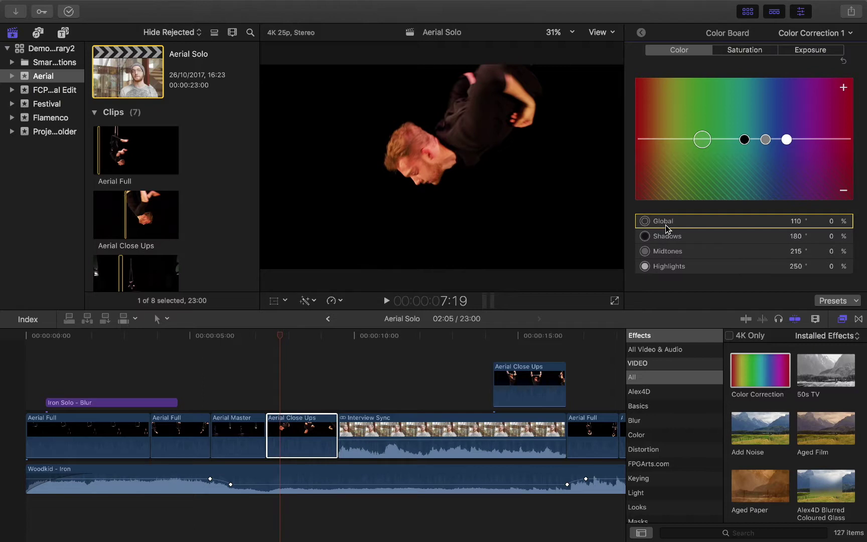
pyautogui.click(666, 238)
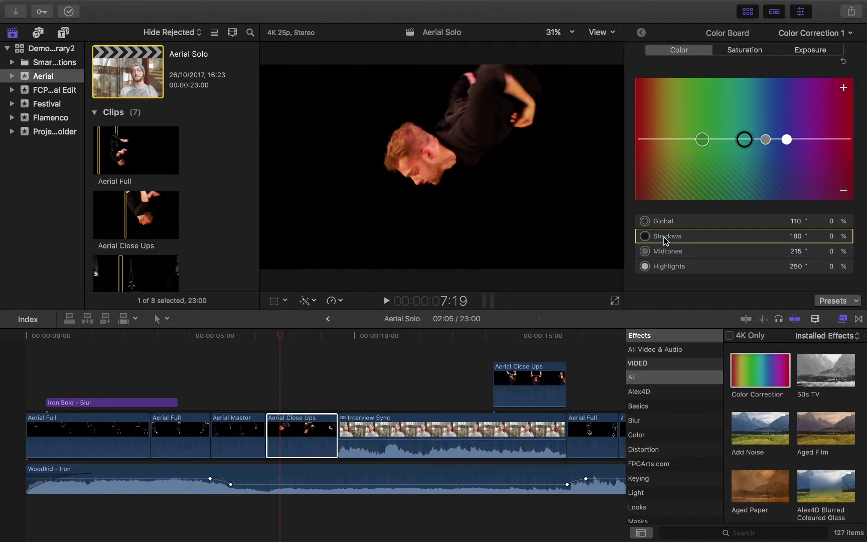
pyautogui.click(667, 252)
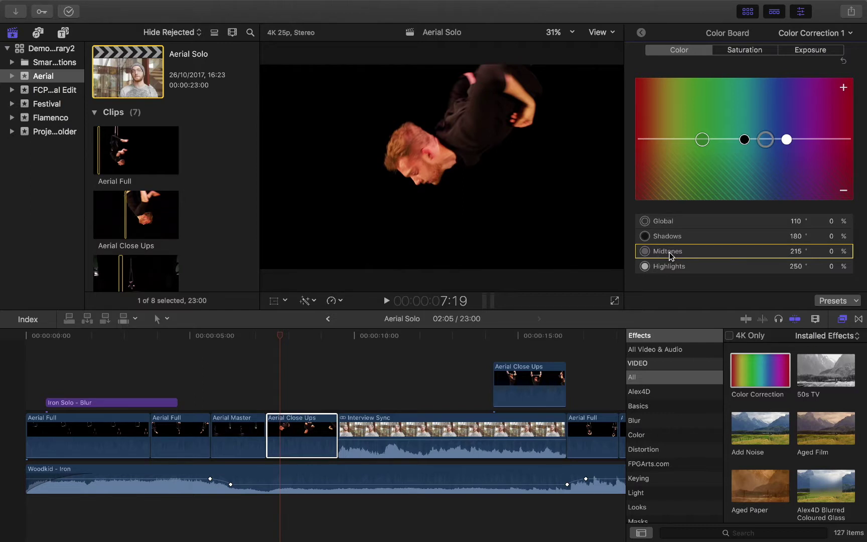
pyautogui.click(667, 264)
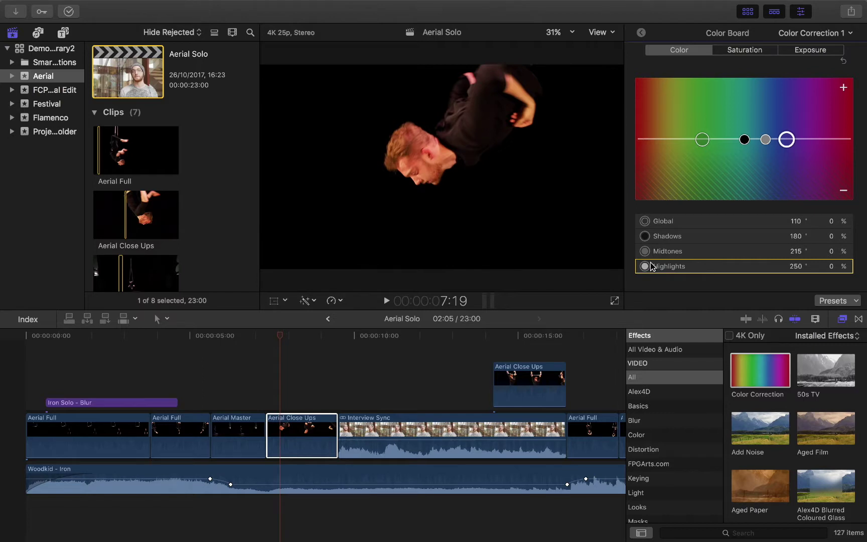
pyautogui.click(664, 221)
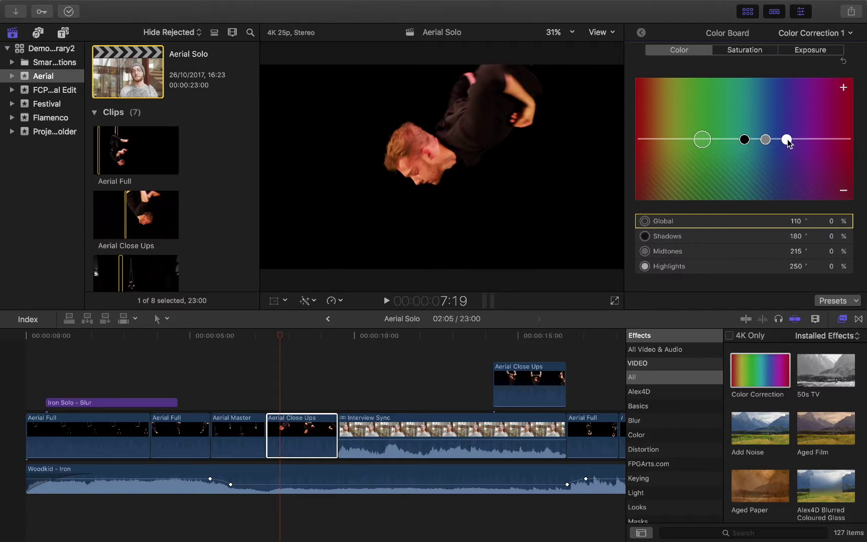
# Examine the Color Board's Saturation and Exposure controls for shadows, midtones and highlights.
pyautogui.click(751, 52)
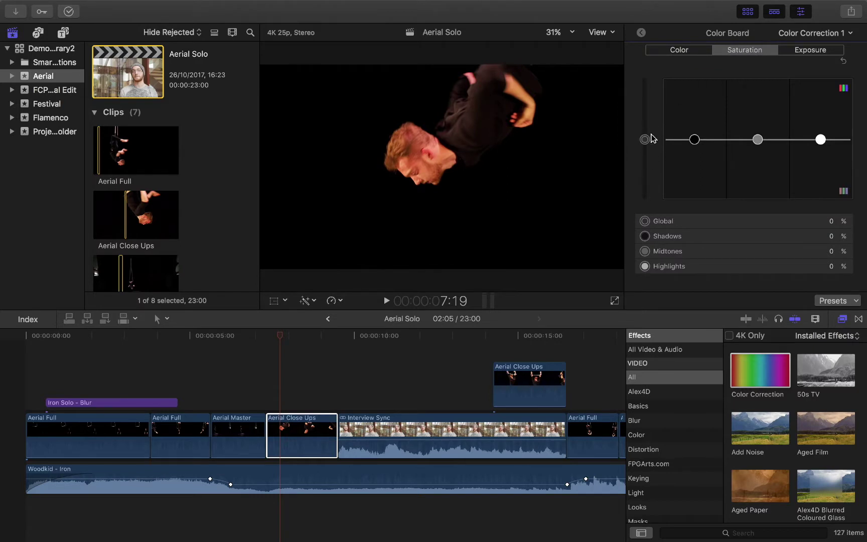
pyautogui.click(695, 140)
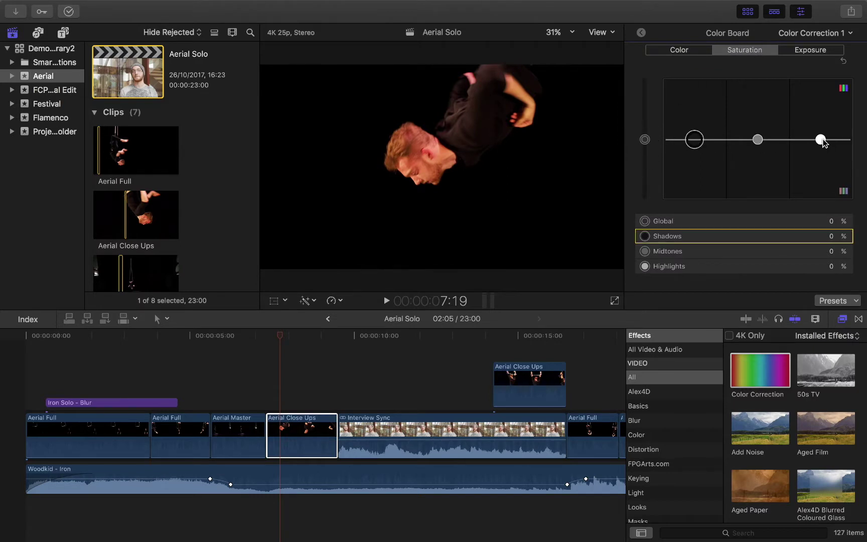
pyautogui.click(822, 51)
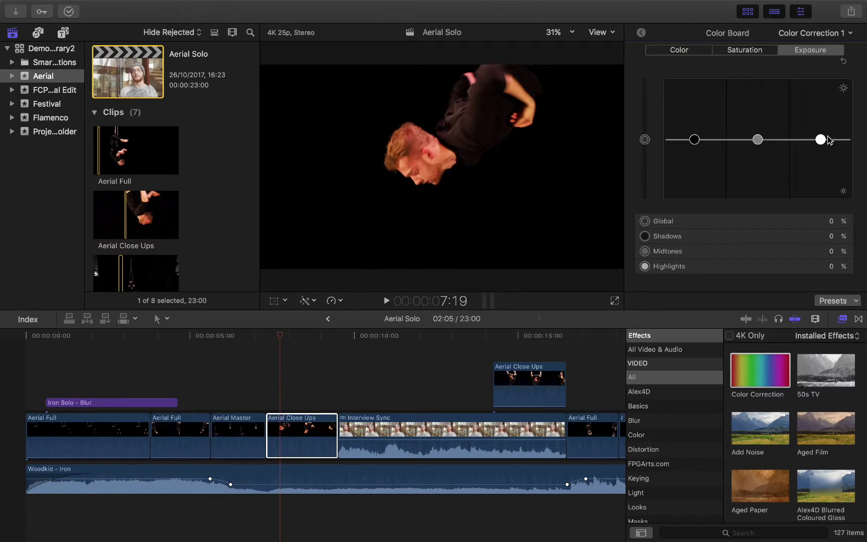
# Try Global color shifts of 33° at 25% and 40° at -62% on the clip, and reset the color adjustment.
pyautogui.click(679, 52)
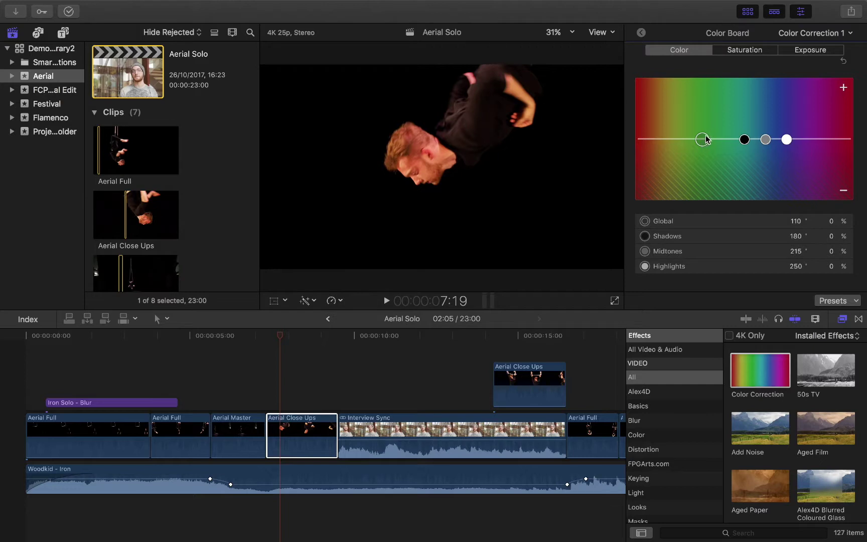
pyautogui.moveTo(702, 141); pyautogui.dragTo(654, 127)
pyautogui.moveTo(649, 126)
pyautogui.mouseDown()
pyautogui.moveTo(675, 126)
pyautogui.moveTo(655, 128)
pyautogui.mouseUp()
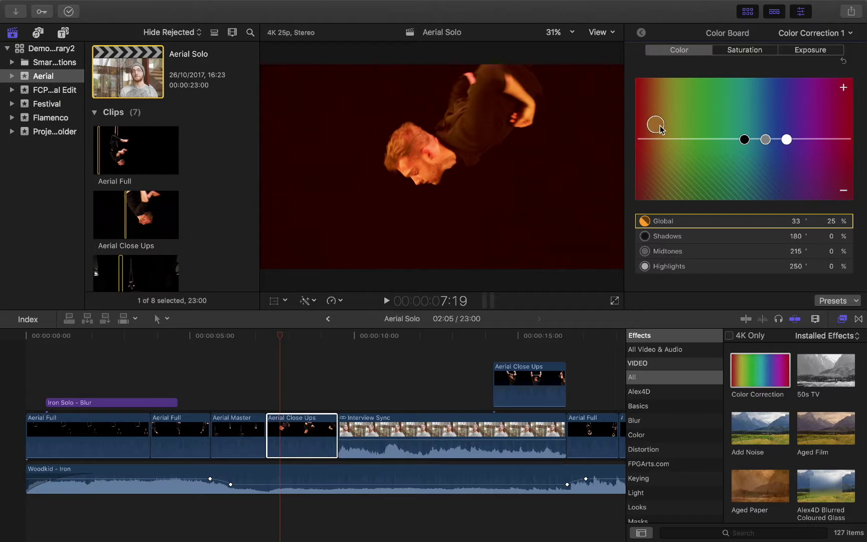
pyautogui.moveTo(657, 126); pyautogui.dragTo(660, 178)
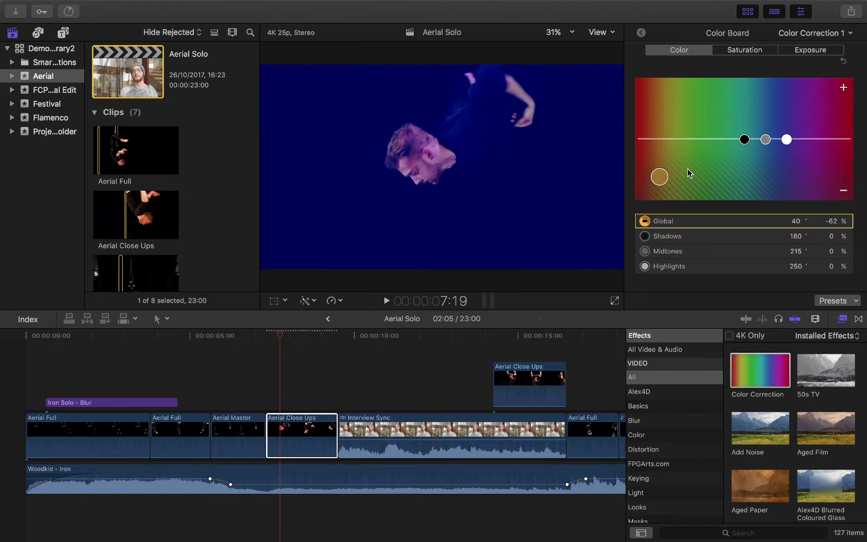
pyautogui.click(845, 62)
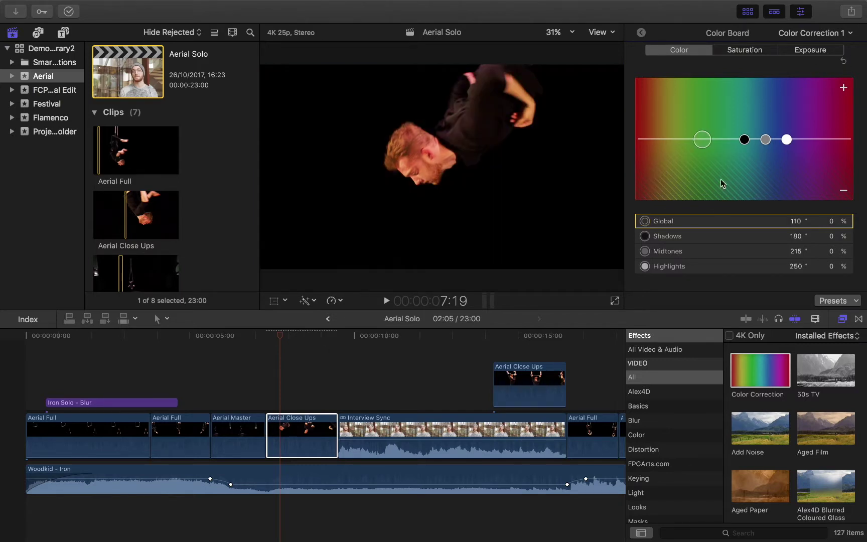
# Try shifting the Shadows color to slightly negative orange and reset it.
pyautogui.click(745, 140)
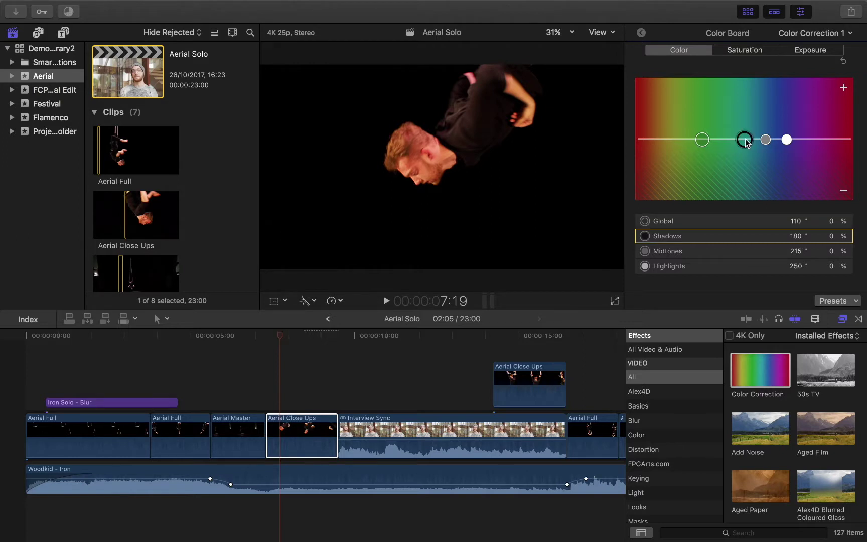
pyautogui.moveTo(742, 142); pyautogui.dragTo(661, 150)
pyautogui.press('Delete')
# Set the clip's Midtones color to 33° at -17% to reduce the orange.
pyautogui.moveTo(766, 139); pyautogui.dragTo(655, 126)
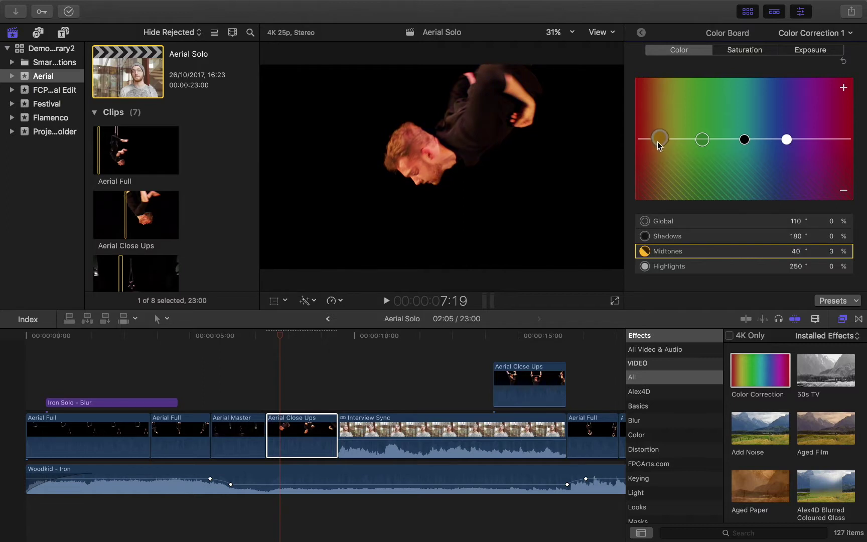
pyautogui.moveTo(662, 171); pyautogui.dragTo(652, 150)
# Set the clip's Highlights color to 20° at -6% to reduce the orange-red.
pyautogui.moveTo(787, 141); pyautogui.dragTo(668, 143)
pyautogui.press('Delete')
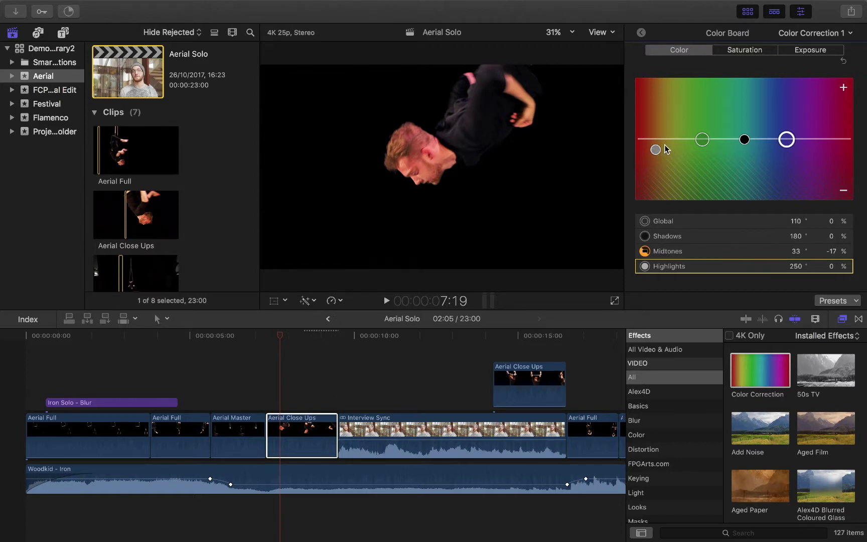
pyautogui.moveTo(787, 139); pyautogui.dragTo(662, 142)
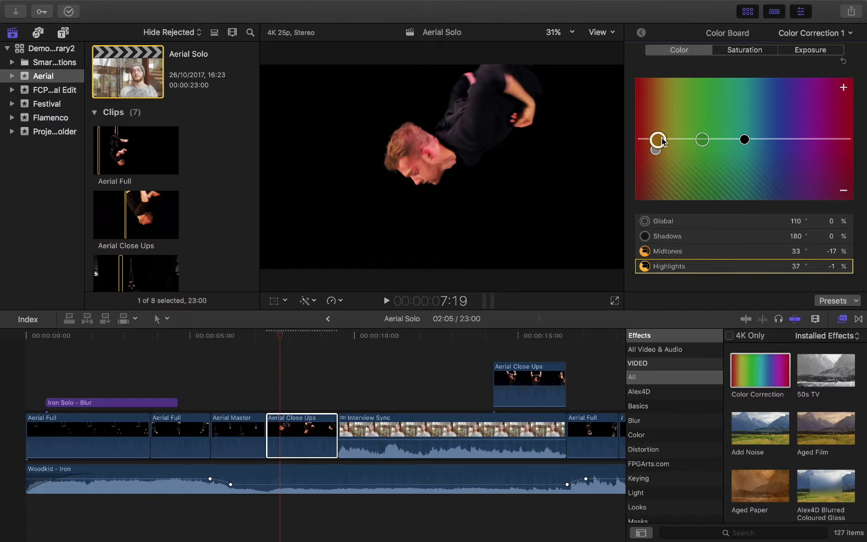
pyautogui.moveTo(282, 335)
pyautogui.mouseDown()
pyautogui.moveTo(320, 336)
pyautogui.moveTo(277, 340)
pyautogui.moveTo(323, 346)
pyautogui.moveTo(283, 348)
pyautogui.mouseUp()
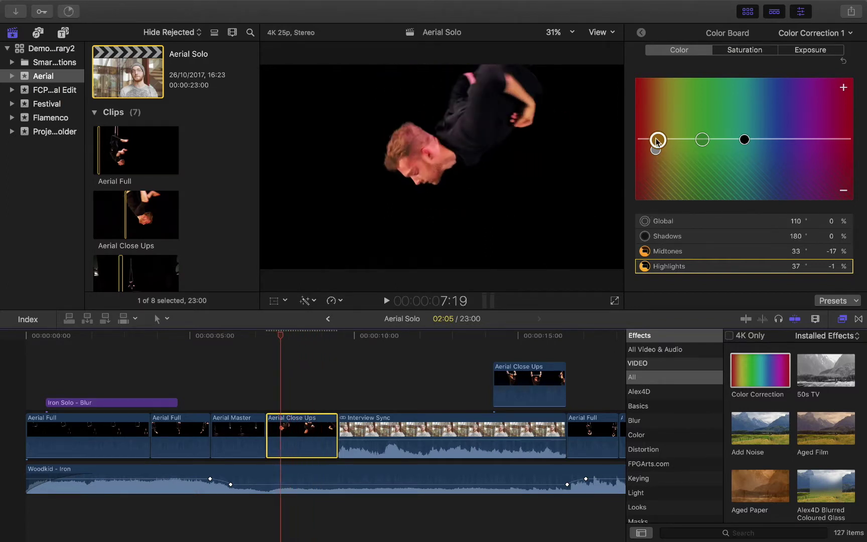
pyautogui.moveTo(659, 141); pyautogui.dragTo(647, 143)
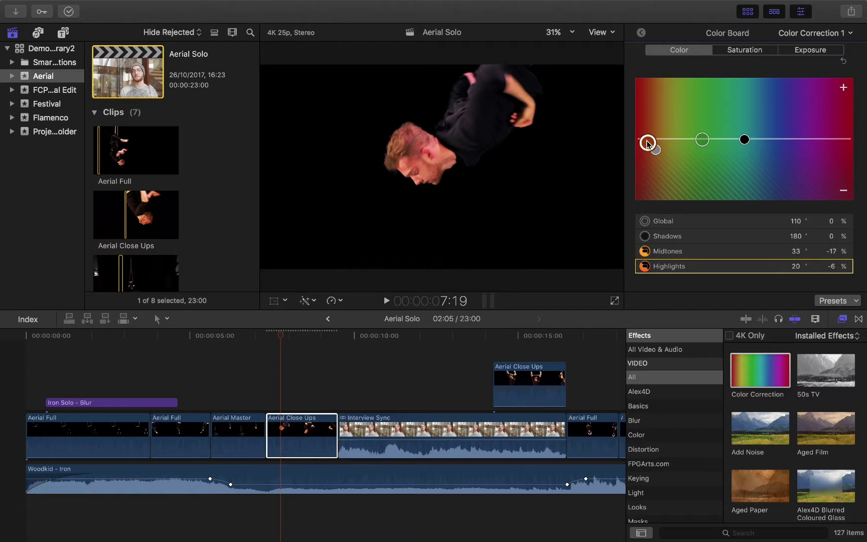
# Try Global saturation of 100% on the Aerial Close Ups clip and lower it to 18%.
pyautogui.click(313, 339)
pyautogui.moveTo(312, 339); pyautogui.dragTo(280, 348)
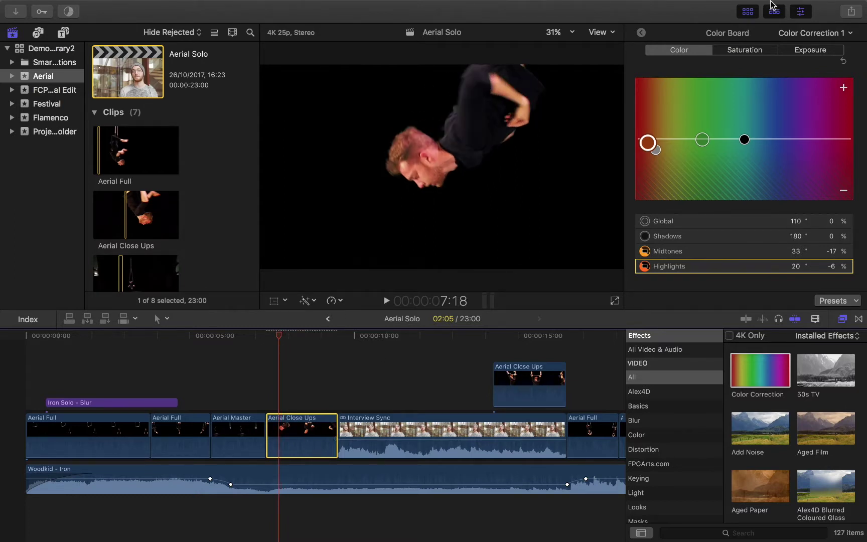
pyautogui.click(746, 51)
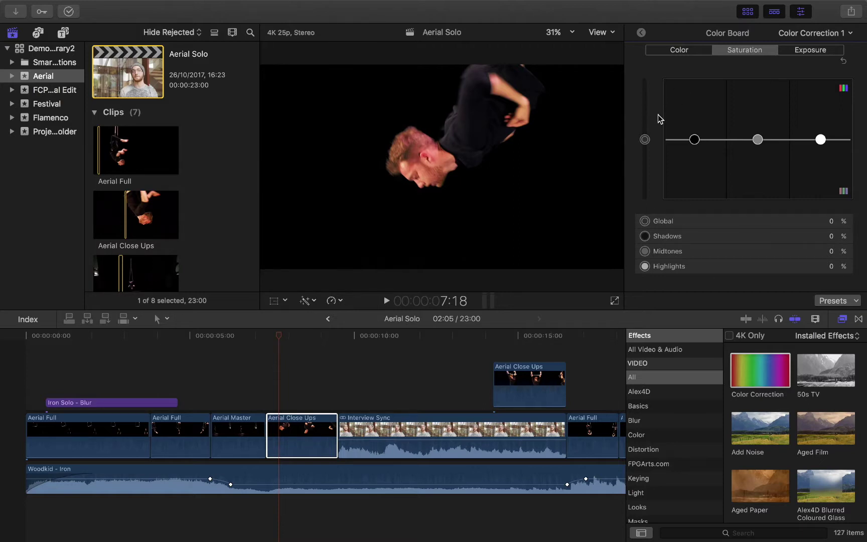
pyautogui.click(646, 140)
pyautogui.moveTo(647, 141); pyautogui.dragTo(647, 69)
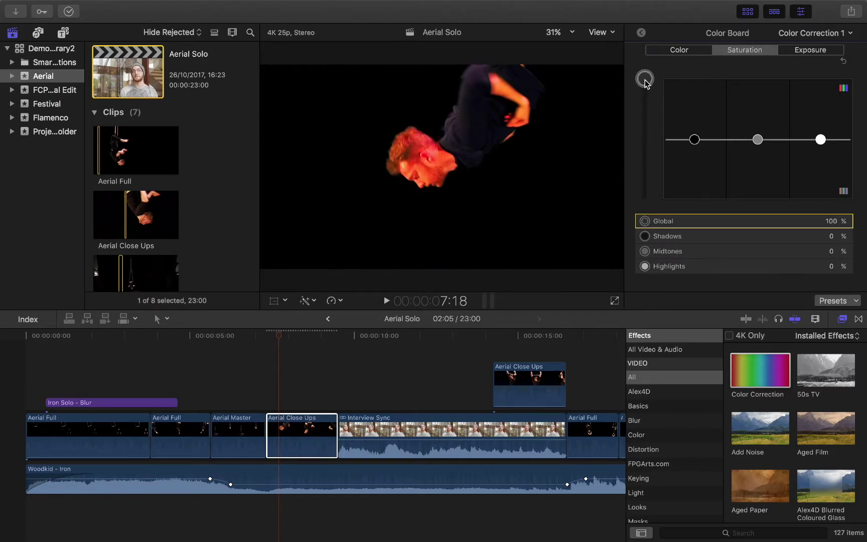
pyautogui.moveTo(646, 82); pyautogui.dragTo(645, 132)
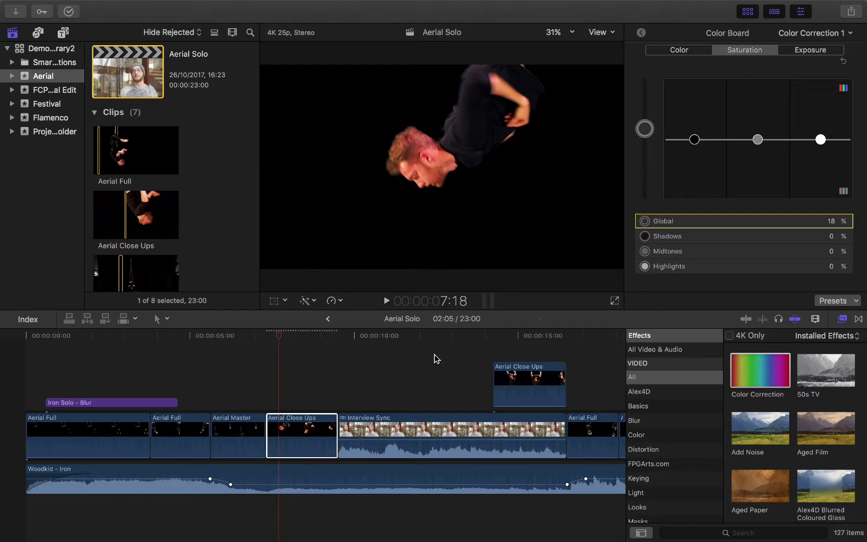
# Try Global saturation of 34% and 37% on the Interview Sync clip, resetting the adjustment after each.
pyautogui.click(396, 427)
pyautogui.click(392, 336)
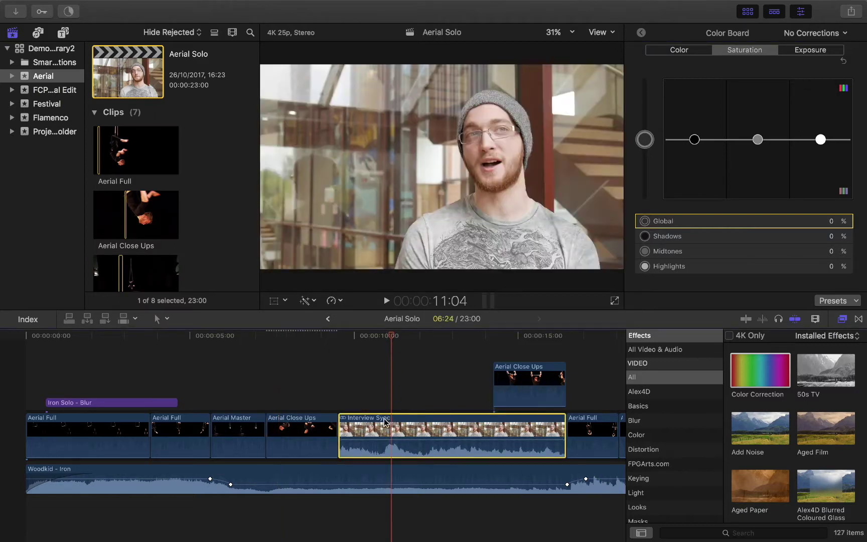
pyautogui.moveTo(646, 139)
pyautogui.mouseDown()
pyautogui.moveTo(644, 70)
pyautogui.moveTo(643, 132)
pyautogui.moveTo(642, 125)
pyautogui.mouseUp()
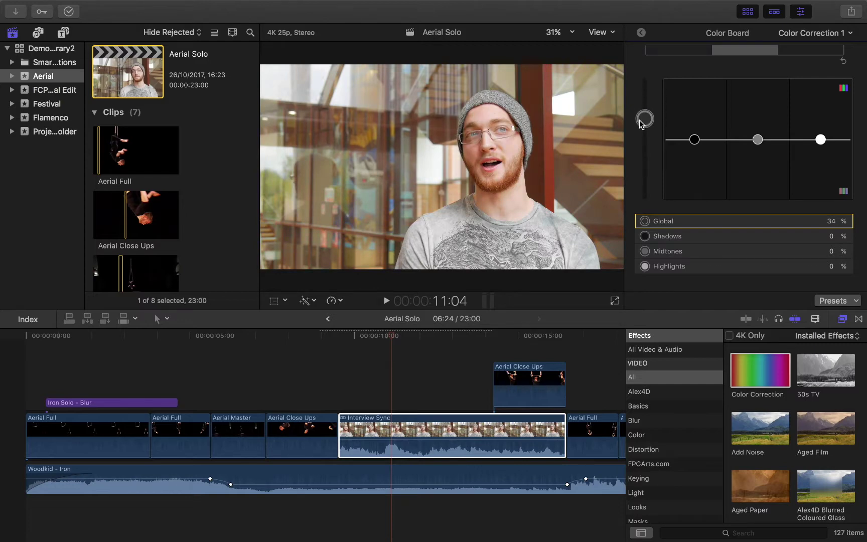
pyautogui.moveTo(384, 343); pyautogui.dragTo(404, 345)
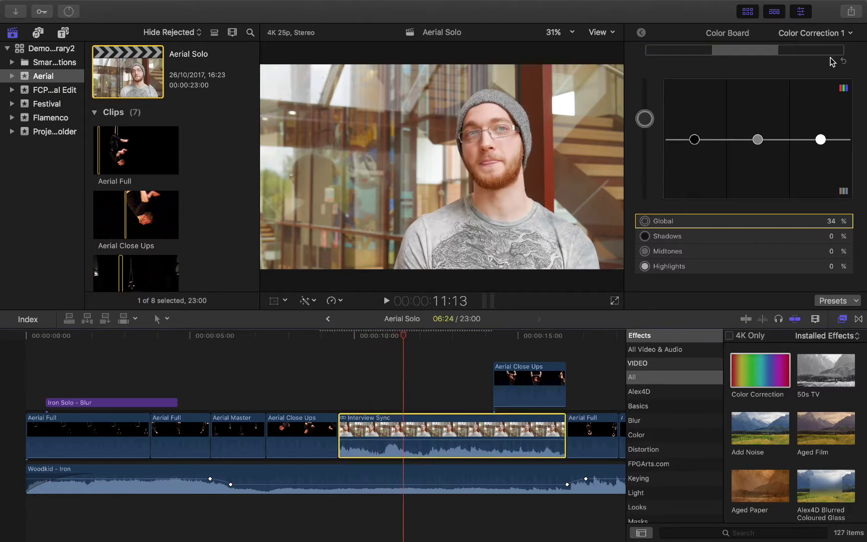
pyautogui.click(843, 61)
pyautogui.moveTo(646, 142); pyautogui.dragTo(648, 118)
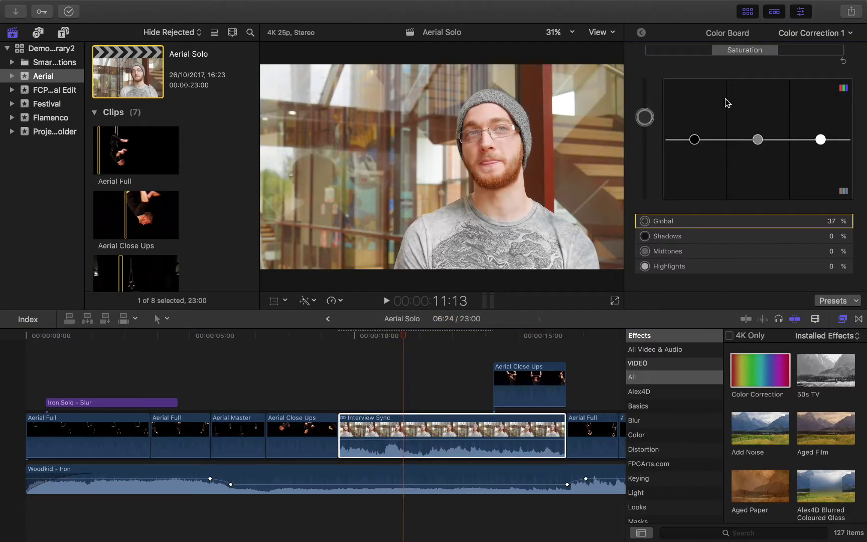
pyautogui.click(843, 61)
# Set the Aerial Close Ups clip's Global saturation to -31% and play back part of it.
pyautogui.click(300, 429)
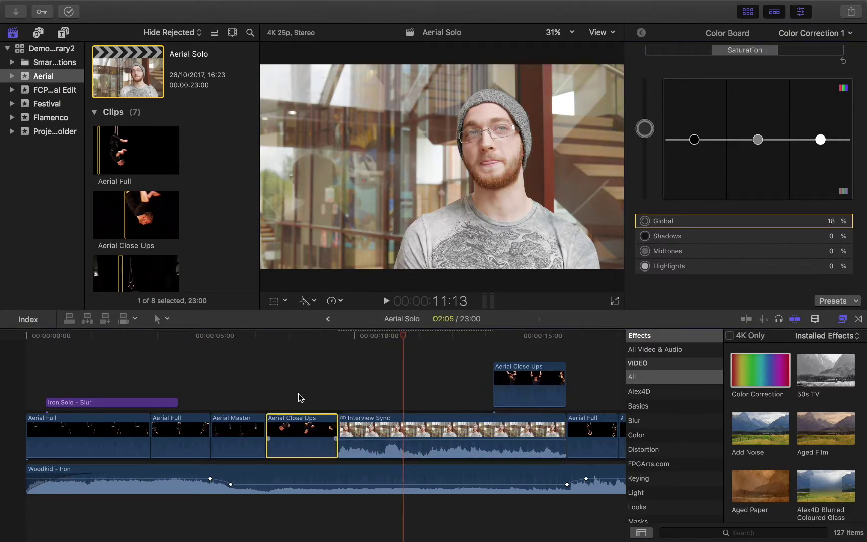
pyautogui.click(300, 336)
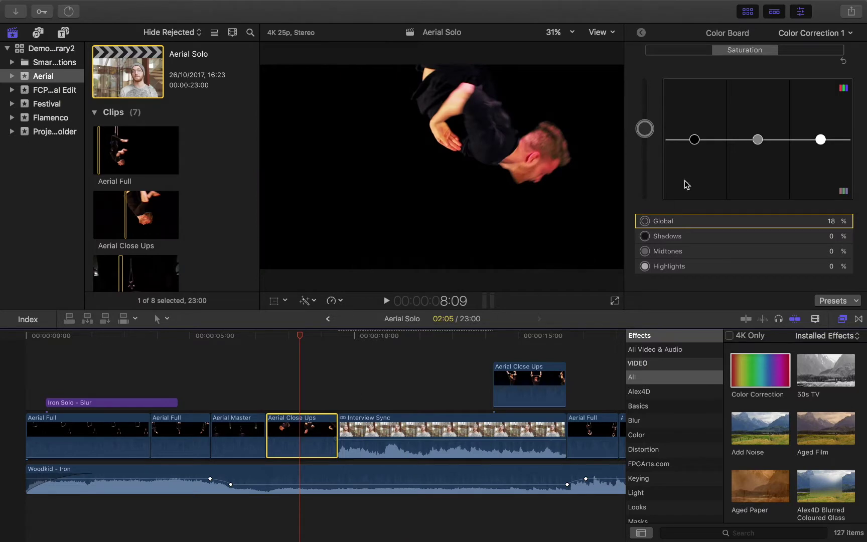
pyautogui.moveTo(648, 131); pyautogui.dragTo(645, 163)
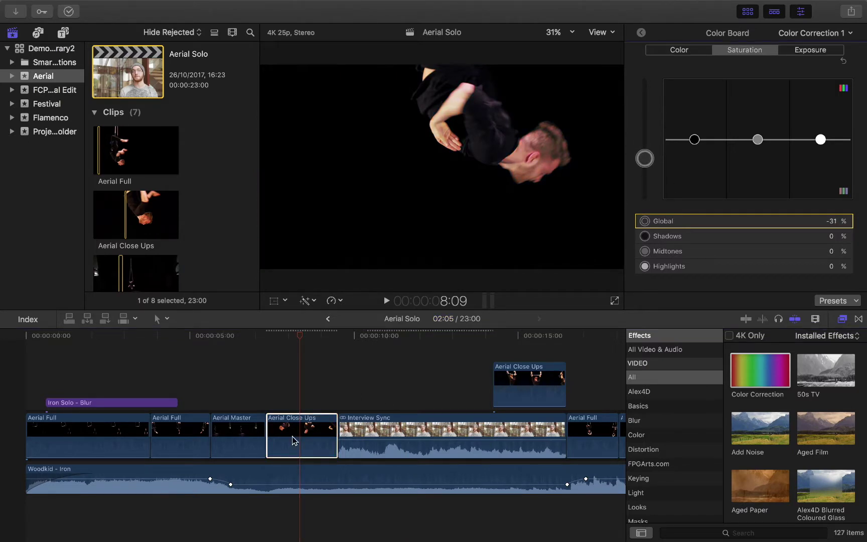
pyautogui.click(275, 337)
pyautogui.press('space')
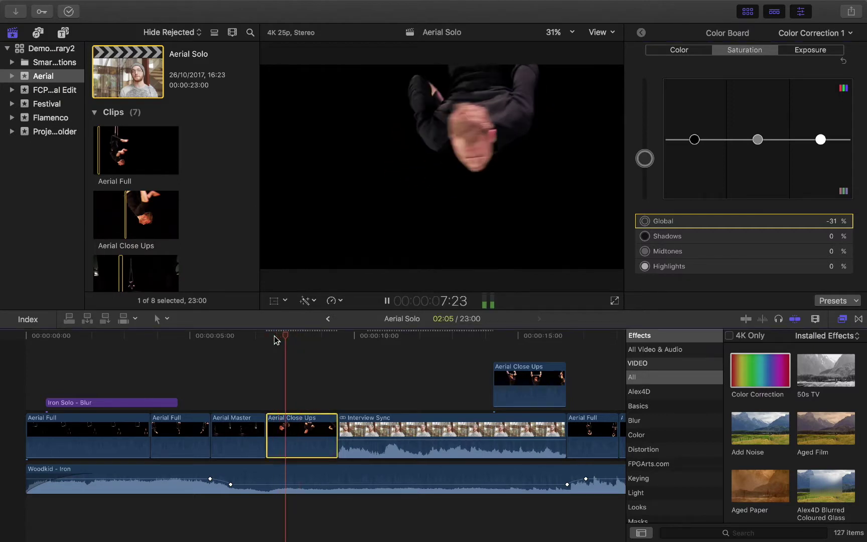
pyautogui.press('space')
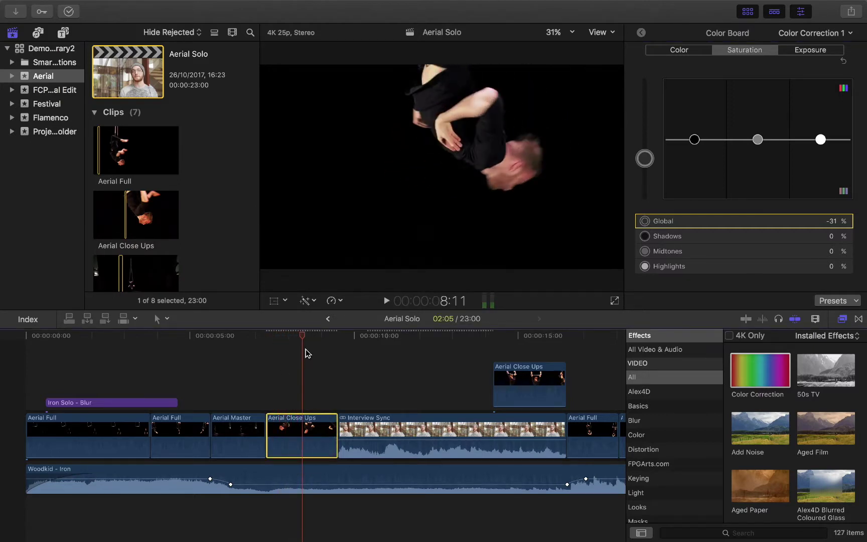
# Try a slight Global saturation reduction to -4% on the Interview Sync clip.
pyautogui.moveTo(302, 337); pyautogui.dragTo(317, 362)
pyautogui.click(373, 344)
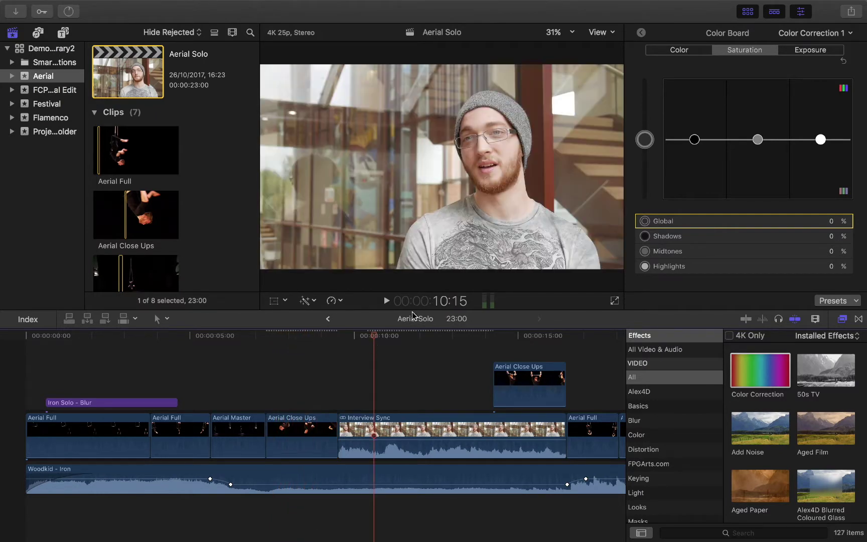
pyautogui.moveTo(645, 140); pyautogui.dragTo(645, 139)
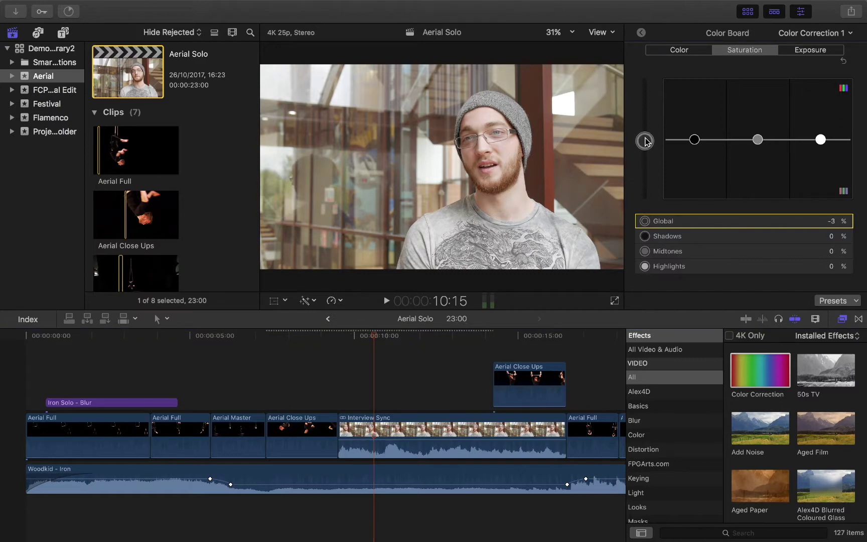
# Turn the Aerial Close Ups clip black and white with Global saturation at -100% and check another frame.
pyautogui.click(300, 343)
pyautogui.click(299, 427)
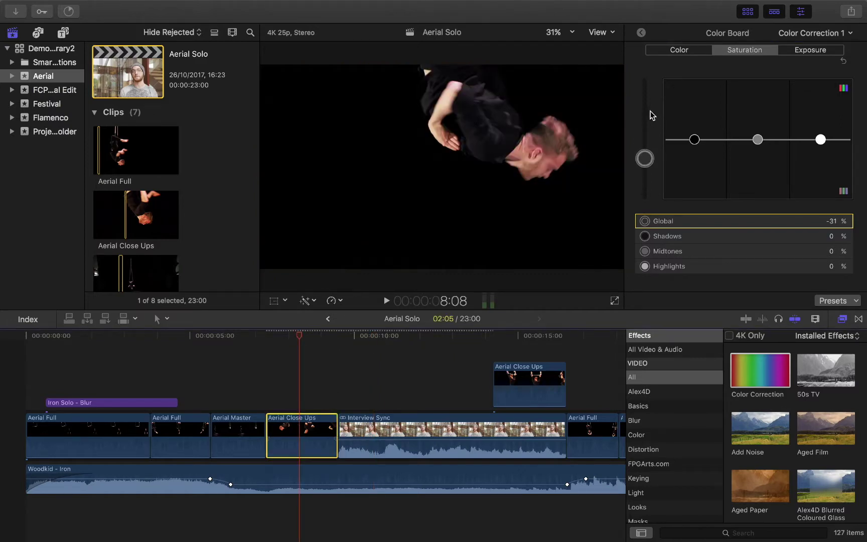
pyautogui.moveTo(648, 159); pyautogui.dragTo(642, 220)
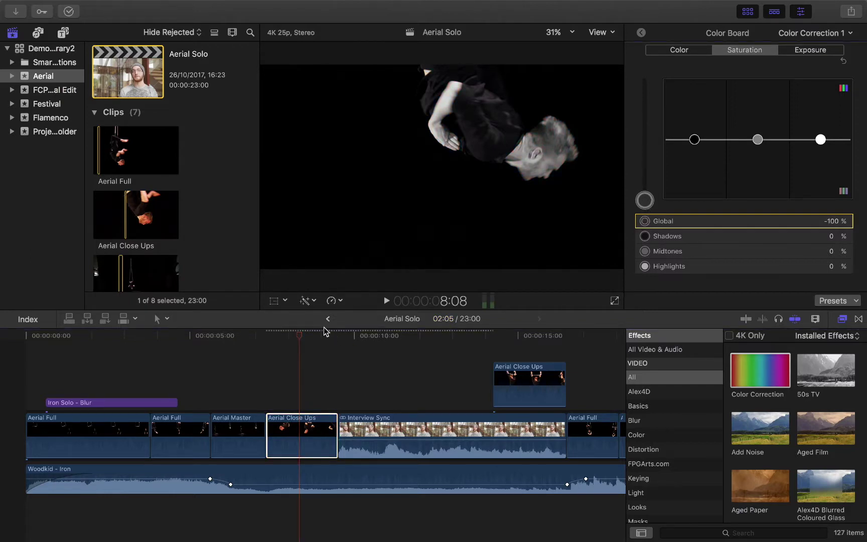
pyautogui.moveTo(300, 337); pyautogui.dragTo(280, 342)
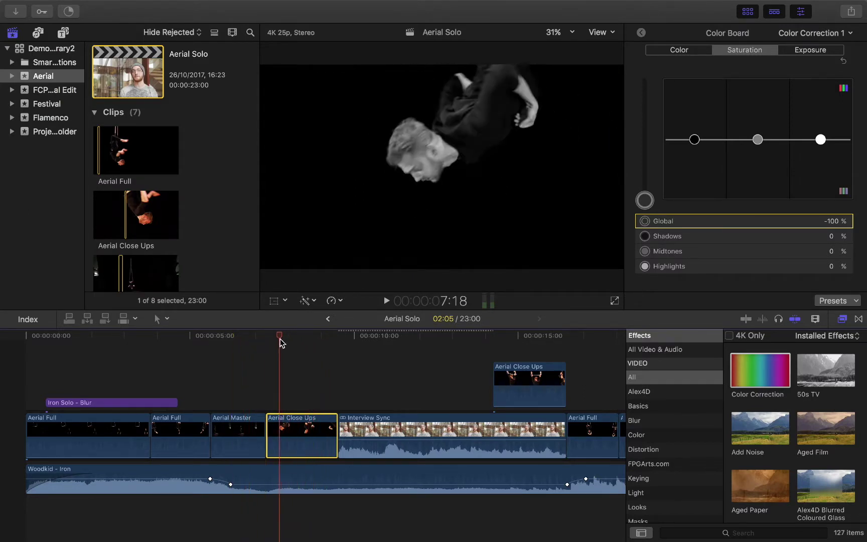
# Disable the Woodkid - Iron music and the Interview Sync clip, and play back the desaturated Aerial Close Ups clip.
pyautogui.click(294, 470)
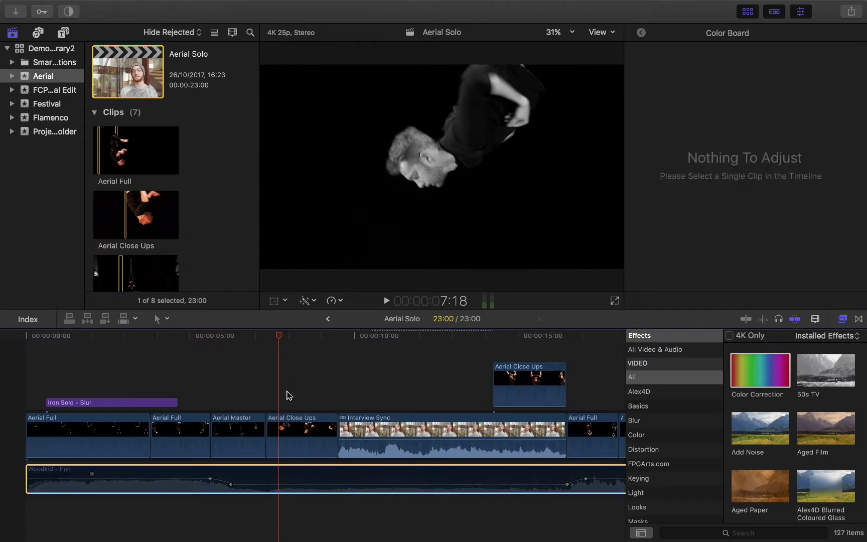
pyautogui.press('space')
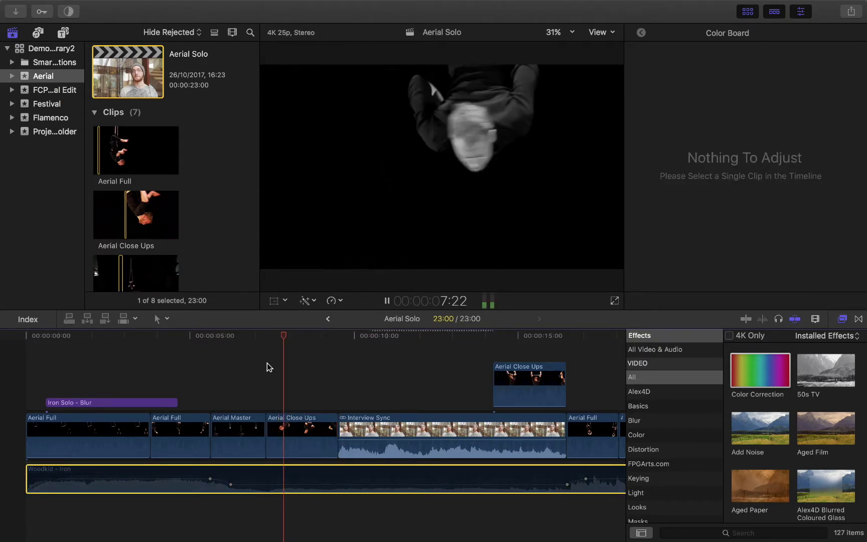
pyautogui.click(363, 441)
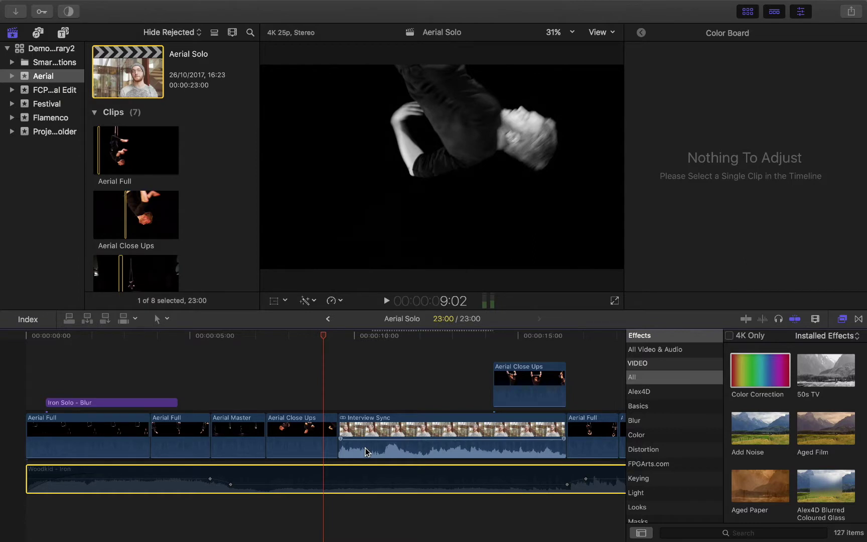
pyautogui.press('space')
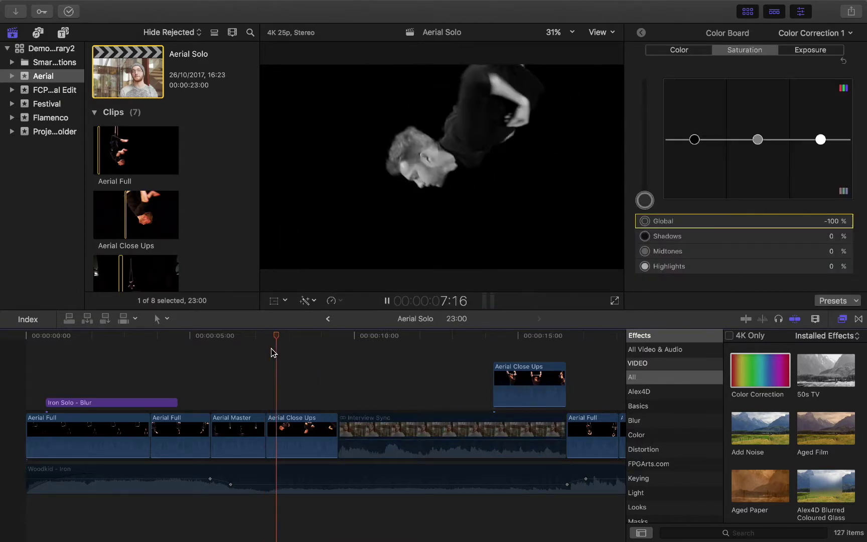
pyautogui.press('space')
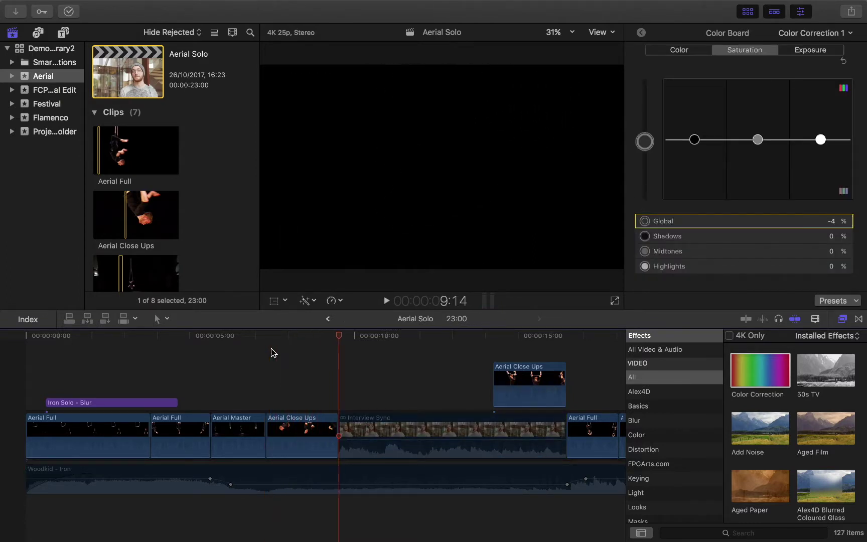
# Reset the Aerial Close Ups clip's Global saturation to 0%, set Shadows to -1% and Midtones to -17%, and check the footage.
pyautogui.click(294, 421)
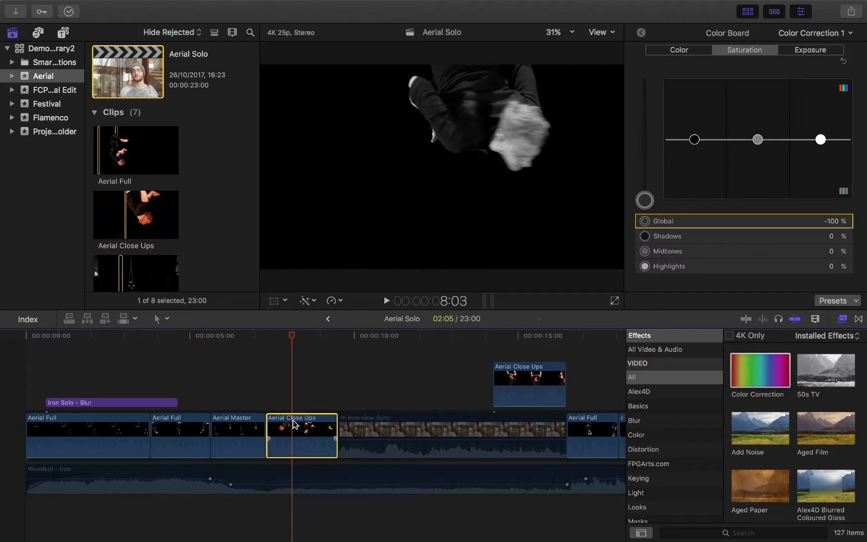
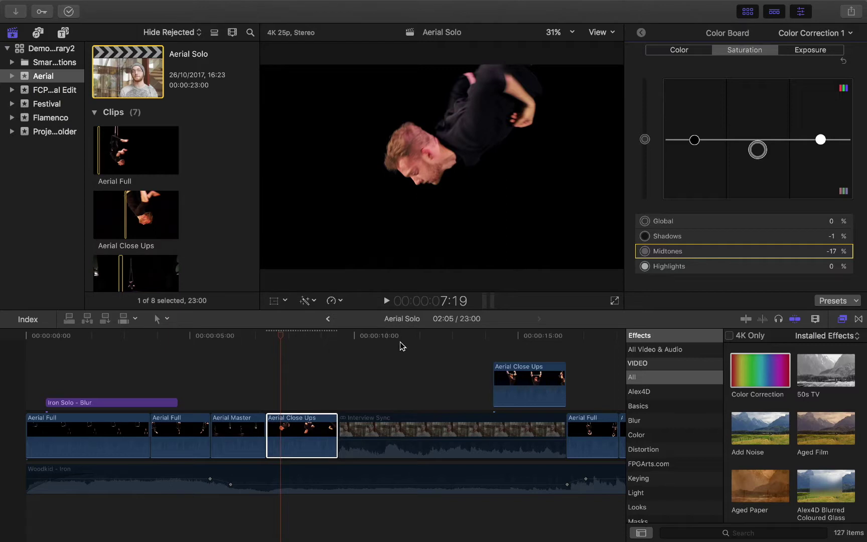
pyautogui.moveTo(286, 335)
pyautogui.mouseDown()
pyautogui.moveTo(314, 337)
pyautogui.moveTo(296, 344)
pyautogui.mouseUp()
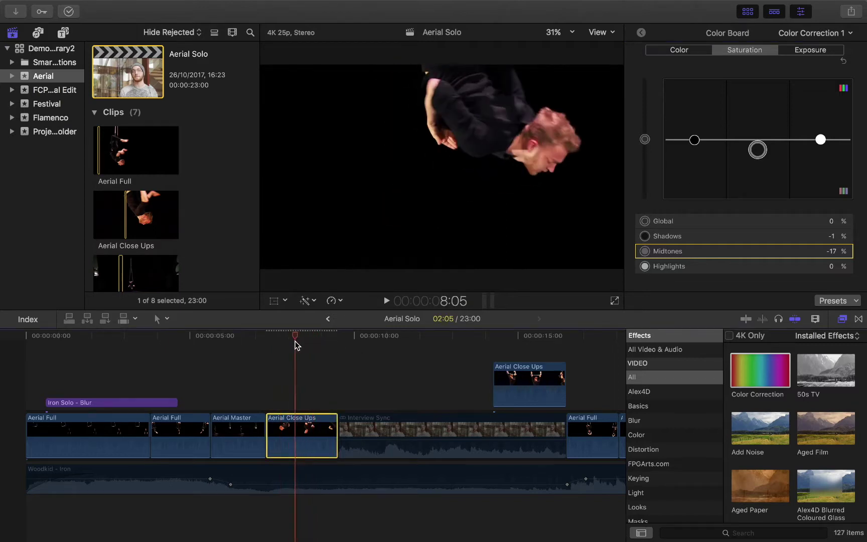
# Re-enable the Interview Sync clip and set its Global saturation to 9%.
pyautogui.click(385, 420)
pyautogui.click(395, 333)
pyautogui.click(360, 337)
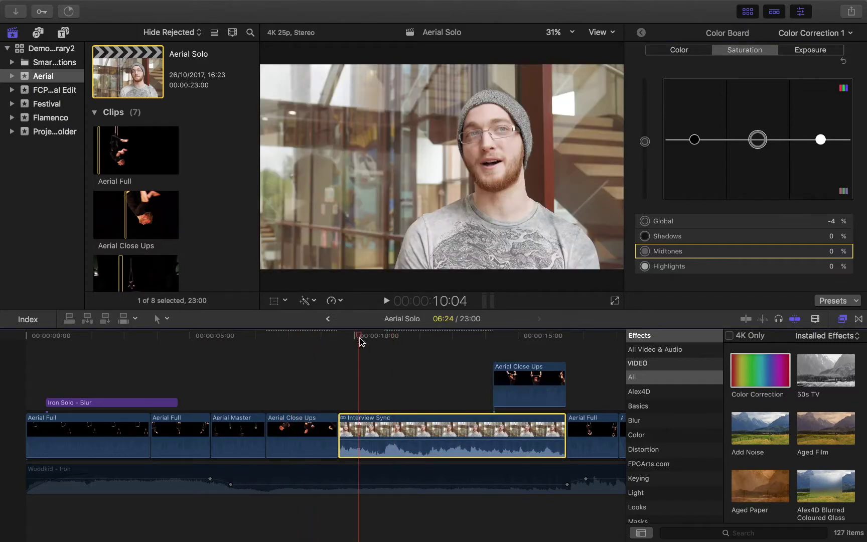
pyautogui.click(432, 335)
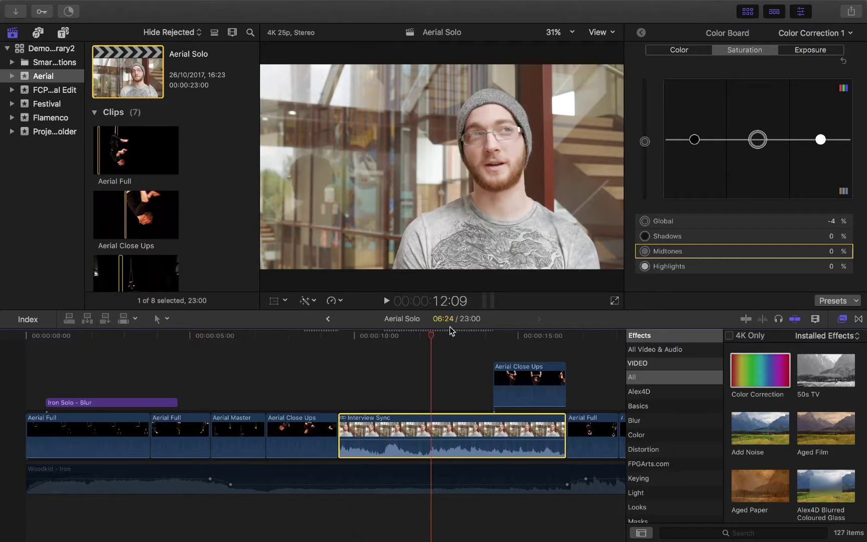
pyautogui.moveTo(431, 339); pyautogui.dragTo(474, 346)
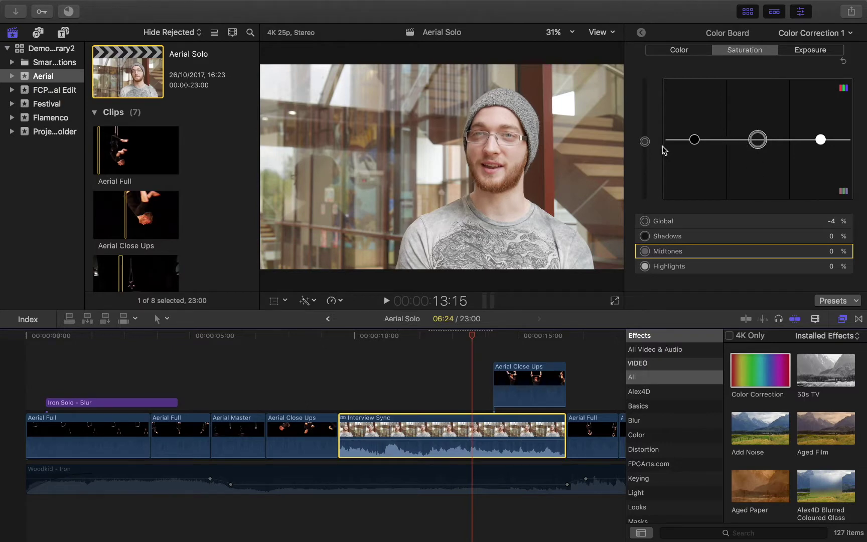
pyautogui.moveTo(645, 141); pyautogui.dragTo(645, 136)
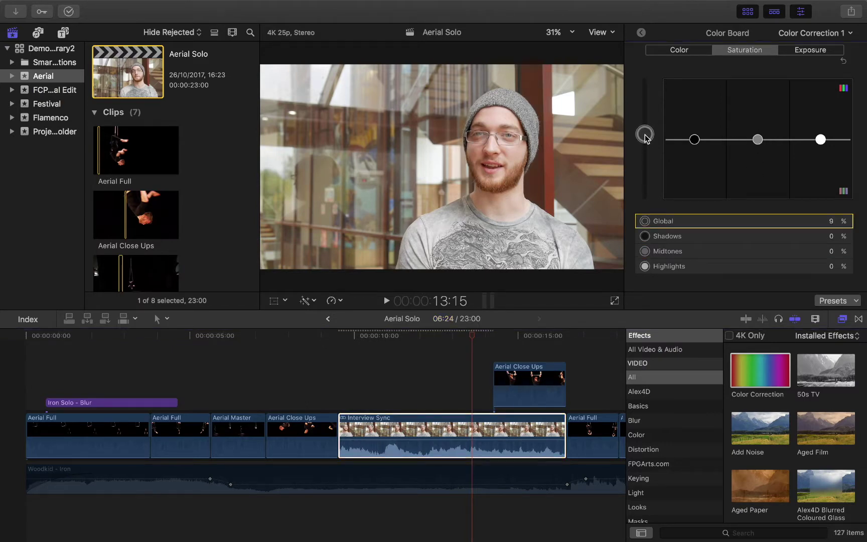
# Set the Interview Sync clip's Shadows, Midtones and Highlights saturation to -1% each.
pyautogui.moveTo(758, 140)
pyautogui.mouseDown()
pyautogui.moveTo(759, 158)
pyautogui.moveTo(759, 142)
pyautogui.mouseUp()
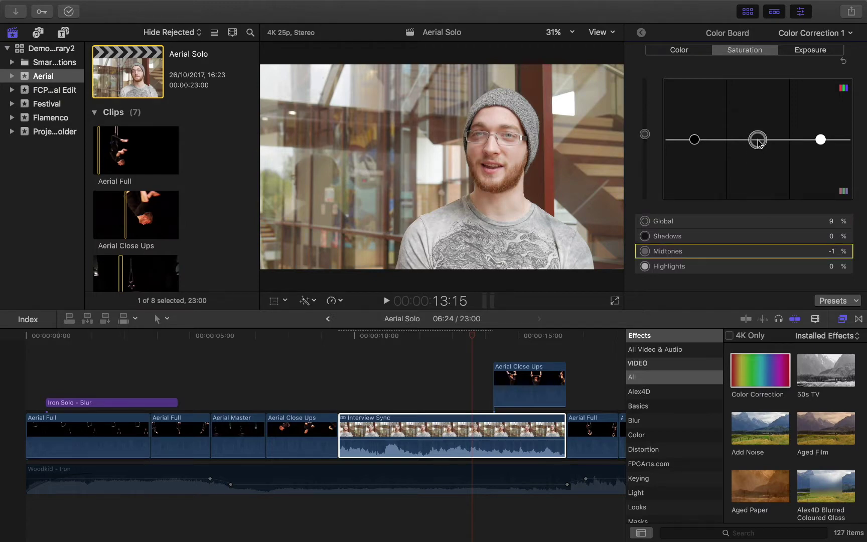
pyautogui.moveTo(695, 140)
pyautogui.mouseDown()
pyautogui.moveTo(694, 177)
pyautogui.moveTo(694, 140)
pyautogui.mouseUp()
pyautogui.moveTo(820, 140)
pyautogui.mouseDown()
pyautogui.moveTo(820, 182)
pyautogui.moveTo(821, 140)
pyautogui.mouseUp()
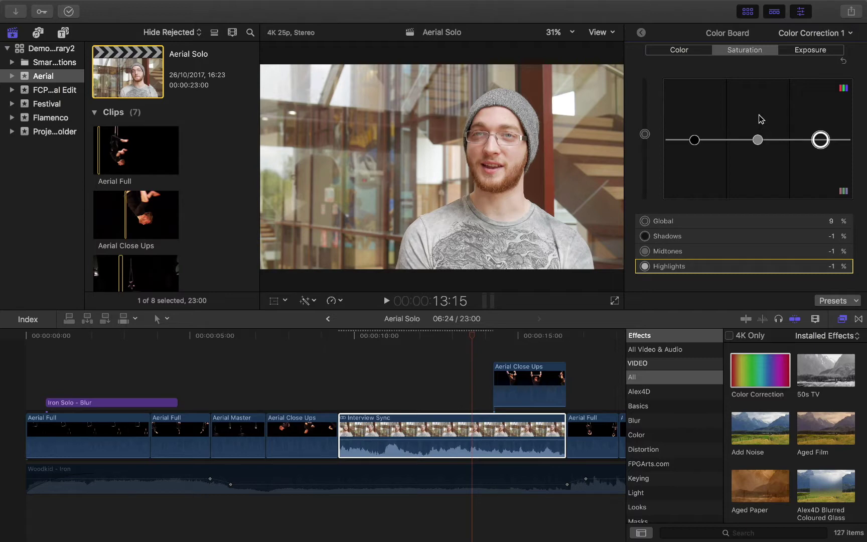
pyautogui.moveTo(758, 143)
pyautogui.mouseDown()
pyautogui.moveTo(759, 131)
pyautogui.moveTo(759, 141)
pyautogui.mouseUp()
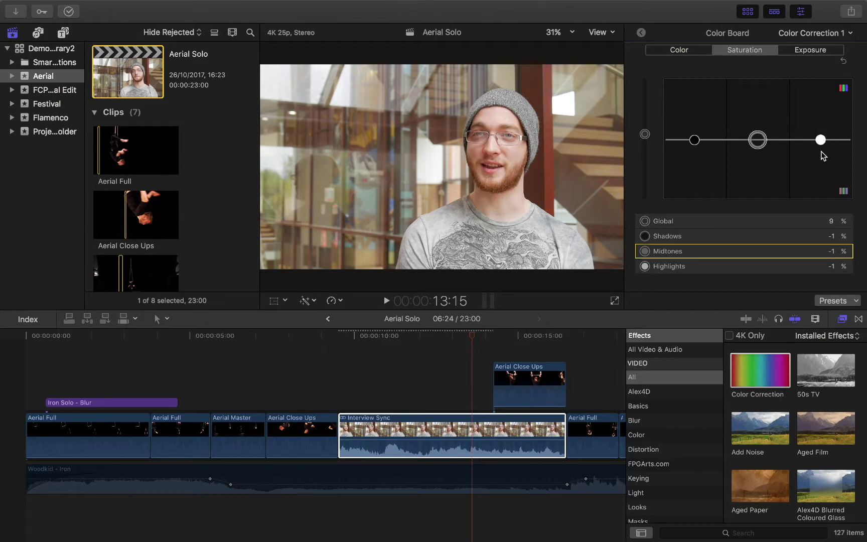
pyautogui.moveTo(820, 140)
pyautogui.mouseDown()
pyautogui.moveTo(825, 88)
pyautogui.moveTo(820, 140)
pyautogui.mouseUp()
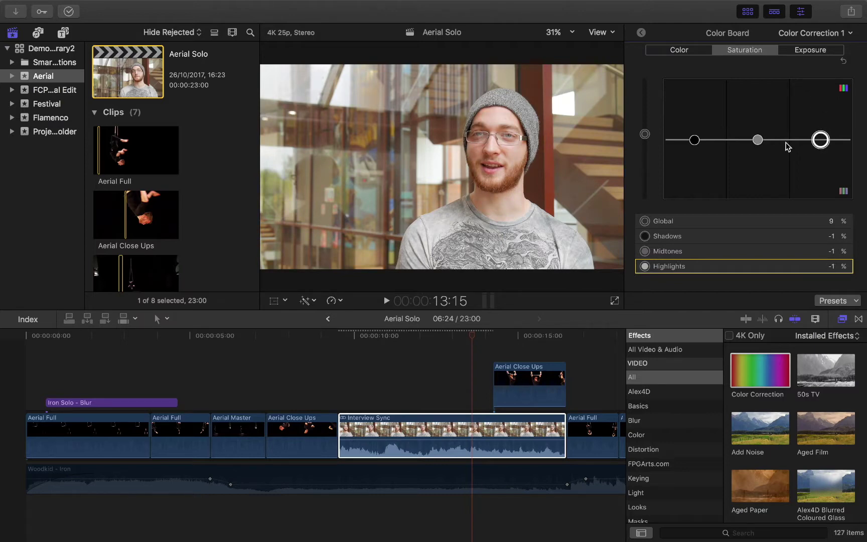
pyautogui.moveTo(694, 140)
pyautogui.mouseDown()
pyautogui.moveTo(696, 80)
pyautogui.moveTo(695, 140)
pyautogui.mouseUp()
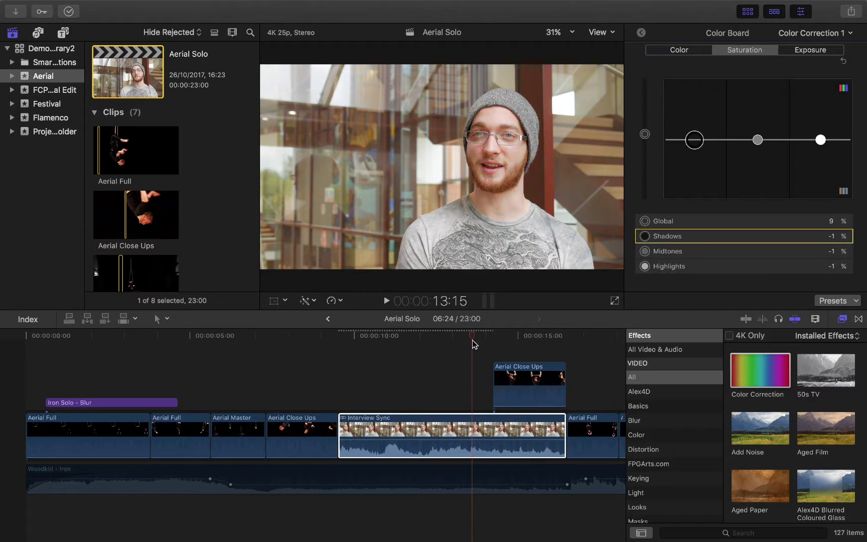
# Set the Midtones saturation of the Aerial Close Ups clip before the interview to -3%.
pyautogui.click(317, 345)
pyautogui.click(290, 448)
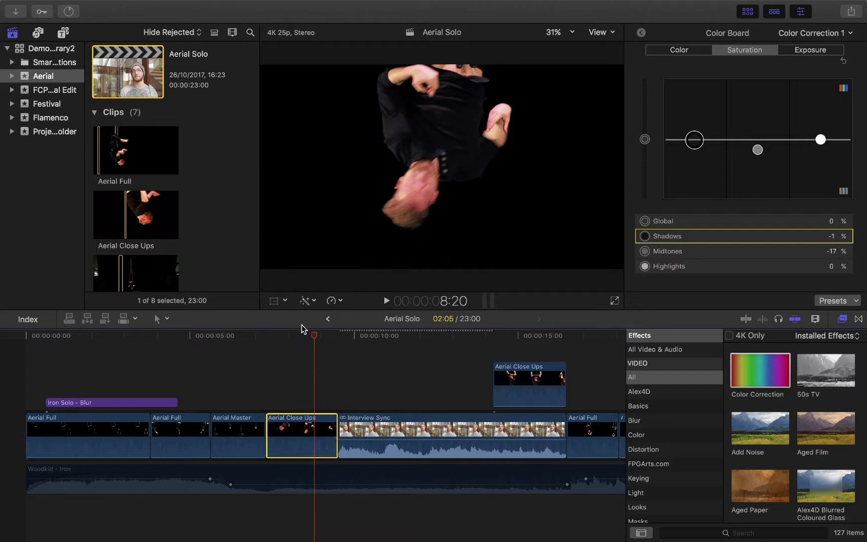
pyautogui.moveTo(319, 340); pyautogui.dragTo(281, 343)
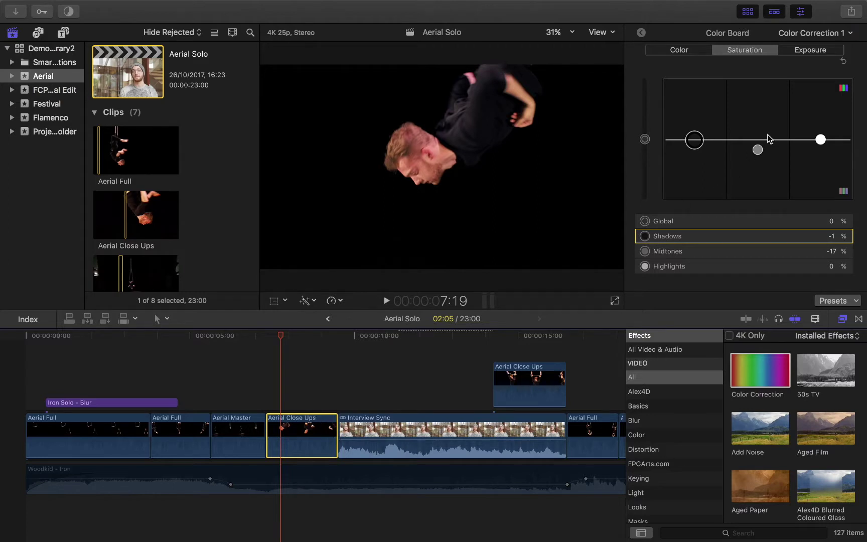
pyautogui.moveTo(758, 150); pyautogui.dragTo(758, 142)
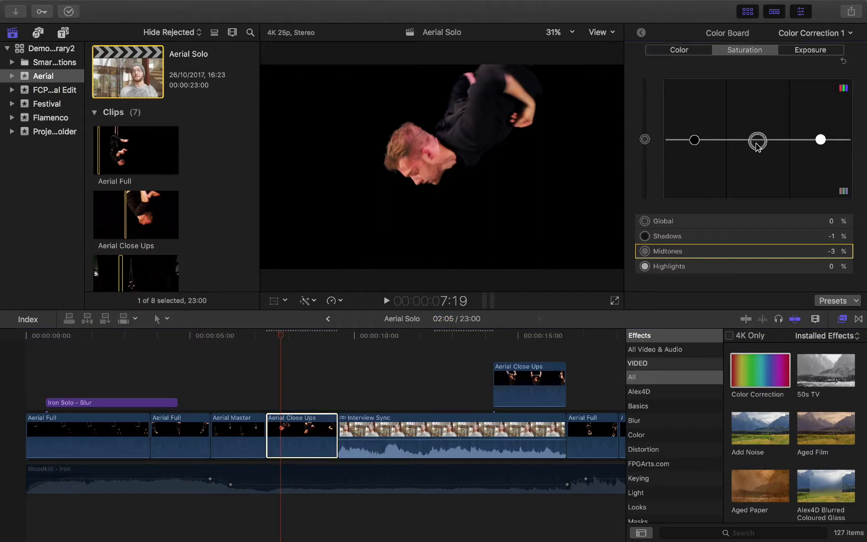
# Try a 50% Global exposure on the Aerial Close Ups clip, play it back, and lower the exposure to 1%.
pyautogui.click(297, 336)
pyautogui.click(306, 436)
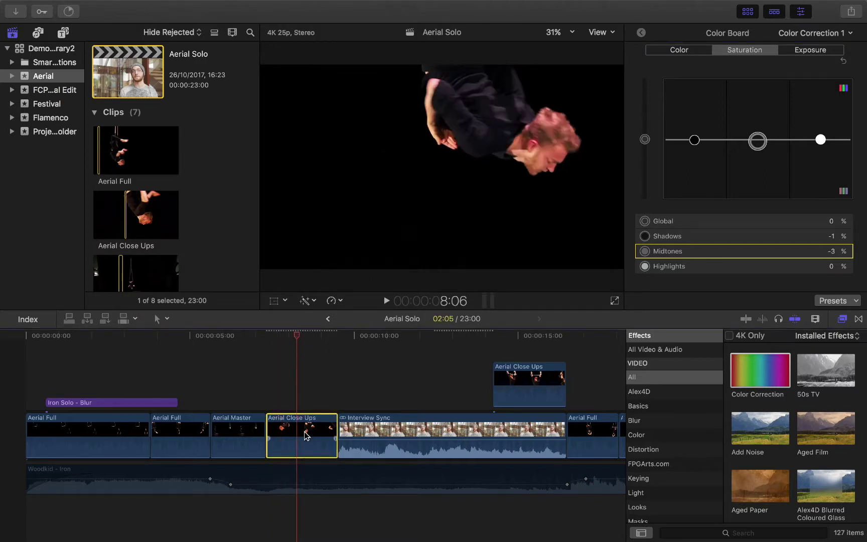
pyautogui.click(817, 52)
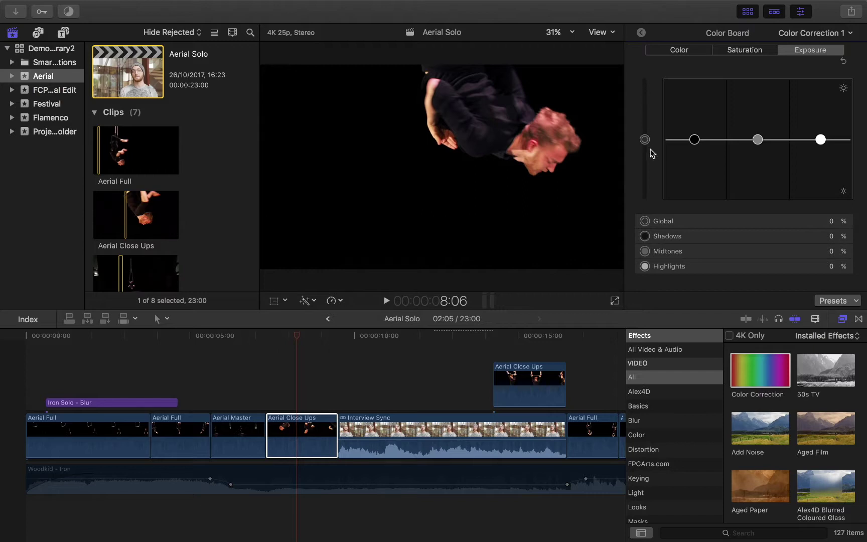
pyautogui.moveTo(645, 141); pyautogui.dragTo(644, 114)
pyautogui.click(284, 340)
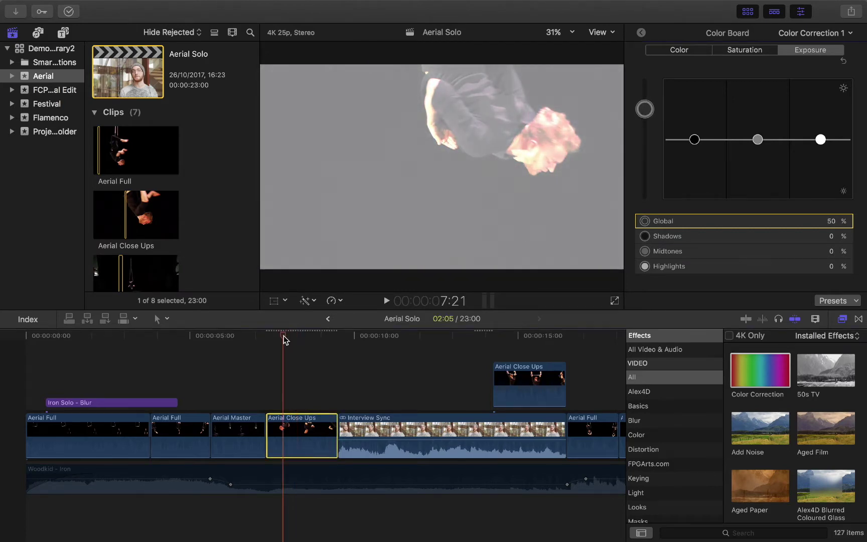
pyautogui.press('space')
pyautogui.press('space')
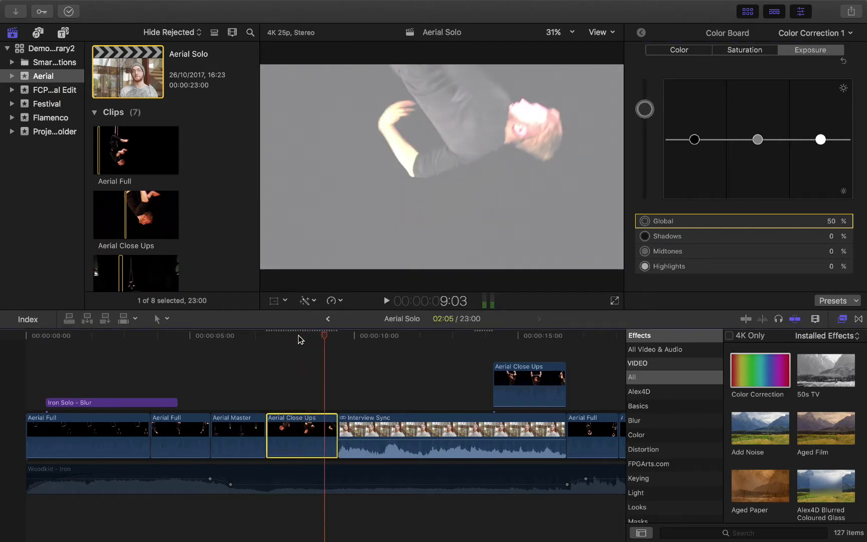
pyautogui.moveTo(314, 335); pyautogui.dragTo(284, 345)
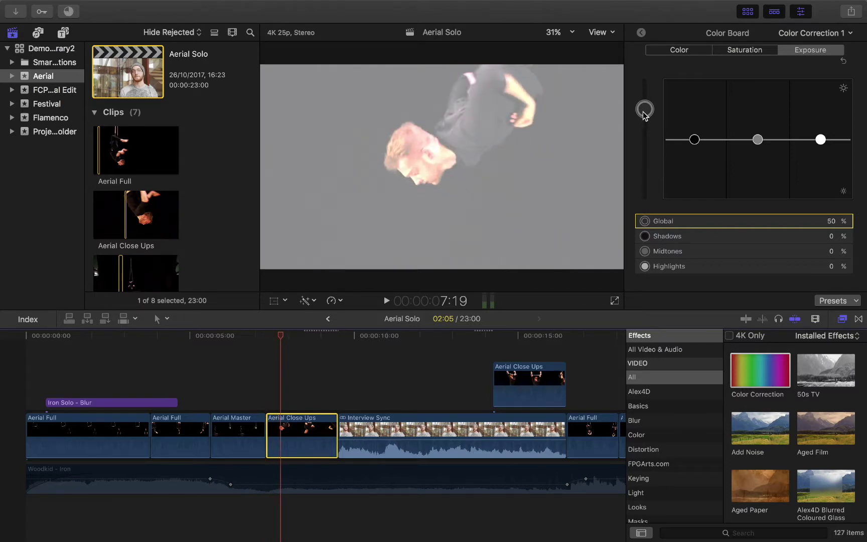
pyautogui.moveTo(645, 109); pyautogui.dragTo(645, 139)
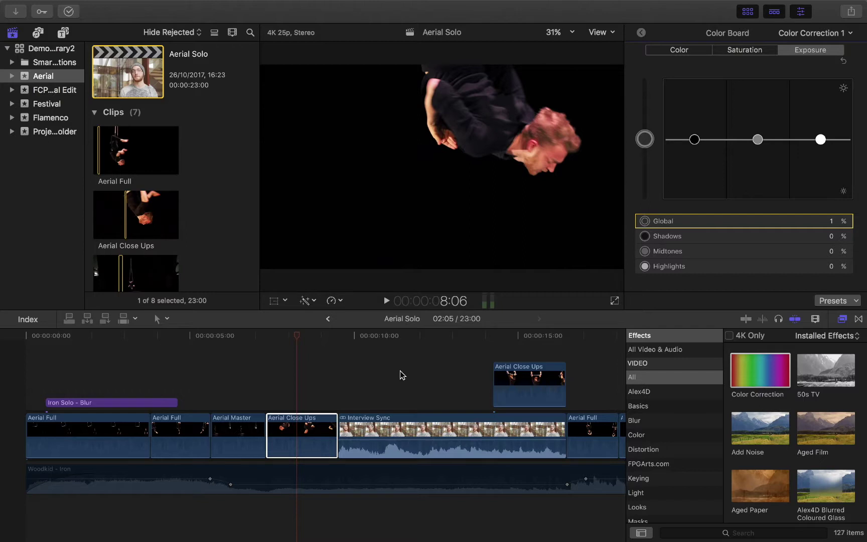
# Try adjusting the Interview Sync clip's Global exposure, leaving it at 0%.
pyautogui.click(377, 447)
pyautogui.click(376, 337)
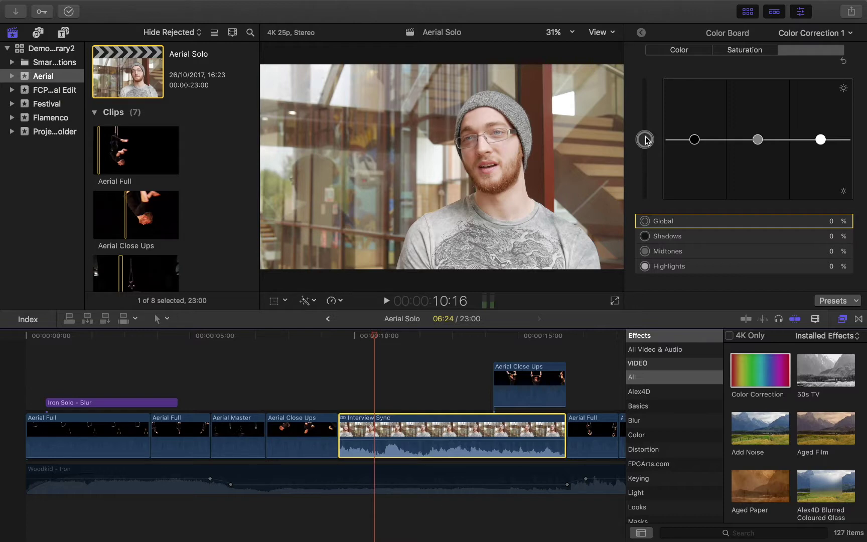
pyautogui.moveTo(644, 141)
pyautogui.mouseDown()
pyautogui.moveTo(646, 150)
pyautogui.moveTo(645, 129)
pyautogui.moveTo(647, 141)
pyautogui.mouseUp()
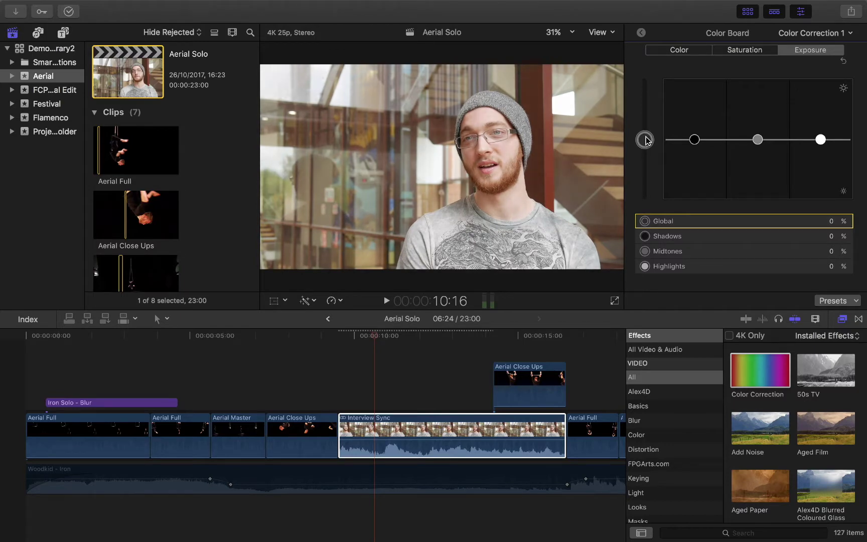
# Set the Aerial Close Ups clip's exposure to Shadows -4%, Midtones 9% and Highlights 10%.
pyautogui.click(309, 347)
pyautogui.click(309, 345)
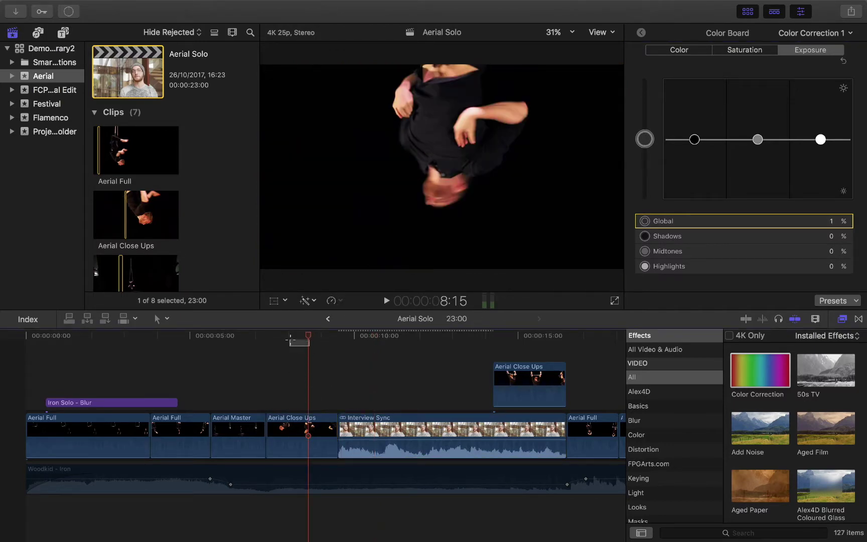
pyautogui.moveTo(291, 340); pyautogui.dragTo(281, 340)
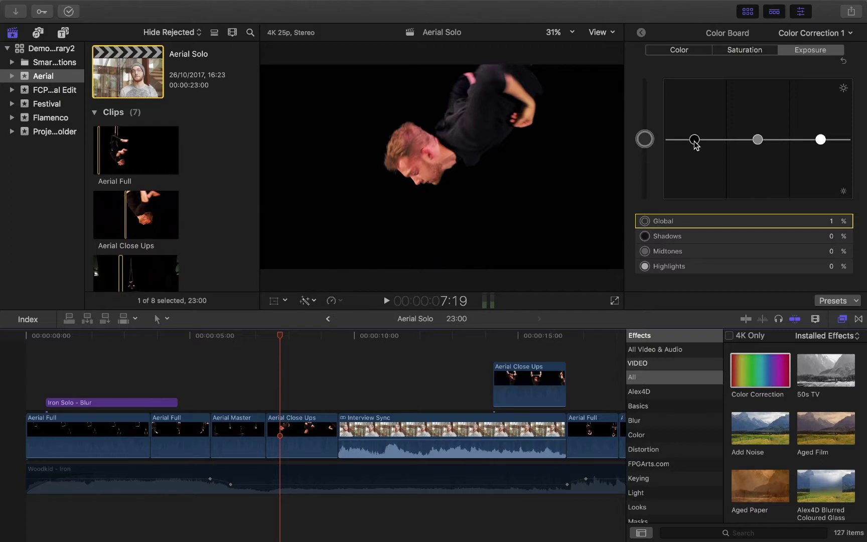
pyautogui.moveTo(694, 141); pyautogui.dragTo(695, 139)
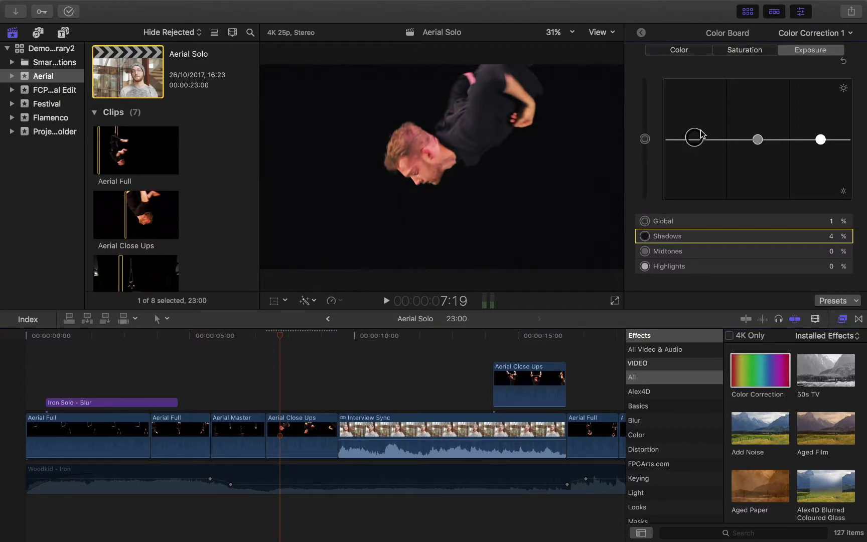
pyautogui.moveTo(698, 143); pyautogui.dragTo(696, 145)
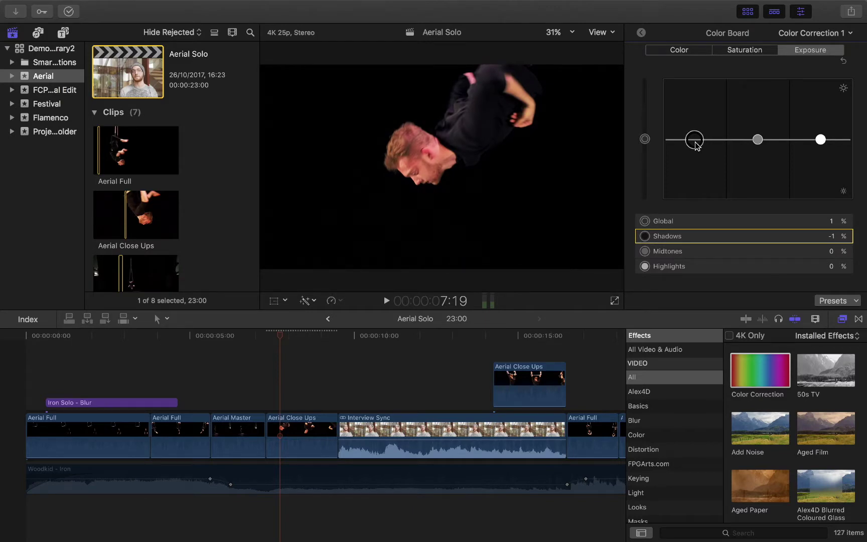
pyautogui.moveTo(821, 142)
pyautogui.mouseDown()
pyautogui.moveTo(820, 78)
pyautogui.moveTo(823, 134)
pyautogui.mouseUp()
pyautogui.moveTo(695, 139); pyautogui.dragTo(695, 145)
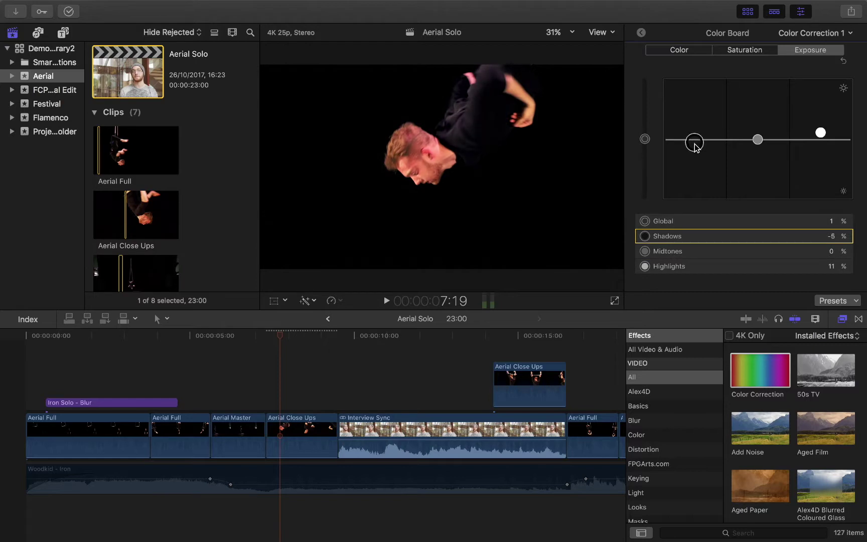
pyautogui.moveTo(821, 132); pyautogui.dragTo(821, 134)
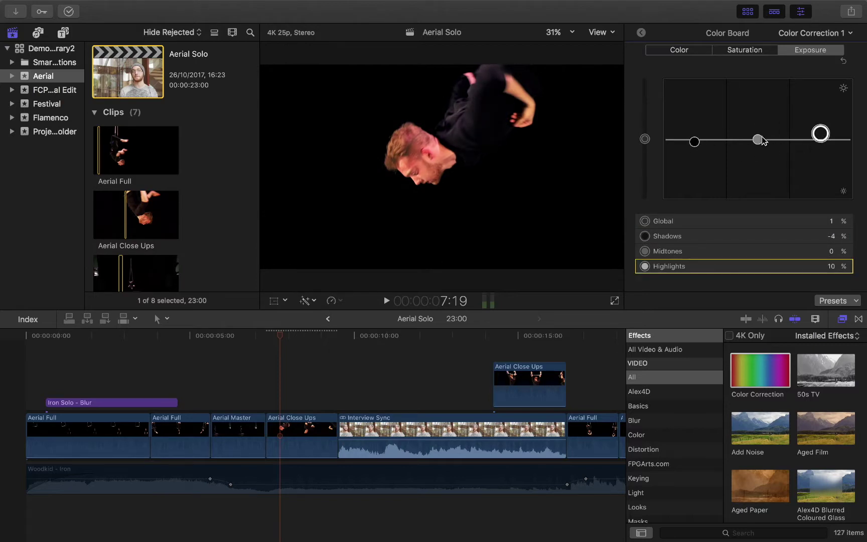
pyautogui.moveTo(762, 140); pyautogui.dragTo(758, 94)
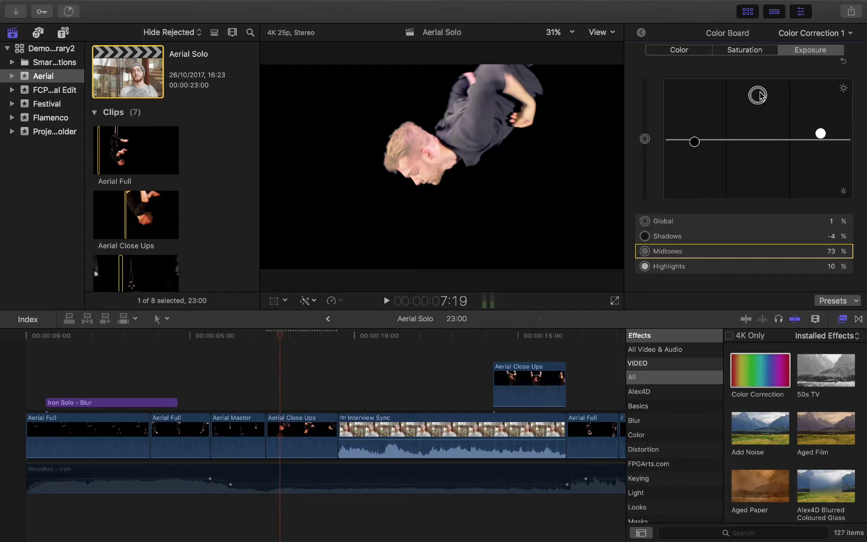
pyautogui.moveTo(761, 98); pyautogui.dragTo(759, 134)
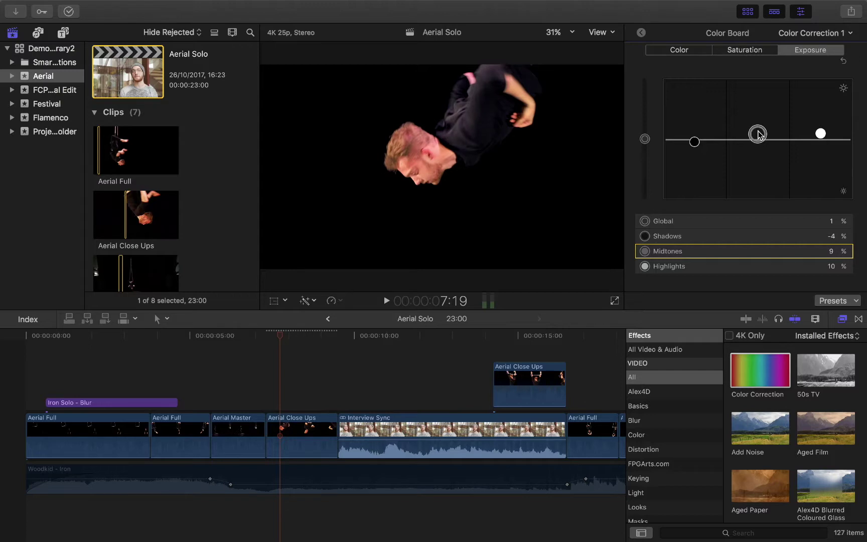
# Lower the Aerial Close Ups clip's Global saturation until the picture is black and white.
pyautogui.click(295, 439)
pyautogui.click(745, 49)
pyautogui.click(646, 139)
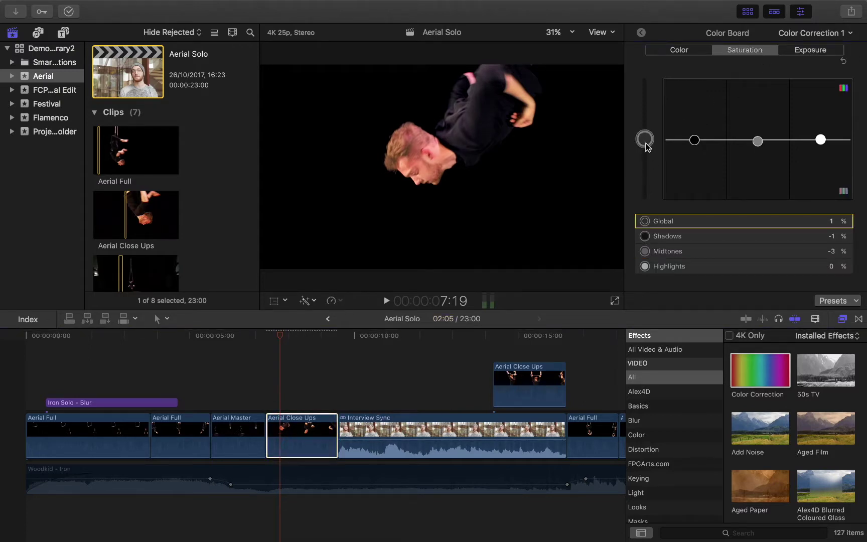
# Set the black-and-white clip's exposure to Shadows -13%, Midtones 10% and Highlights 39%, and play it back.
pyautogui.click(814, 52)
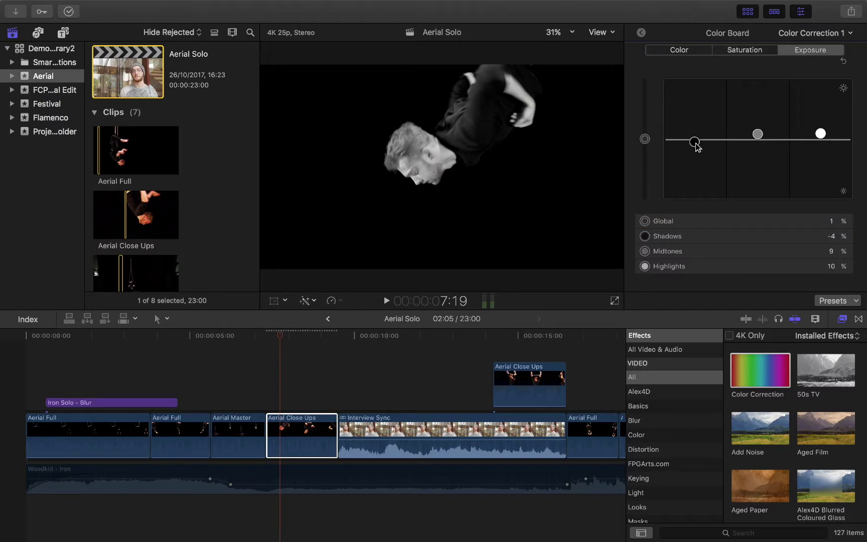
pyautogui.moveTo(696, 142); pyautogui.dragTo(696, 149)
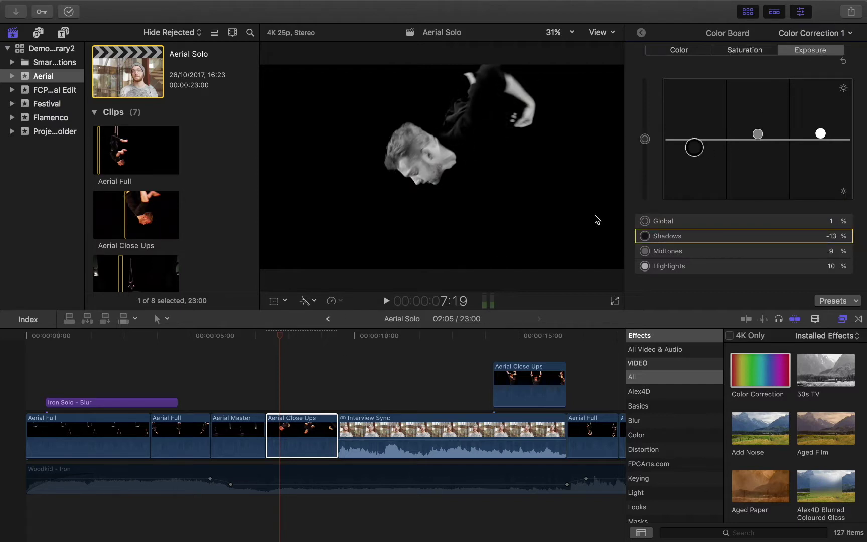
pyautogui.moveTo(758, 134); pyautogui.dragTo(758, 132)
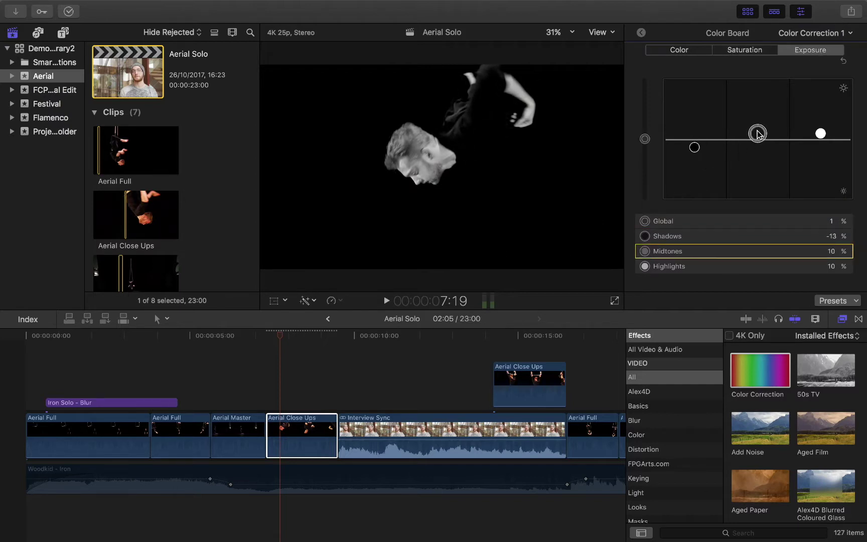
pyautogui.moveTo(821, 133); pyautogui.dragTo(820, 115)
pyautogui.click(268, 370)
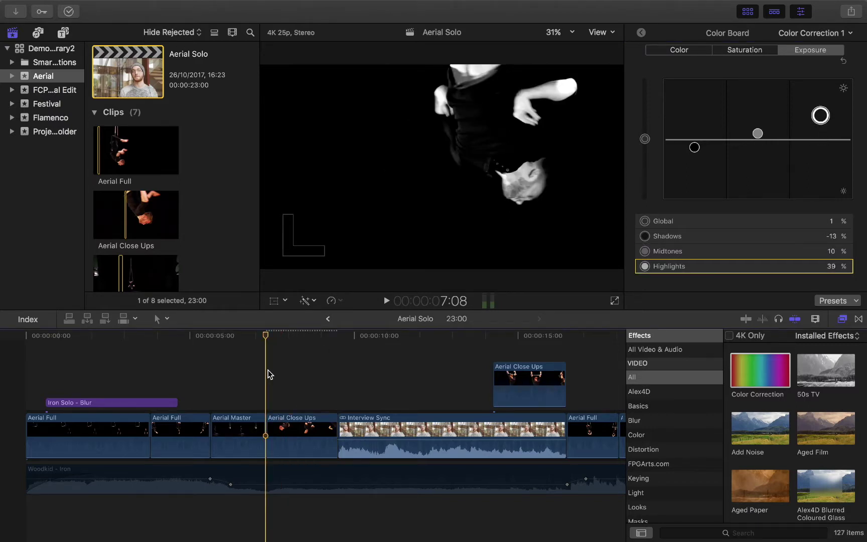
pyautogui.press('space')
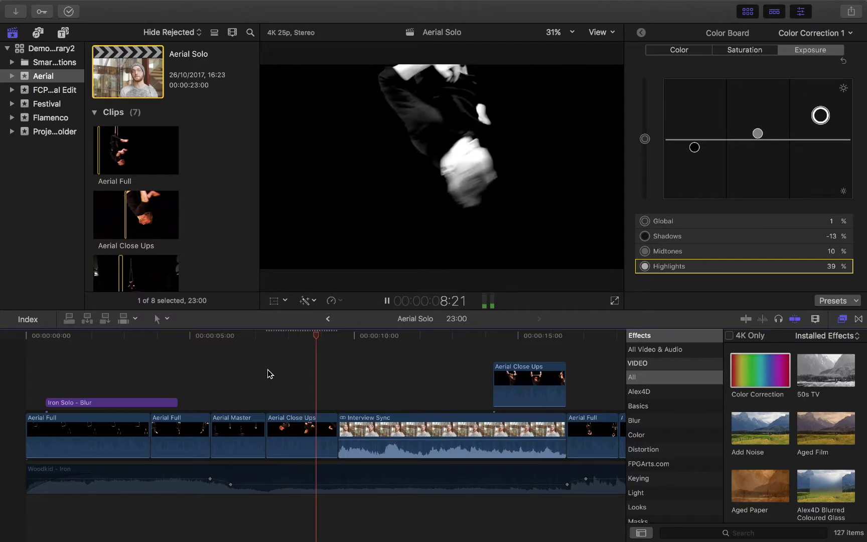
pyautogui.press('space')
# Flatten the clip's contrast with exposure values of Shadows 6%, Midtones 4% and Highlights 1%, and play it back.
pyautogui.click(295, 360)
pyautogui.click(299, 426)
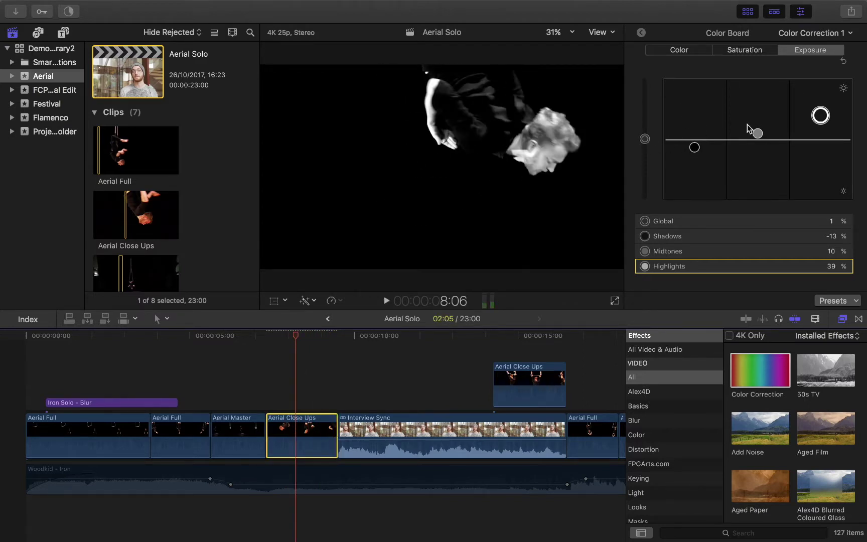
pyautogui.moveTo(695, 147); pyautogui.dragTo(695, 138)
pyautogui.moveTo(758, 136); pyautogui.dragTo(759, 140)
pyautogui.moveTo(820, 116); pyautogui.dragTo(820, 138)
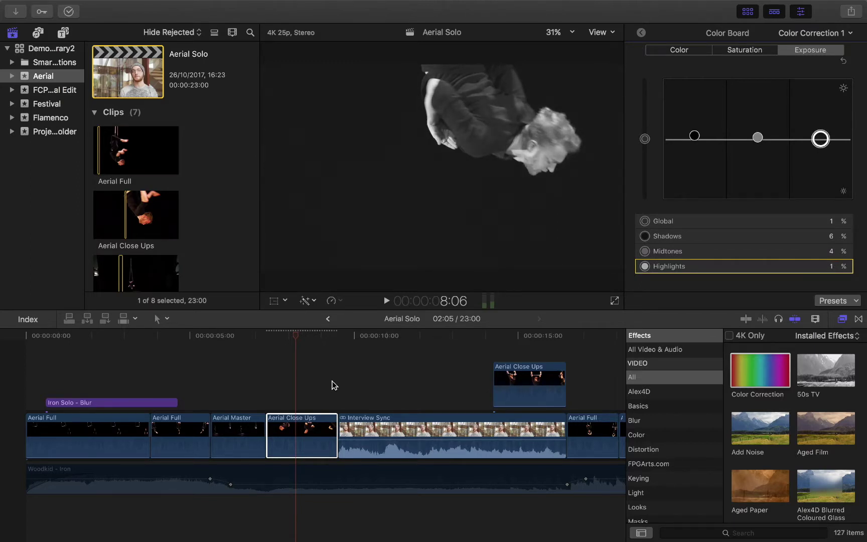
pyautogui.click(283, 358)
pyautogui.press('space')
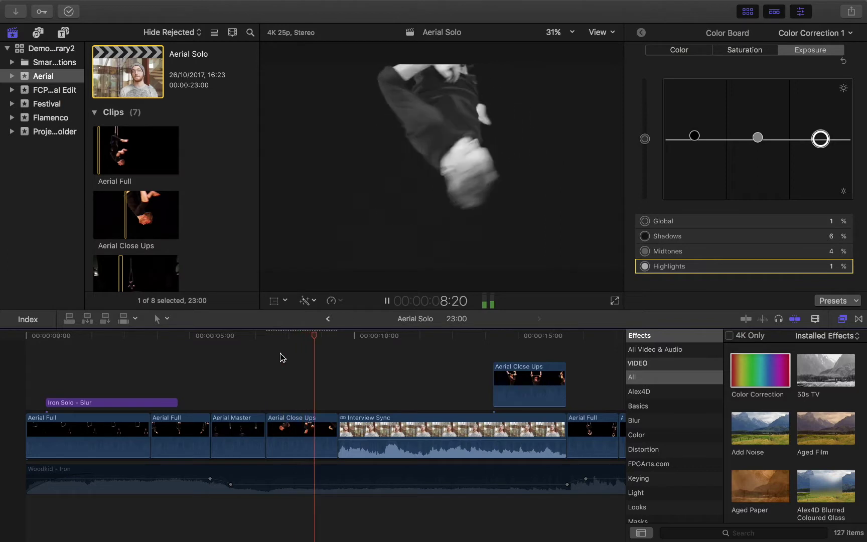
pyautogui.press('space')
# Reset all exposure adjustments on the Aerial Close Ups clip.
pyautogui.moveTo(297, 345); pyautogui.dragTo(282, 381)
pyautogui.click(315, 442)
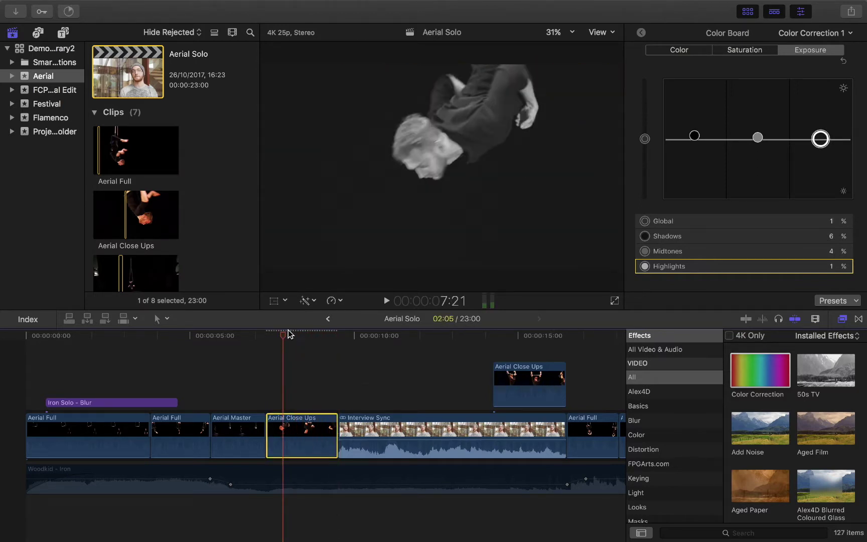
pyautogui.moveTo(286, 336)
pyautogui.mouseDown()
pyautogui.moveTo(294, 336)
pyautogui.moveTo(274, 339)
pyautogui.moveTo(281, 341)
pyautogui.mouseUp()
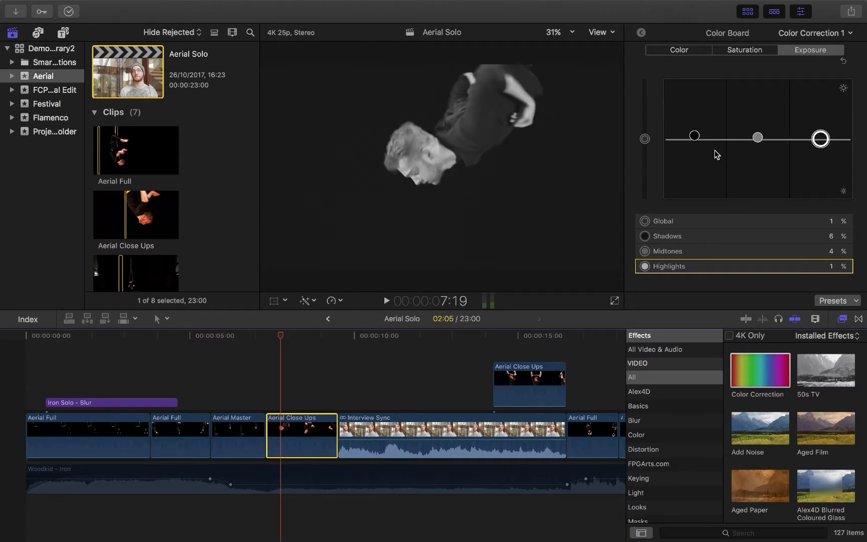
pyautogui.click(844, 60)
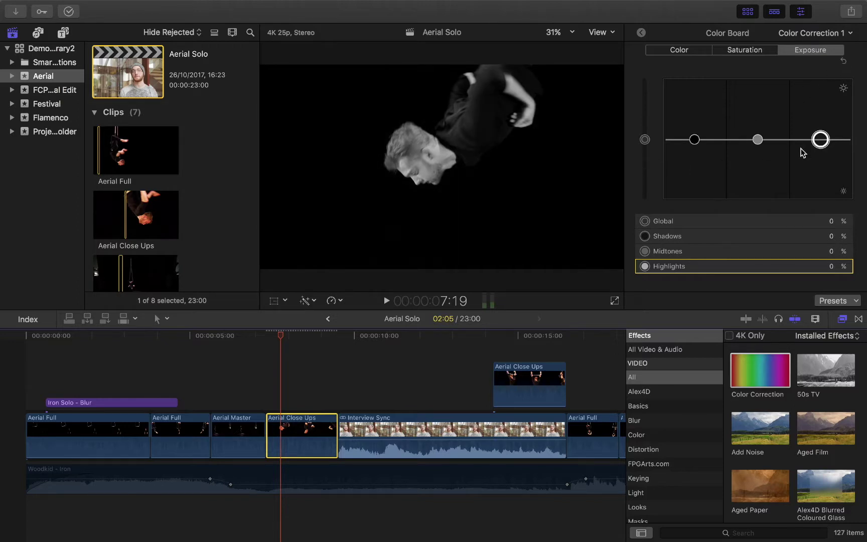
# Set the Aerial Close Ups clip's Global saturation to -9% and check the colored footage.
pyautogui.click(745, 50)
pyautogui.moveTo(645, 139); pyautogui.dragTo(646, 146)
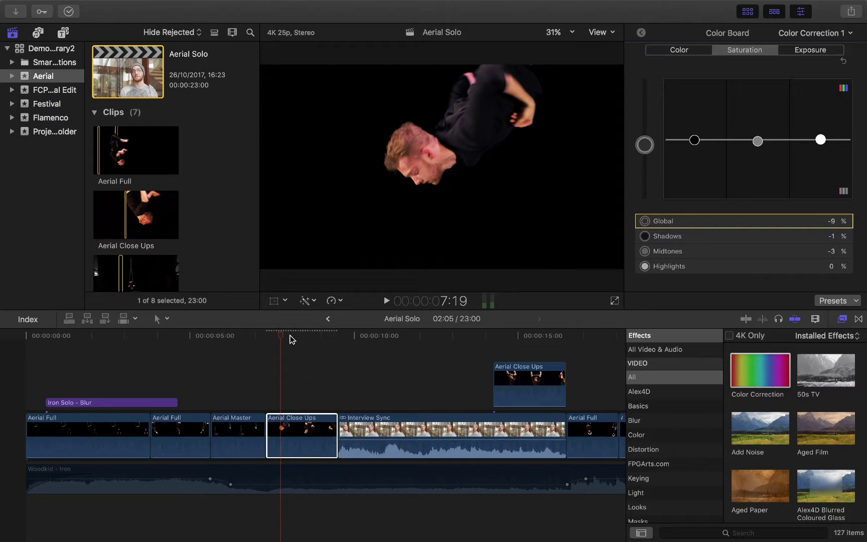
pyautogui.moveTo(289, 339)
pyautogui.mouseDown()
pyautogui.moveTo(299, 336)
pyautogui.moveTo(280, 341)
pyautogui.moveTo(300, 339)
pyautogui.moveTo(283, 339)
pyautogui.mouseUp()
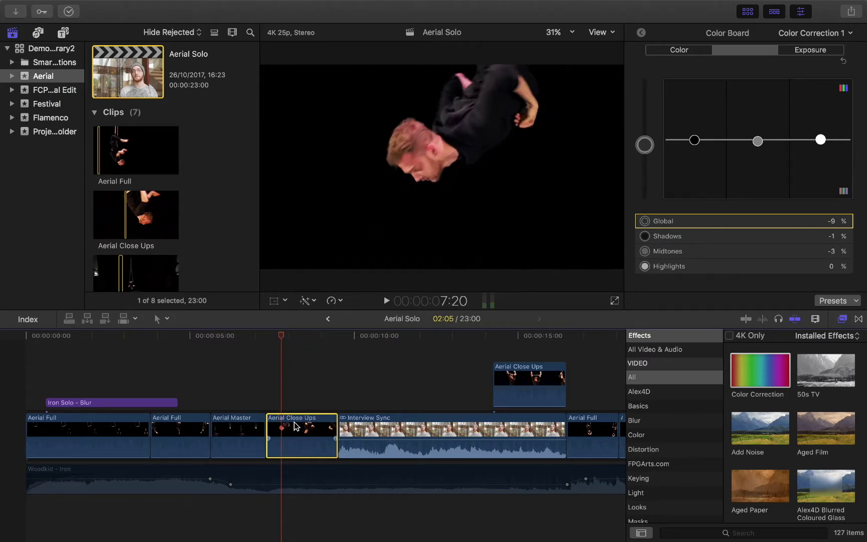
# Return to the Aerial Close Ups clip's effect settings and turn off its Color Correction 1 effect.
pyautogui.click(642, 33)
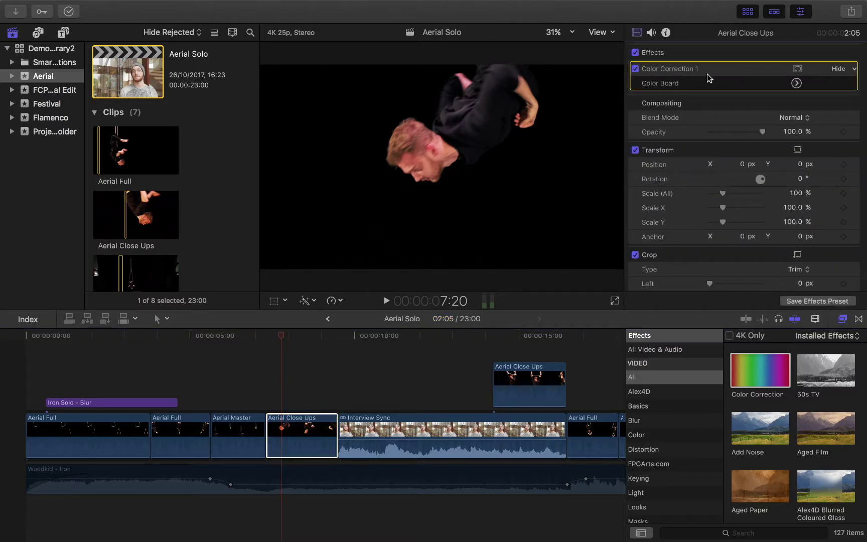
pyautogui.click(635, 69)
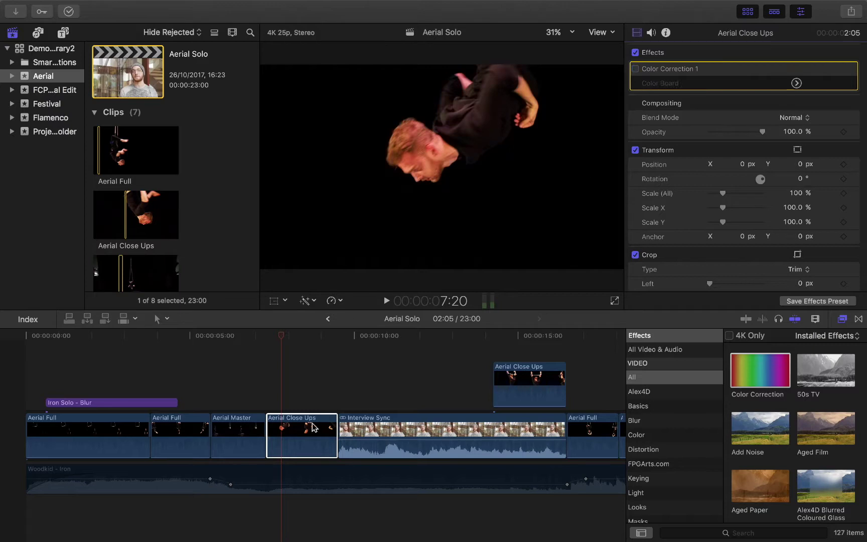
# Switch the Aerial Close Ups clip's Color Correction 1 effect back on after an on/off comparison, and check it against the earlier shots.
pyautogui.click(292, 435)
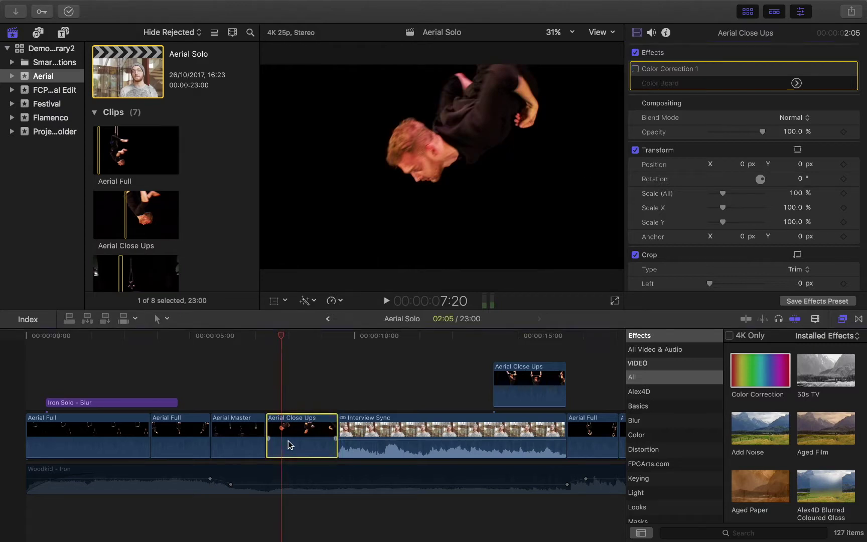
pyautogui.click(636, 69)
pyautogui.moveTo(279, 336); pyautogui.dragTo(279, 336)
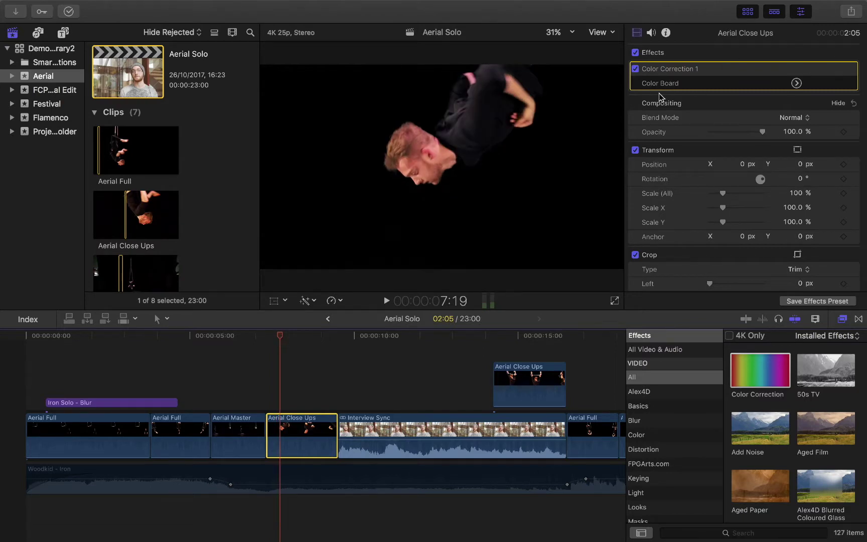
pyautogui.click(636, 69)
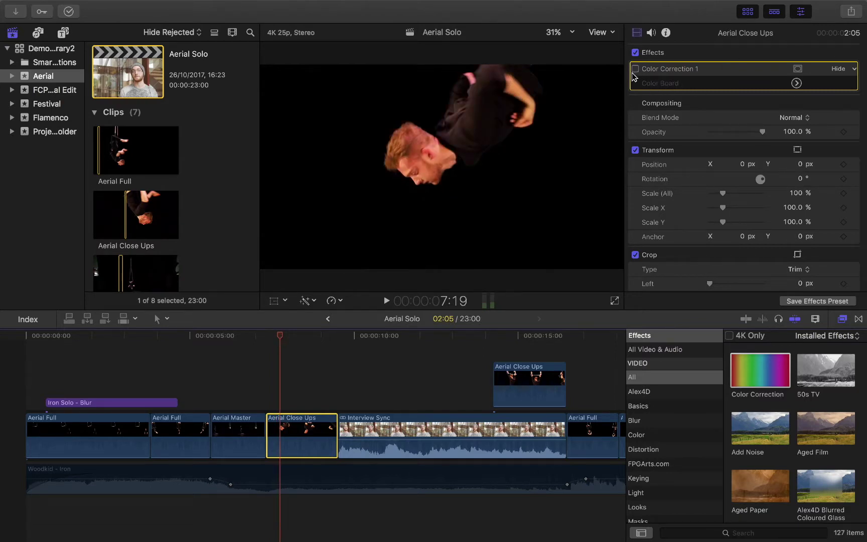
pyautogui.click(635, 70)
pyautogui.click(196, 348)
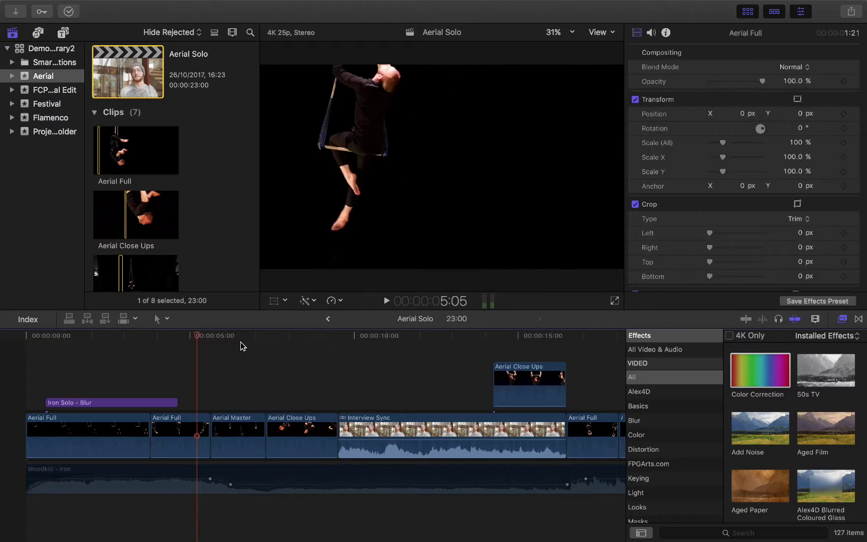
pyautogui.click(240, 342)
pyautogui.click(111, 351)
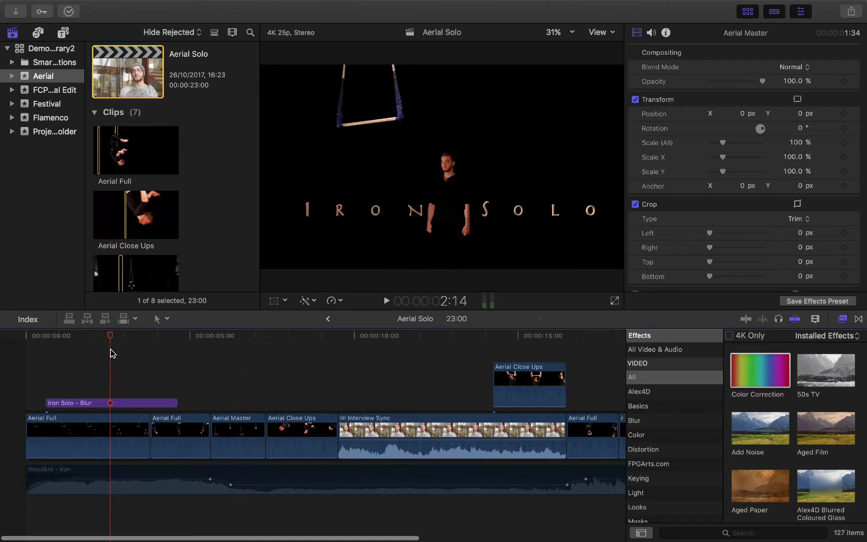
# Paste a duplicate of the graded Aerial Close Ups clip right after the Aerial Master clip, and check both copies.
pyautogui.click(290, 432)
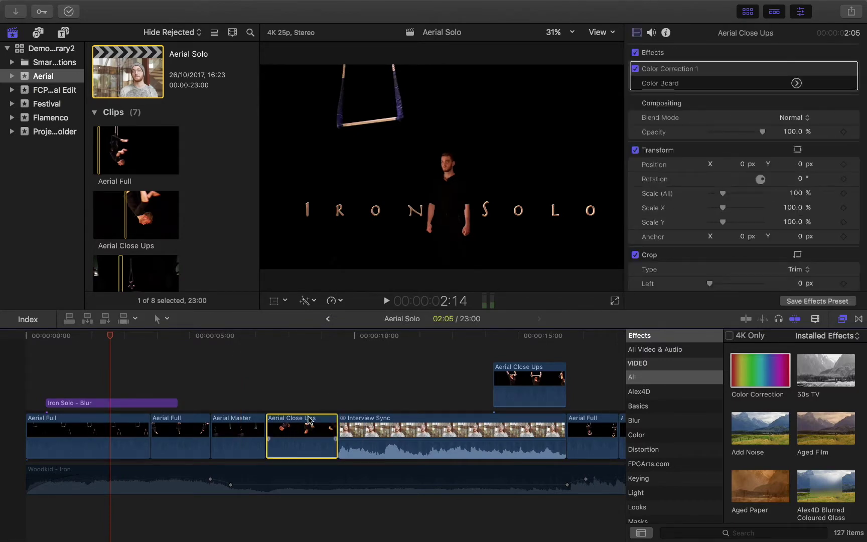
pyautogui.click(264, 335)
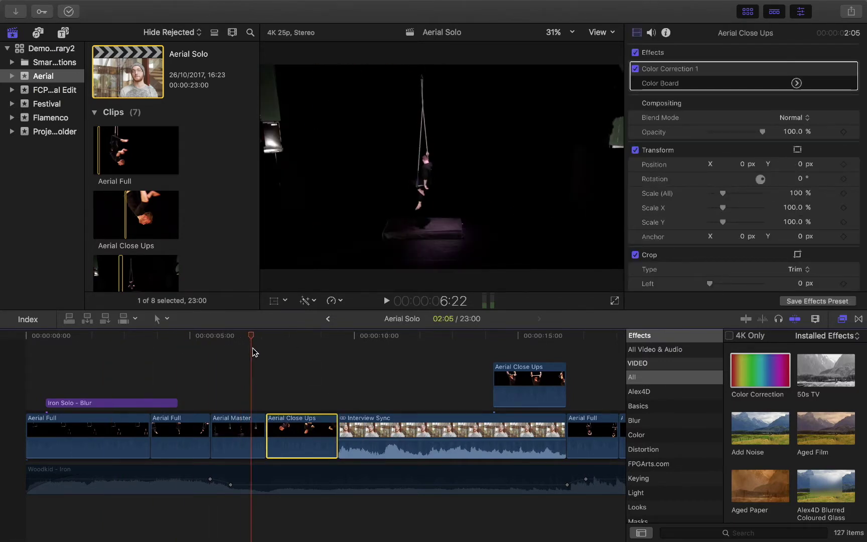
pyautogui.press('super+v')
pyautogui.click(265, 353)
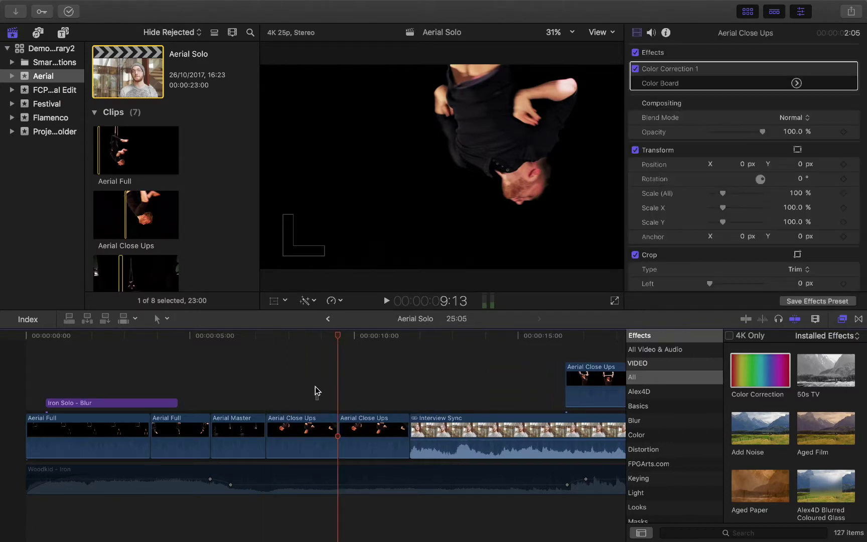
pyautogui.click(304, 334)
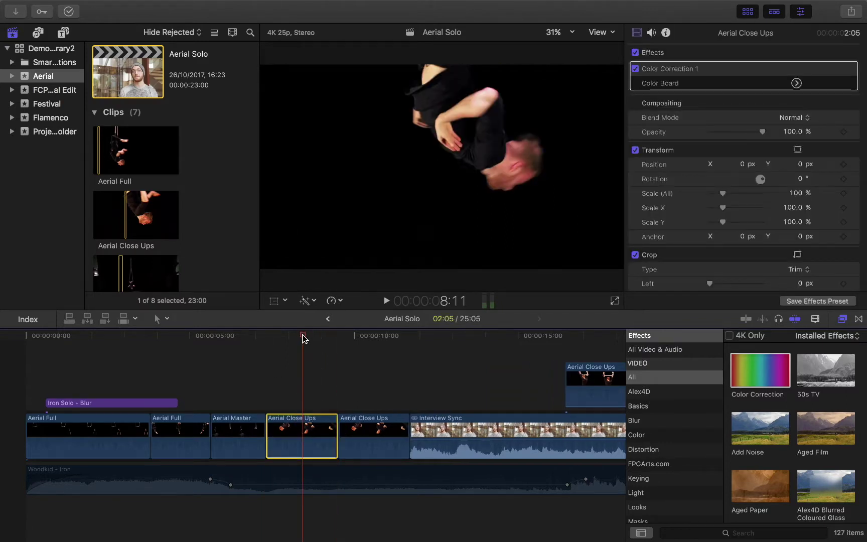
pyautogui.moveTo(304, 337); pyautogui.dragTo(368, 382)
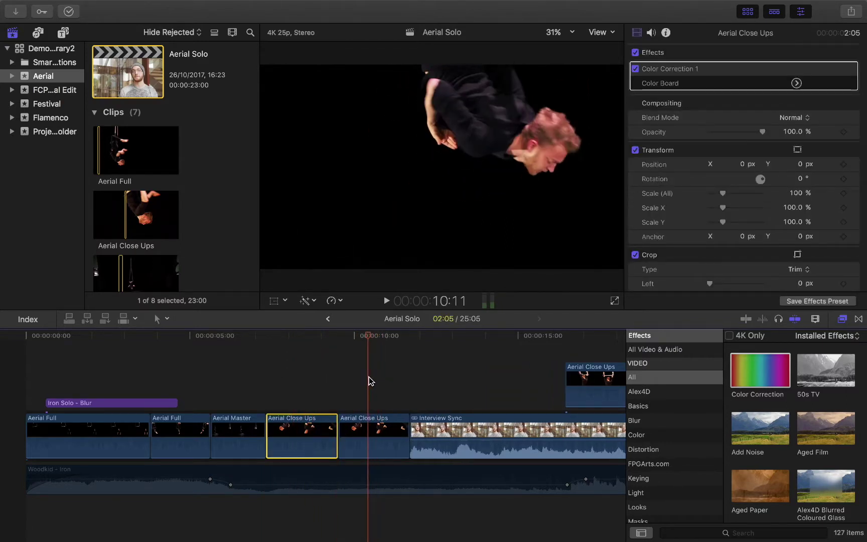
# Delete the Color Correction 1 effect from the first of the two adjacent Aerial Close Ups clips.
pyautogui.click(701, 71)
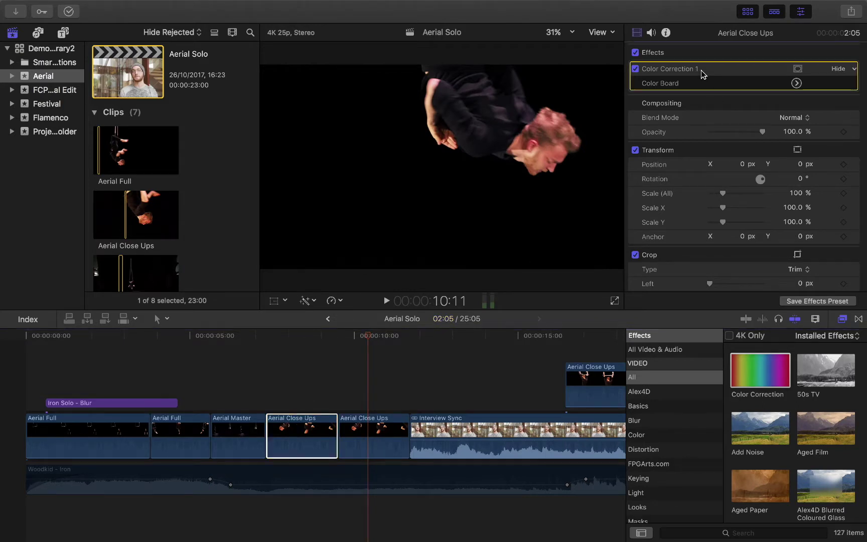
pyautogui.press('Delete')
pyautogui.click(292, 426)
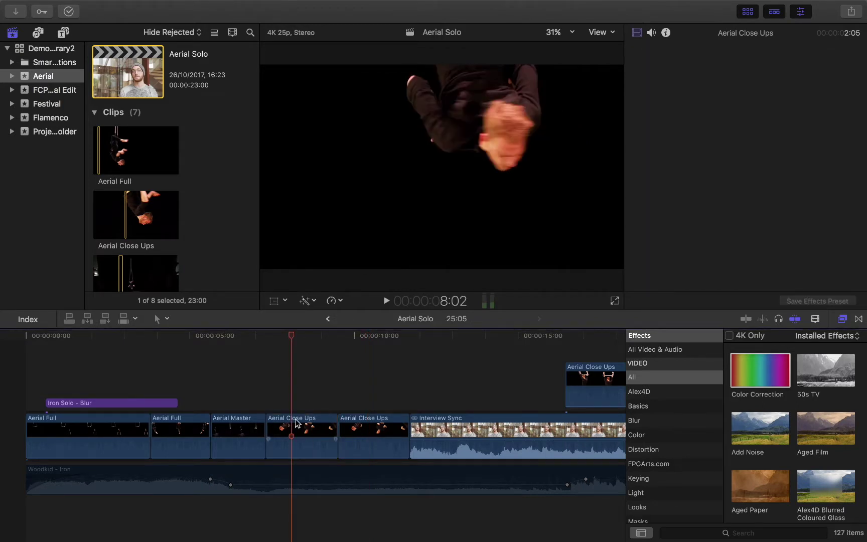
# Compare the color of the uncorrected Aerial Close Ups shot with the preceding Aerial Full and Aerial Master shots.
pyautogui.moveTo(284, 333); pyautogui.dragTo(224, 357)
pyautogui.click(230, 337)
pyautogui.moveTo(302, 358)
pyautogui.mouseDown()
pyautogui.moveTo(300, 342)
pyautogui.moveTo(289, 339)
pyautogui.moveTo(321, 342)
pyautogui.moveTo(303, 343)
pyautogui.mouseUp()
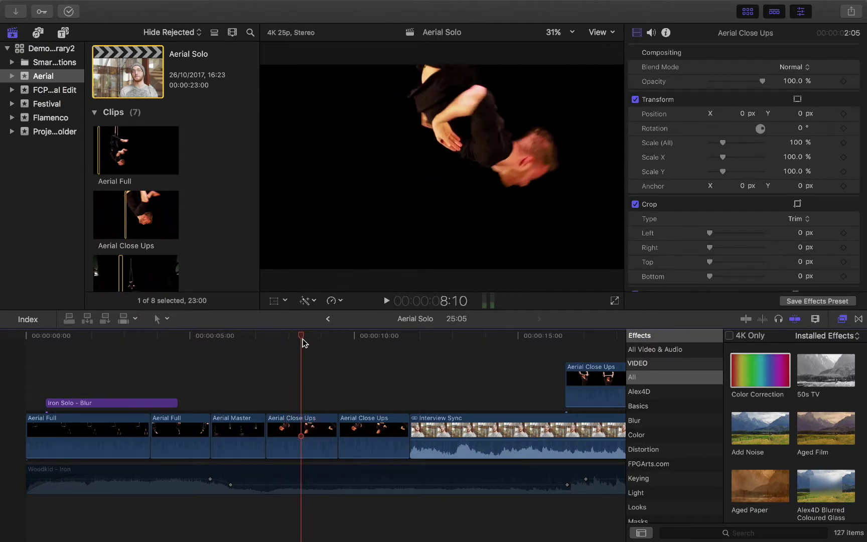
pyautogui.click(196, 338)
pyautogui.moveTo(168, 338); pyautogui.dragTo(168, 339)
pyautogui.click(195, 338)
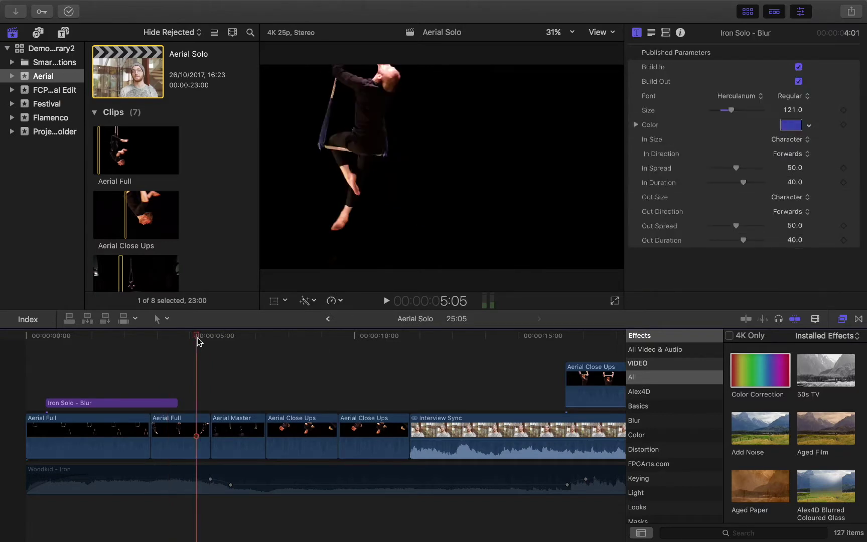
pyautogui.click(303, 339)
# Apply Match Color to the first Aerial Close Ups clip, using a frame near the end of Aerial Master as reference.
pyautogui.click(299, 421)
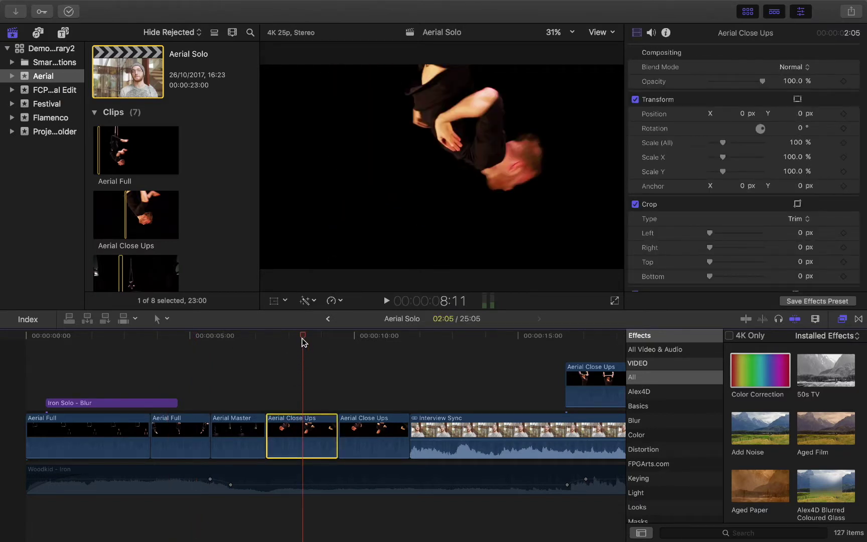
pyautogui.moveTo(303, 342); pyautogui.dragTo(281, 342)
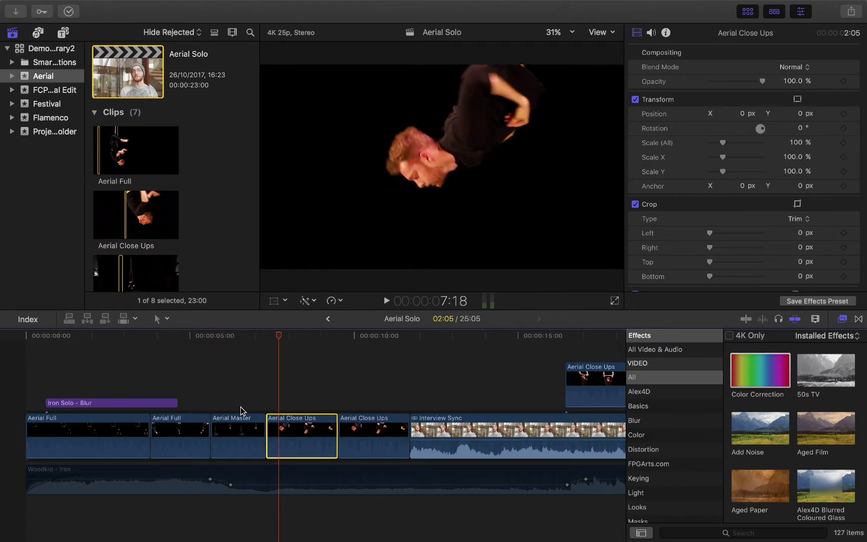
pyautogui.click(313, 301)
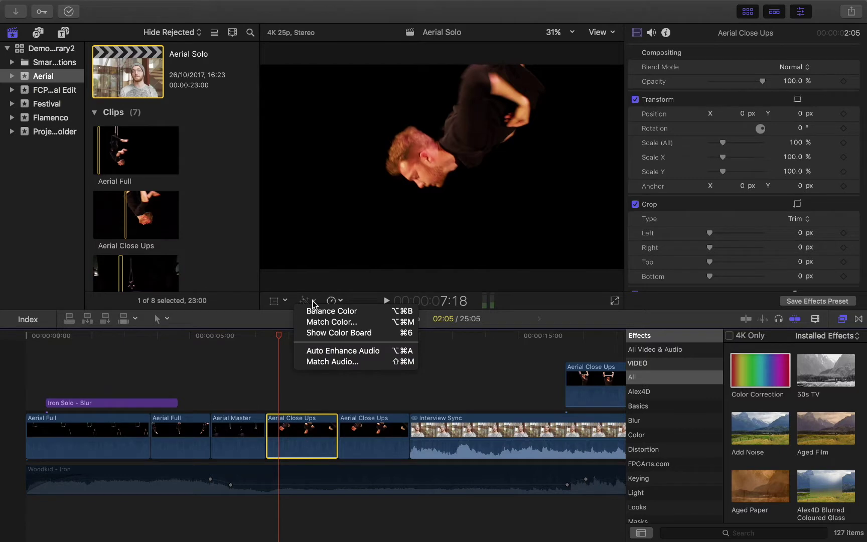
pyautogui.click(332, 323)
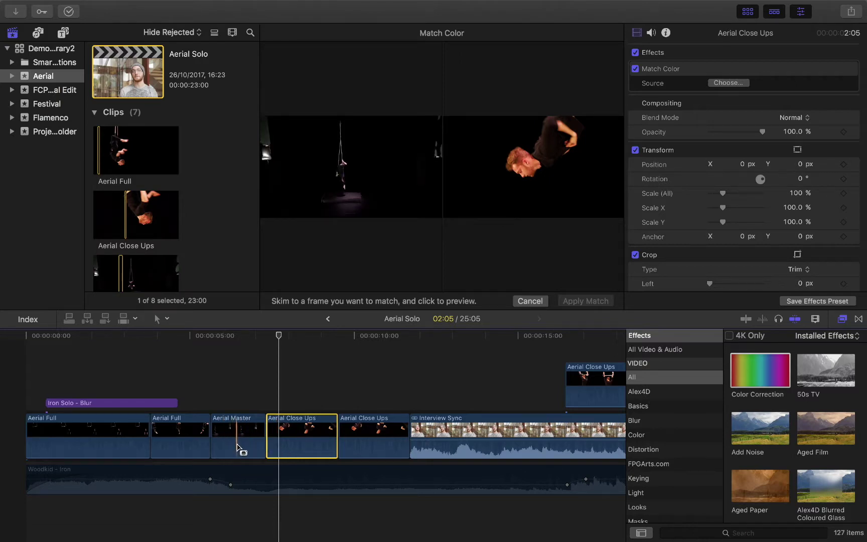
pyautogui.click(261, 442)
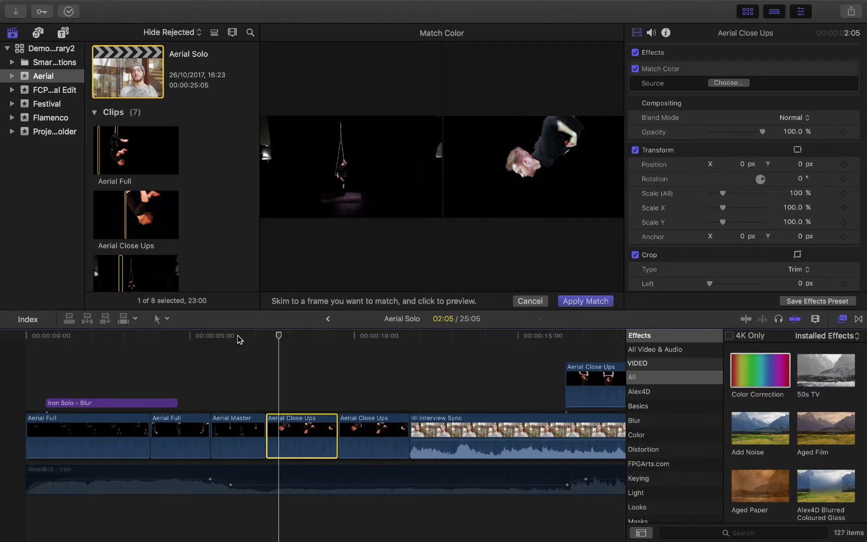
pyautogui.click(588, 302)
# Play back the cut from Aerial Master into the matched Aerial Close Ups clip to judge the color match.
pyautogui.moveTo(280, 335); pyautogui.dragTo(246, 337)
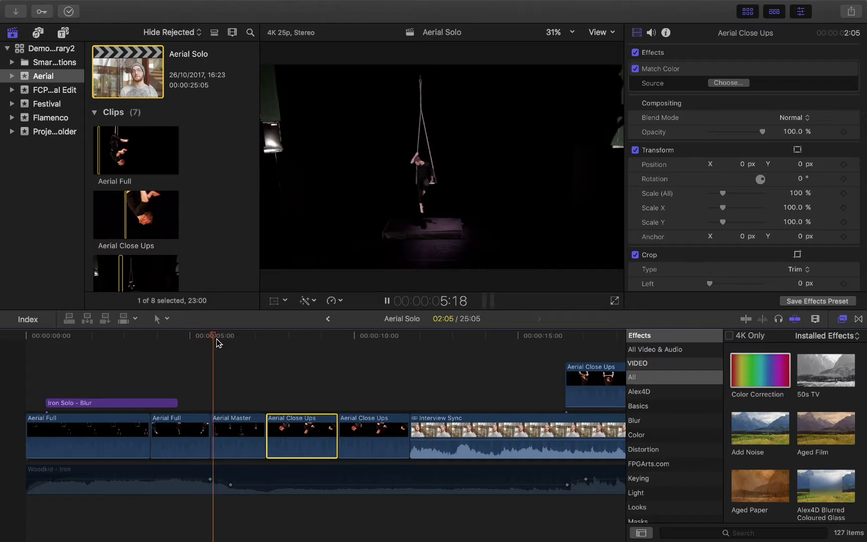
pyautogui.press('space')
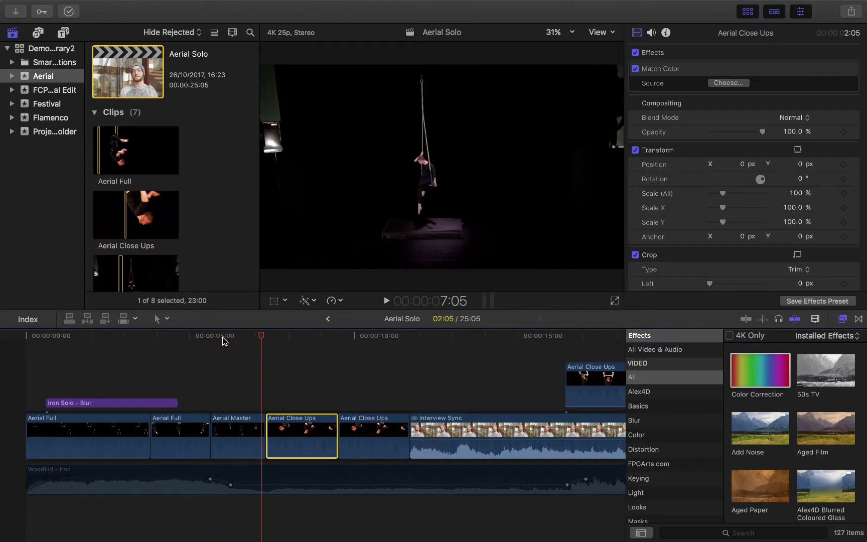
pyautogui.click(210, 335)
pyautogui.press('space')
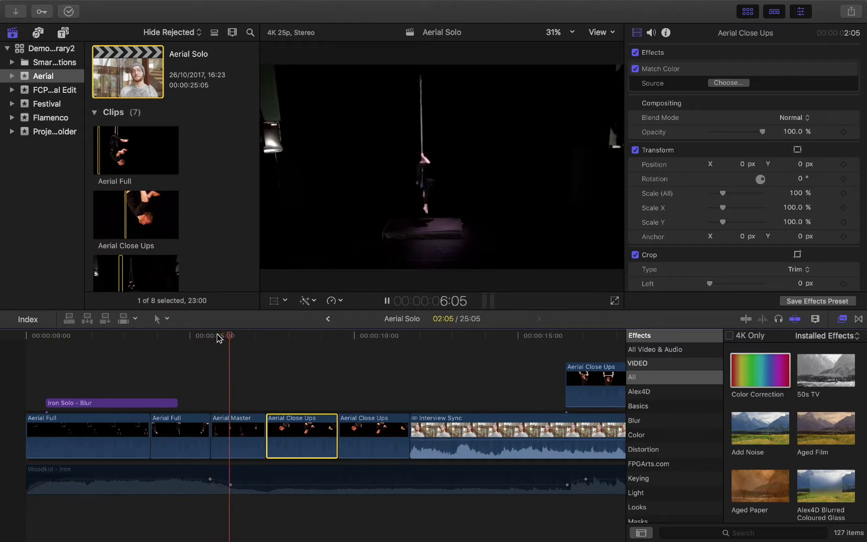
pyautogui.press('space')
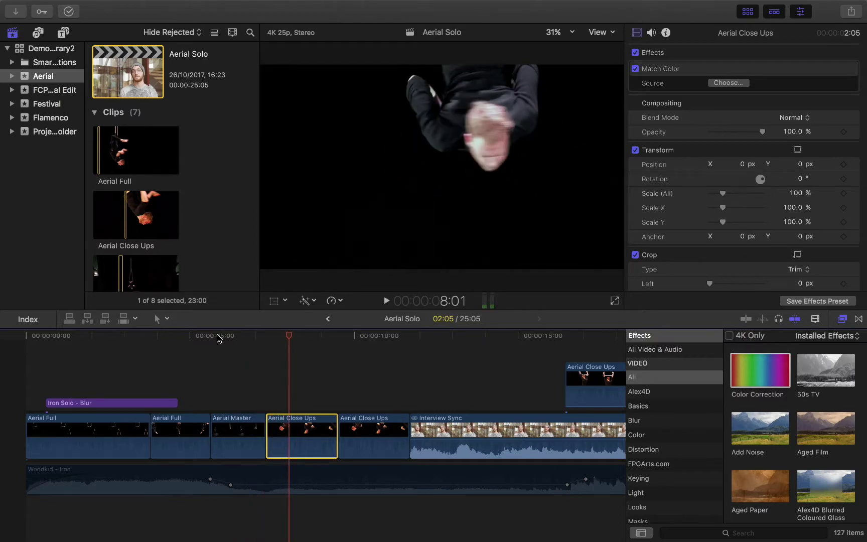
# Delete the Match Color effect from the first Aerial Close Ups clip and check the original footage.
pyautogui.moveTo(292, 341)
pyautogui.mouseDown()
pyautogui.moveTo(317, 350)
pyautogui.moveTo(288, 355)
pyautogui.mouseUp()
pyautogui.press('Delete')
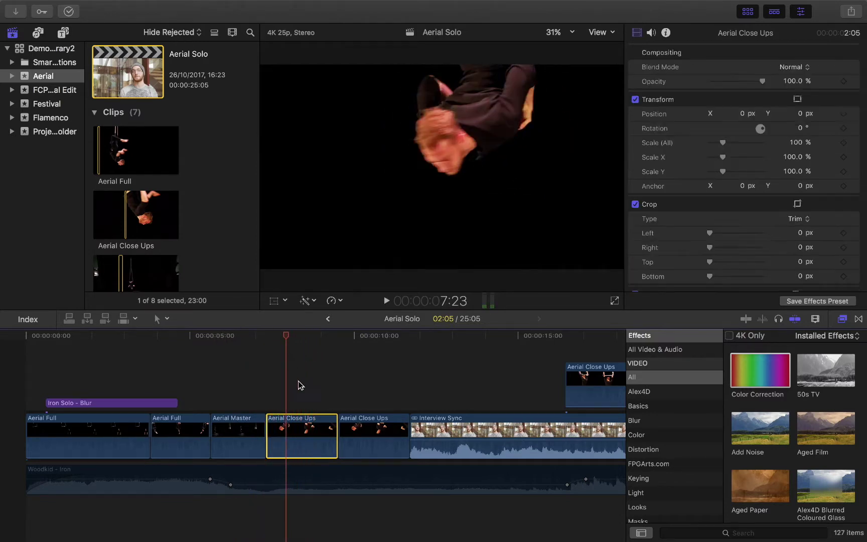
pyautogui.moveTo(287, 344); pyautogui.dragTo(278, 343)
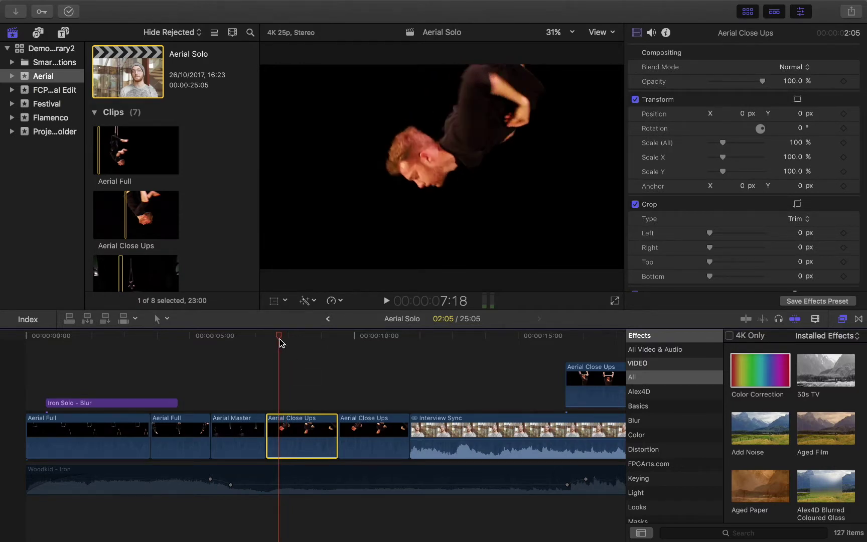
# Preview a Match Color of the Aerial Master clip to an Aerial Close Ups frame, and cancel it without applying.
pyautogui.click(237, 445)
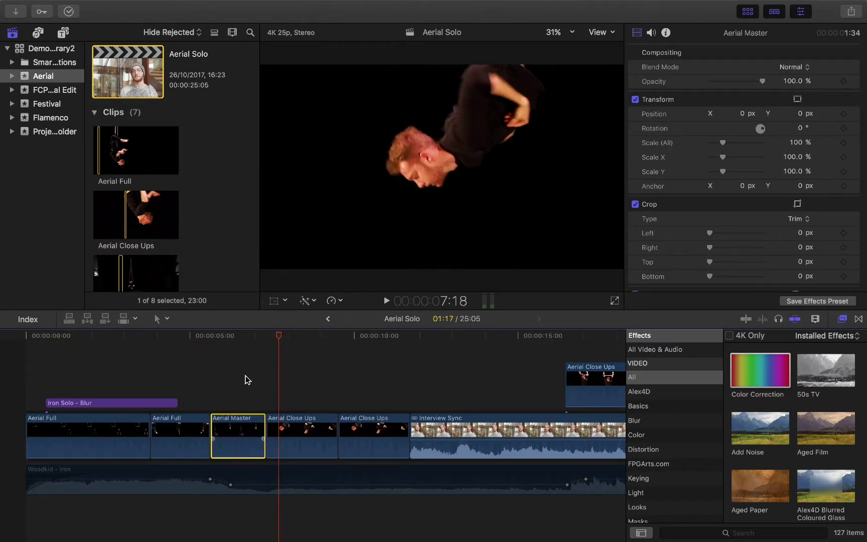
pyautogui.click(233, 335)
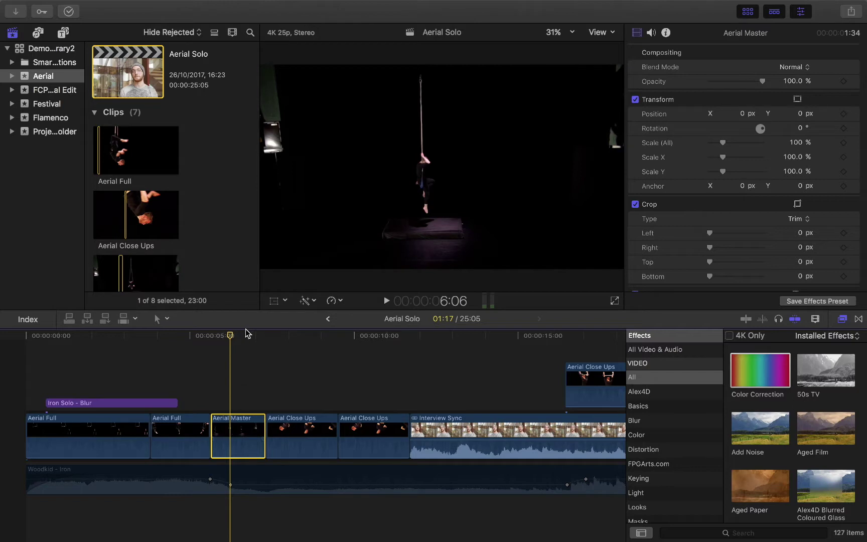
pyautogui.click(240, 335)
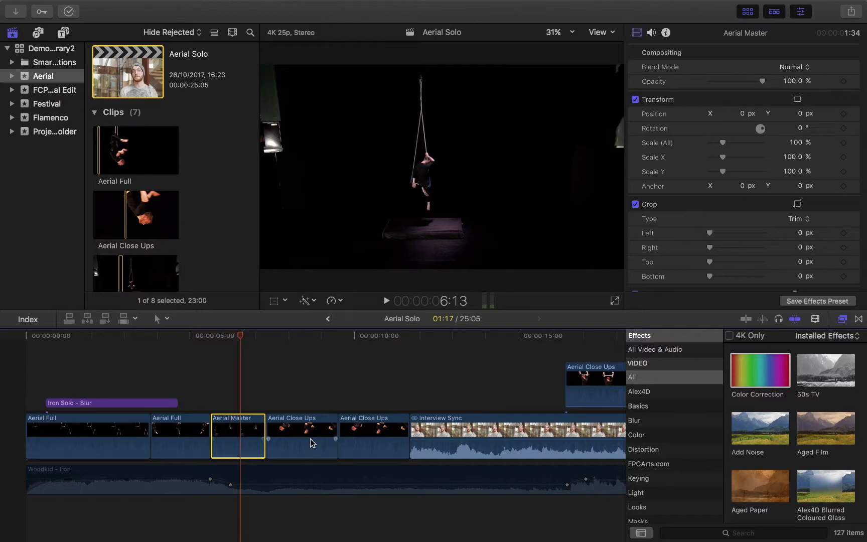
pyautogui.click(314, 300)
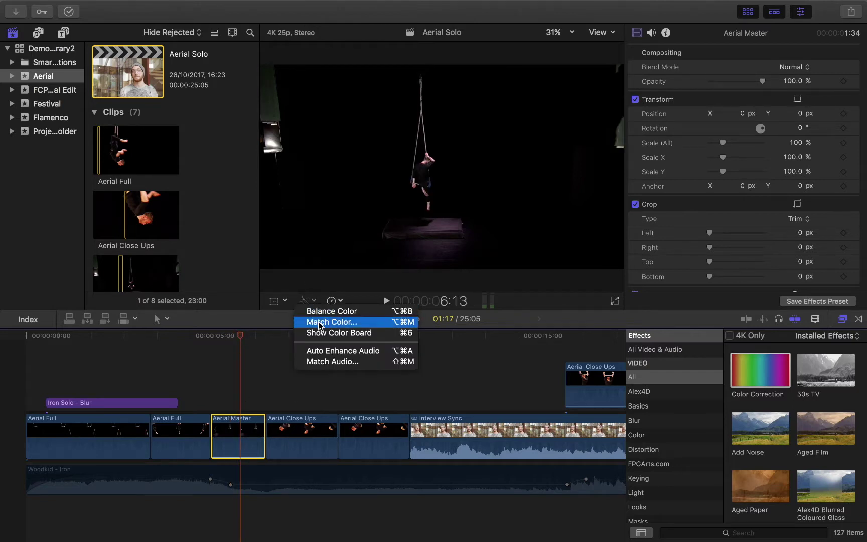
pyautogui.click(327, 321)
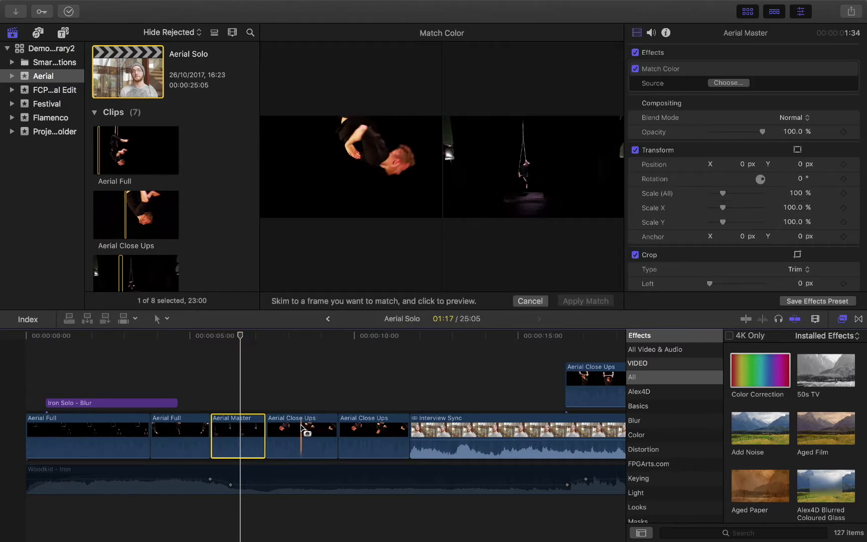
pyautogui.click(296, 427)
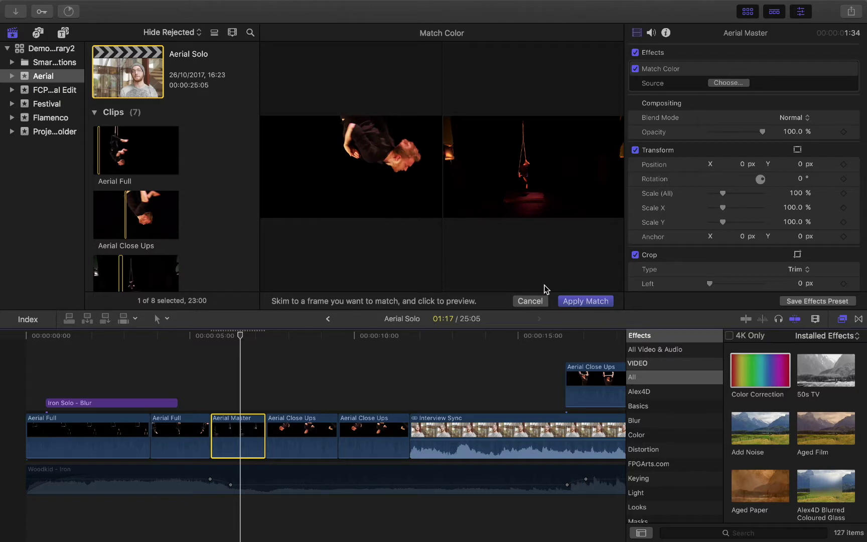
pyautogui.click(530, 301)
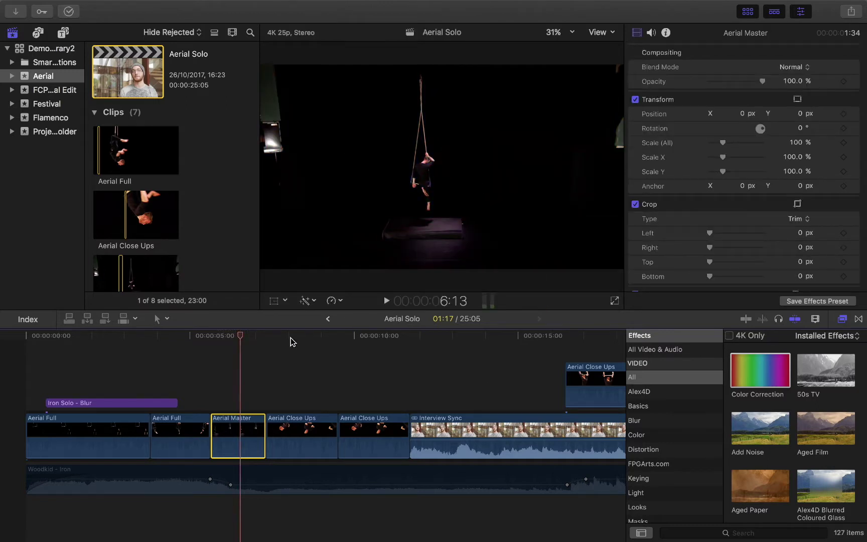
# Compare the original colors of the first Aerial Close Ups clip and the Aerial Master clip in the viewer.
pyautogui.click(305, 335)
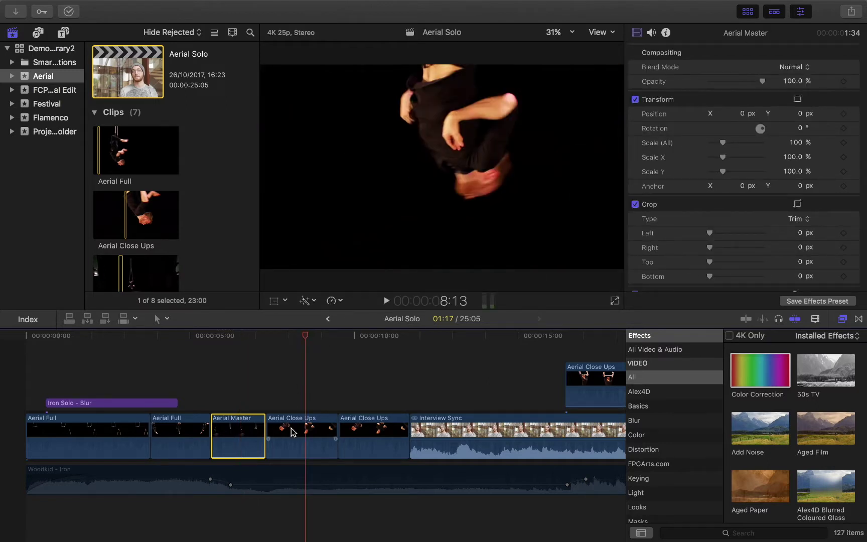
pyautogui.click(283, 339)
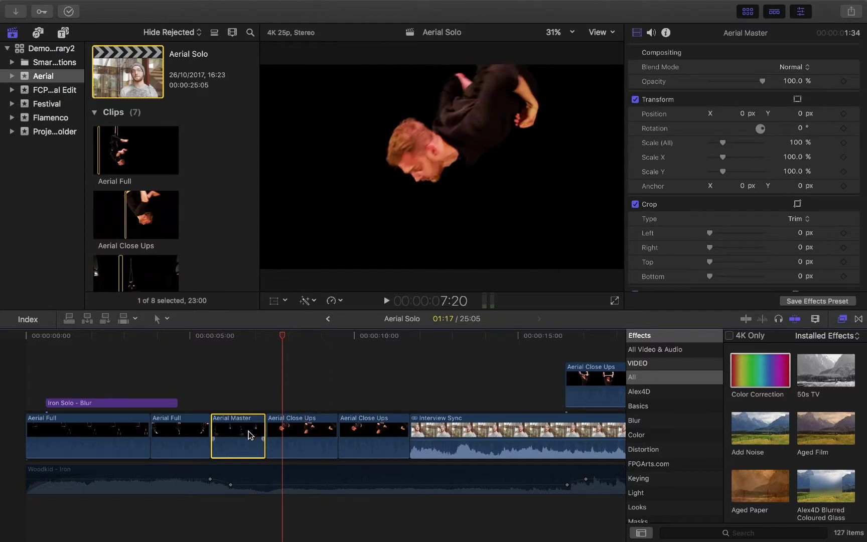
pyautogui.click(239, 337)
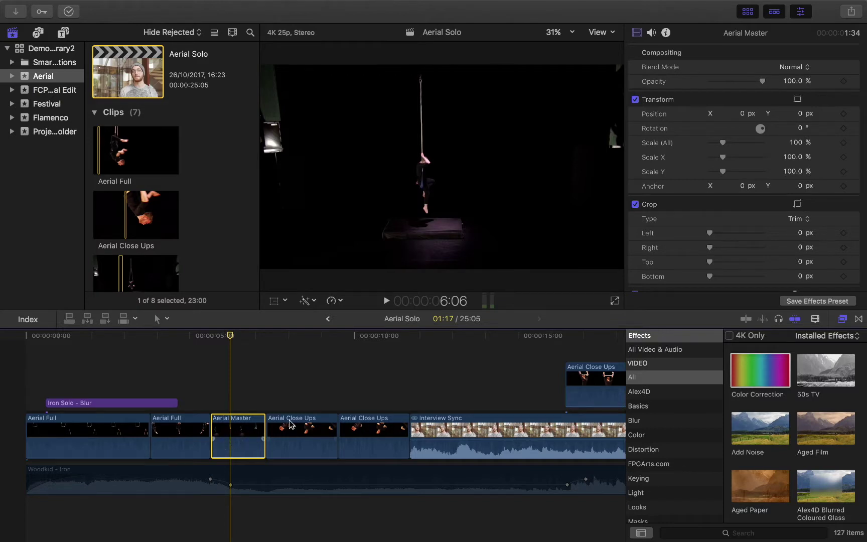
# View frames of the first Aerial Close Ups clip and Aerial Master to judge the difference in skin tones and warmth.
pyautogui.click(295, 347)
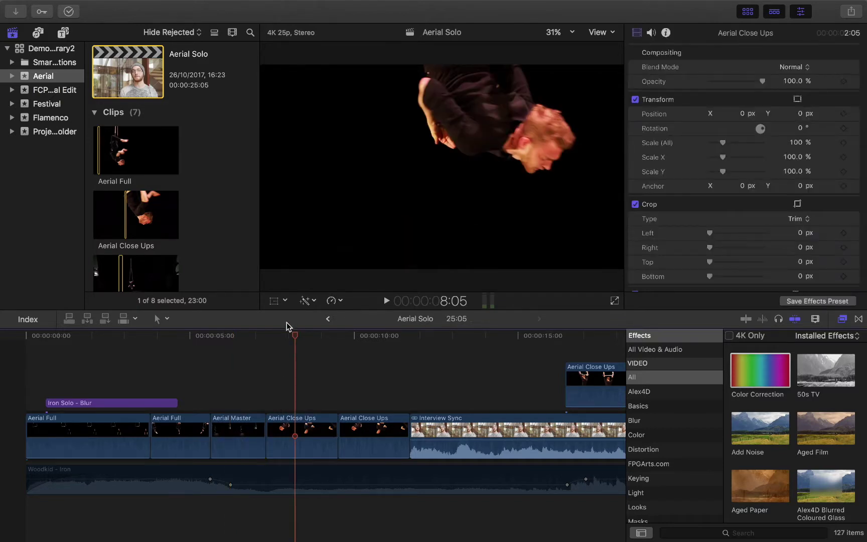
pyautogui.click(280, 337)
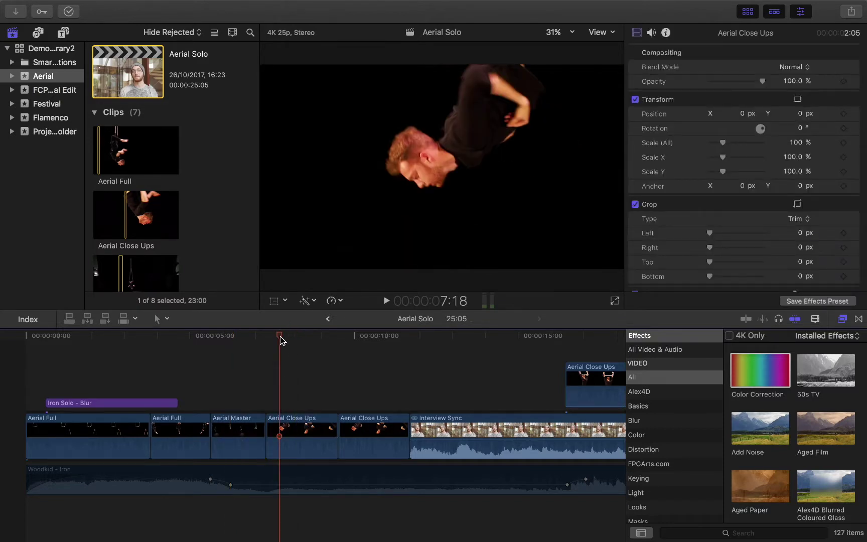
pyautogui.click(285, 444)
pyautogui.click(239, 336)
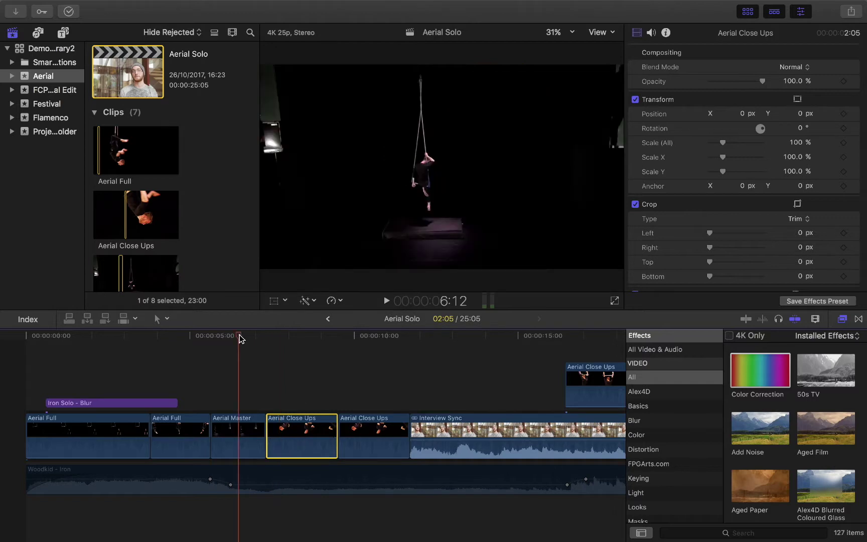
# Warm the Aerial Master clip in the Color Board with midtones at 44°, 8% and highlights at 38°, 9%.
pyautogui.click(234, 430)
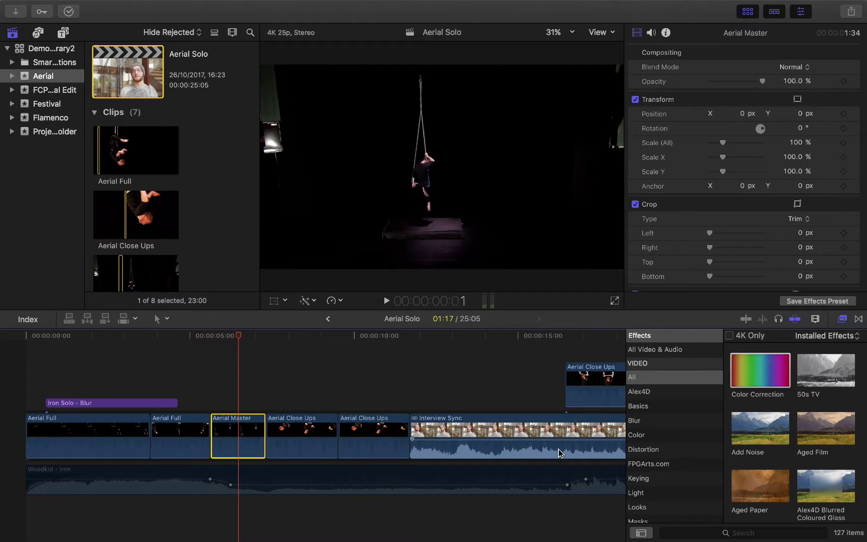
pyautogui.press('super+6')
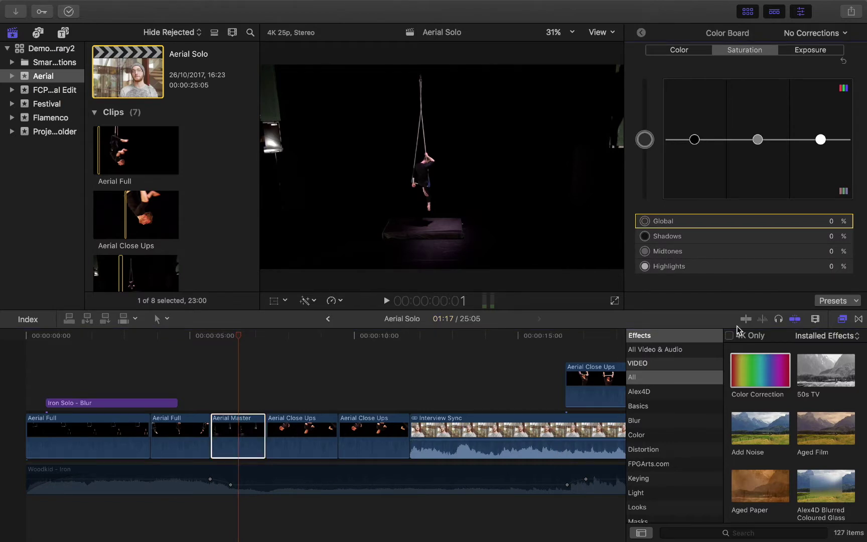
pyautogui.click(313, 302)
pyautogui.click(486, 336)
pyautogui.click(239, 445)
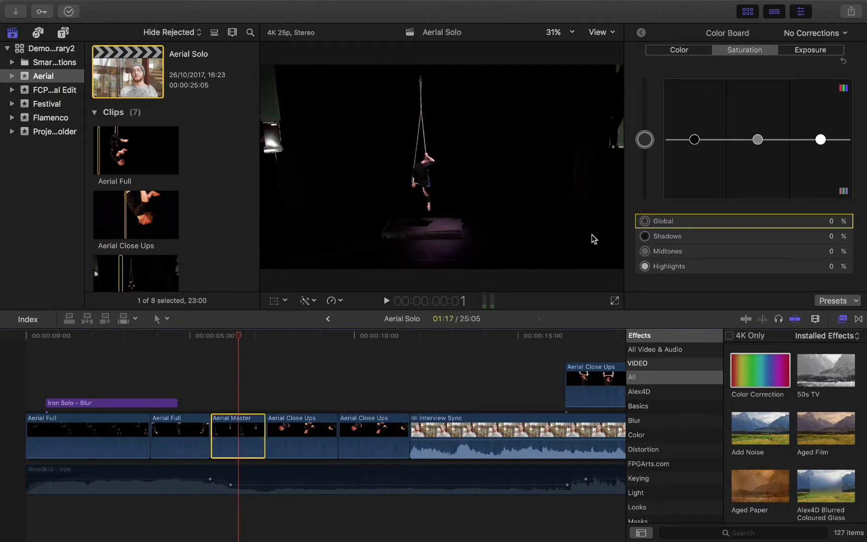
pyautogui.click(680, 50)
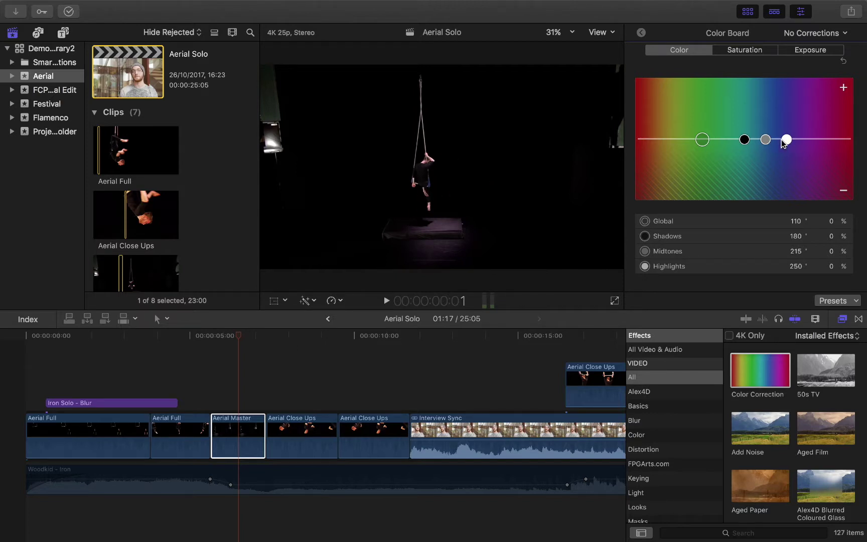
pyautogui.moveTo(765, 139); pyautogui.dragTo(659, 136)
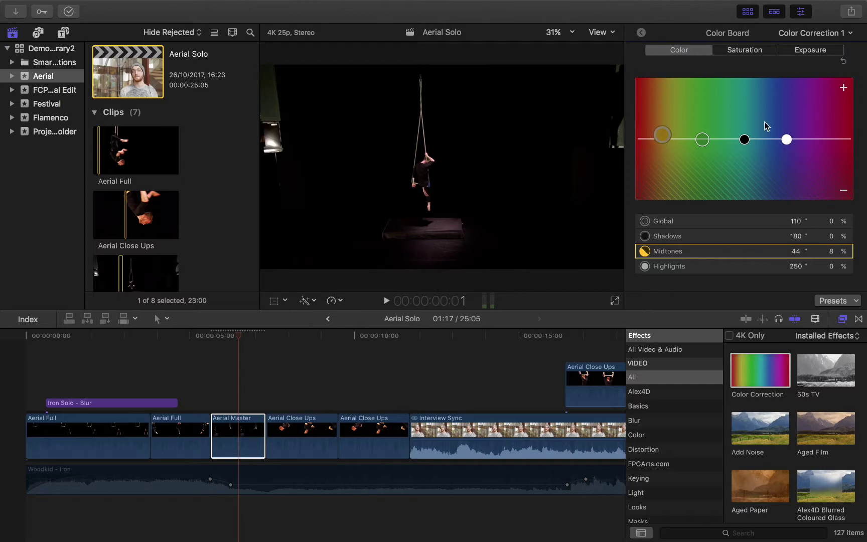
pyautogui.moveTo(786, 140); pyautogui.dragTo(661, 139)
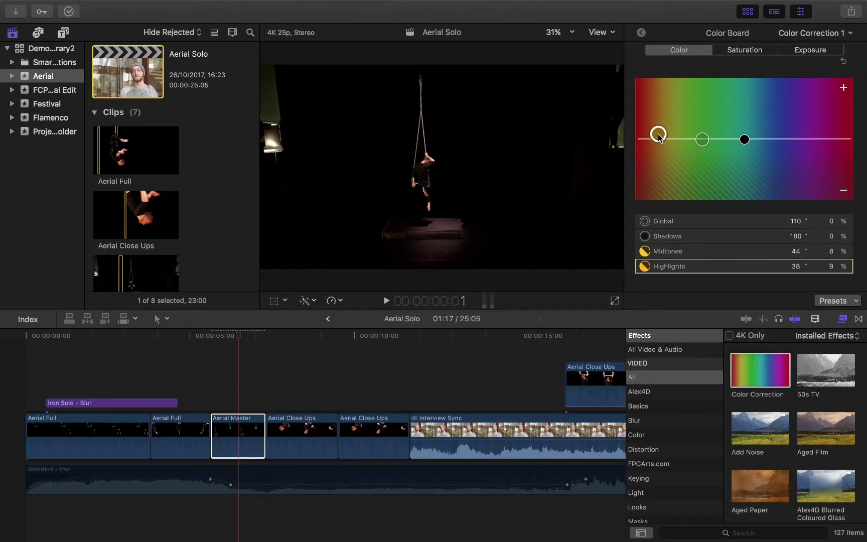
# Strengthen the Aerial Master clip's highlight tint to 40°, 25%, comparing it with the neighbouring Aerial Close Ups clip.
pyautogui.click(302, 359)
pyautogui.click(240, 352)
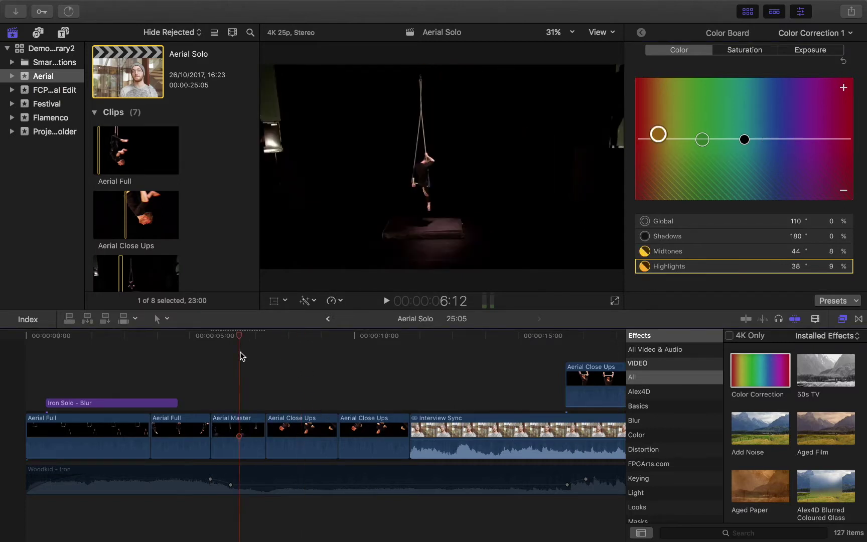
pyautogui.moveTo(661, 136)
pyautogui.mouseDown()
pyautogui.moveTo(662, 127)
pyautogui.moveTo(651, 129)
pyautogui.mouseUp()
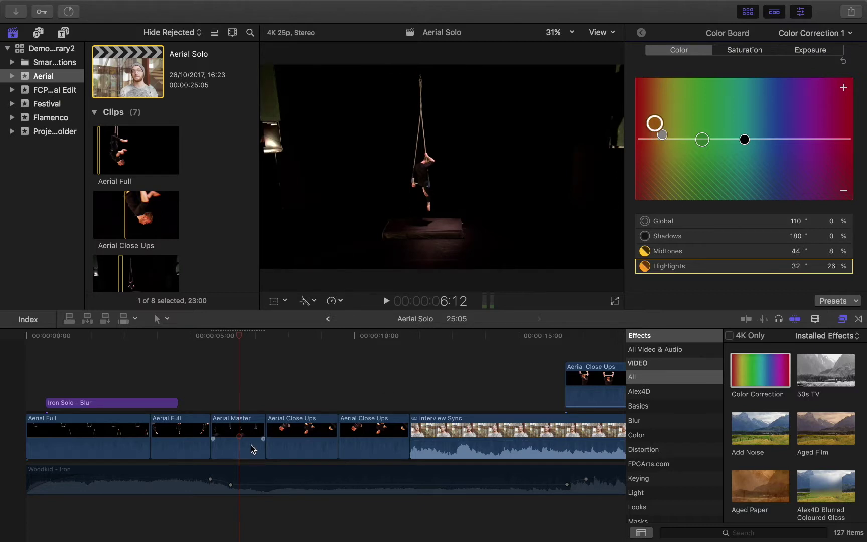
pyautogui.moveTo(232, 337); pyautogui.dragTo(219, 358)
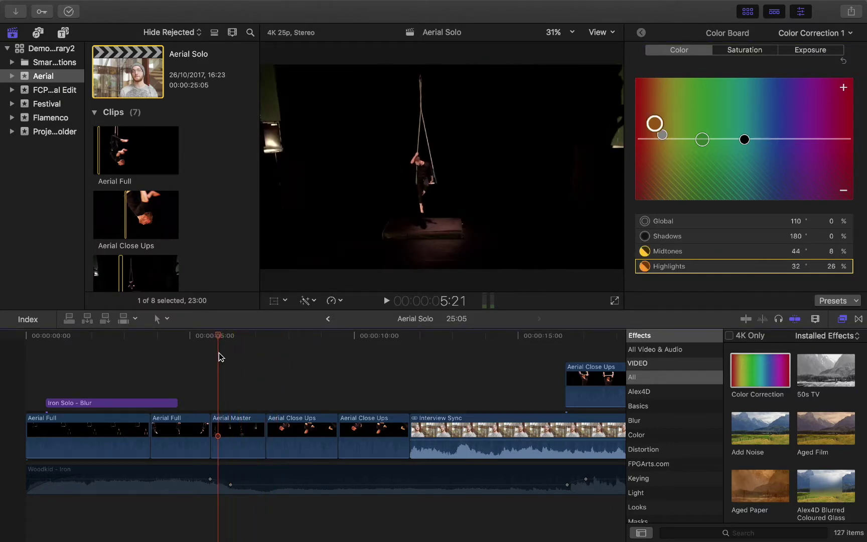
pyautogui.moveTo(660, 124); pyautogui.dragTo(662, 123)
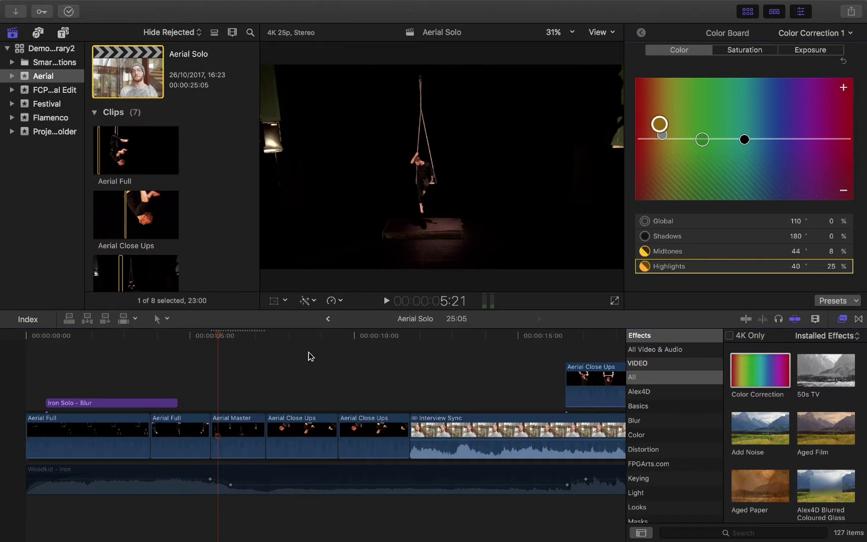
pyautogui.moveTo(226, 337)
pyautogui.mouseDown()
pyautogui.moveTo(290, 337)
pyautogui.moveTo(241, 340)
pyautogui.mouseUp()
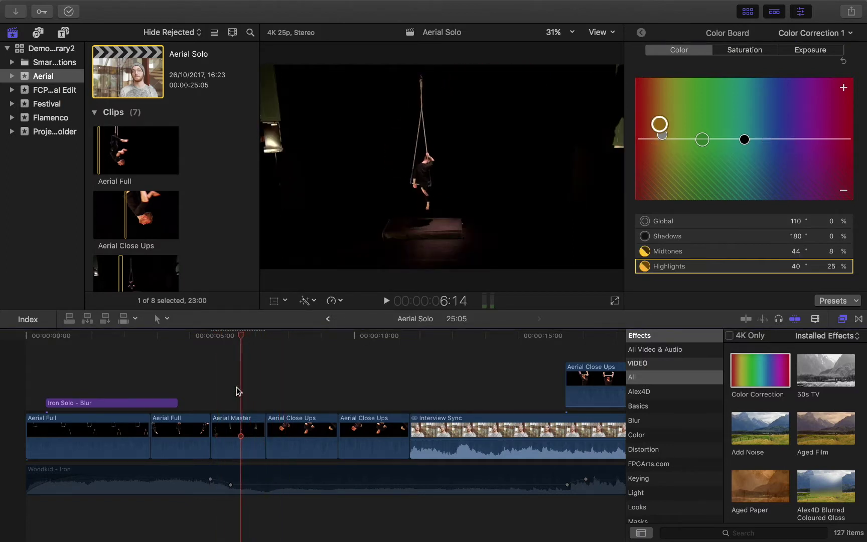
# Raise the Aerial Master clip's global saturation to 7% and check the result on other frames.
pyautogui.click(238, 436)
pyautogui.click(747, 49)
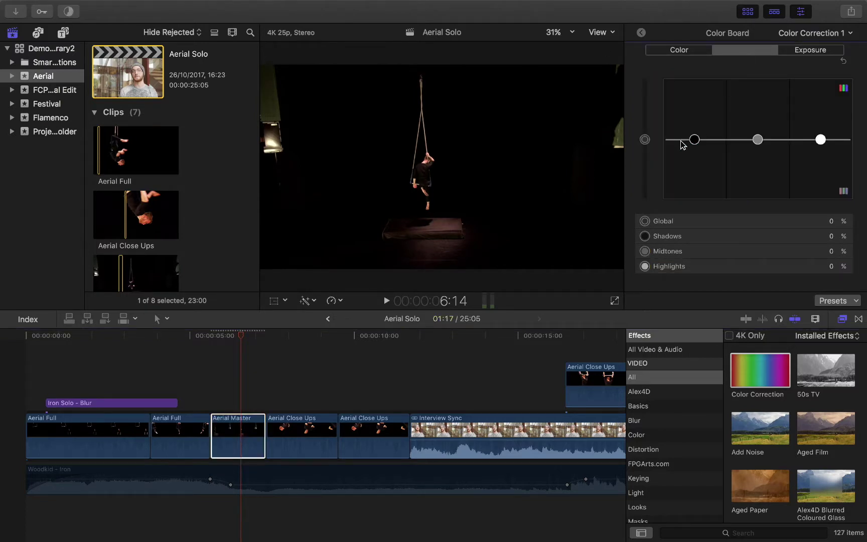
pyautogui.click(646, 138)
pyautogui.moveTo(647, 140); pyautogui.dragTo(647, 139)
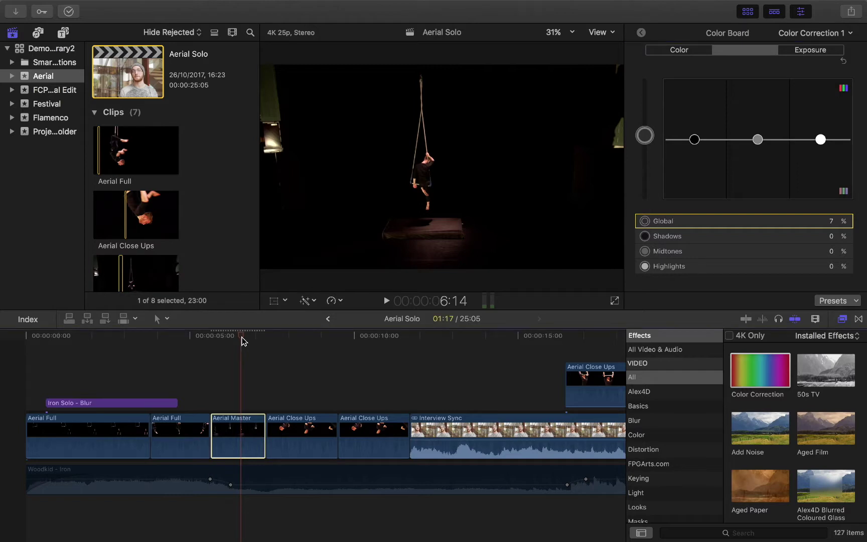
pyautogui.moveTo(271, 339); pyautogui.dragTo(221, 353)
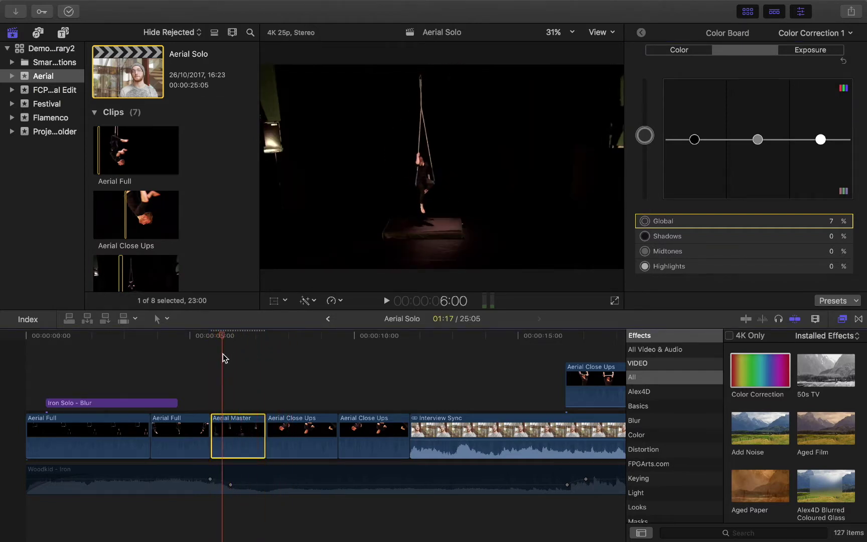
# Refine the Aerial Master clip's highlight color to 43°, 26%, checking the cut to Aerial Close Ups in full-screen playback.
pyautogui.click(679, 50)
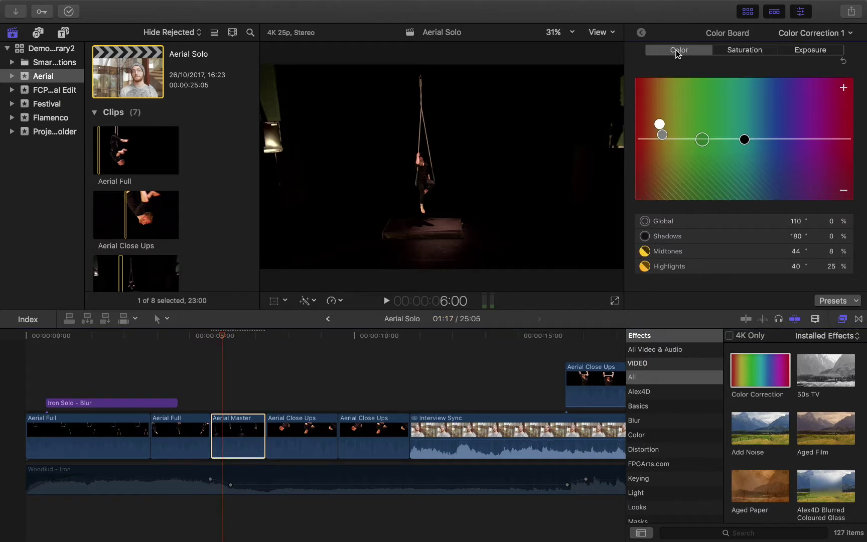
pyautogui.click(661, 123)
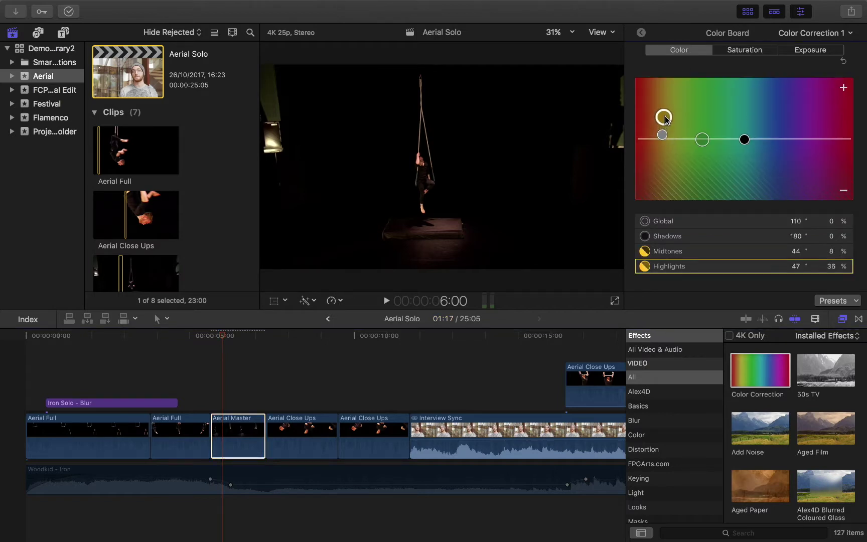
pyautogui.moveTo(664, 117); pyautogui.dragTo(662, 119)
pyautogui.moveTo(231, 346)
pyautogui.mouseDown()
pyautogui.moveTo(294, 345)
pyautogui.moveTo(217, 344)
pyautogui.moveTo(243, 349)
pyautogui.moveTo(230, 349)
pyautogui.mouseUp()
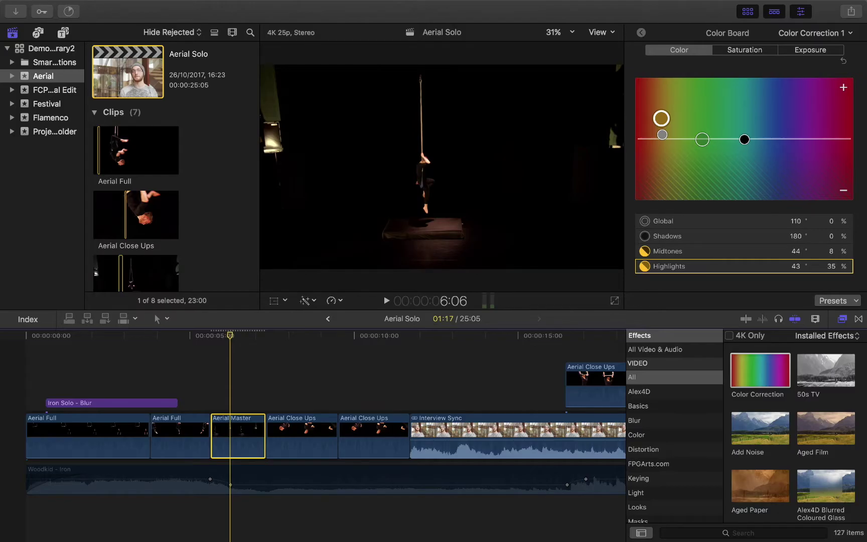
pyautogui.click(614, 300)
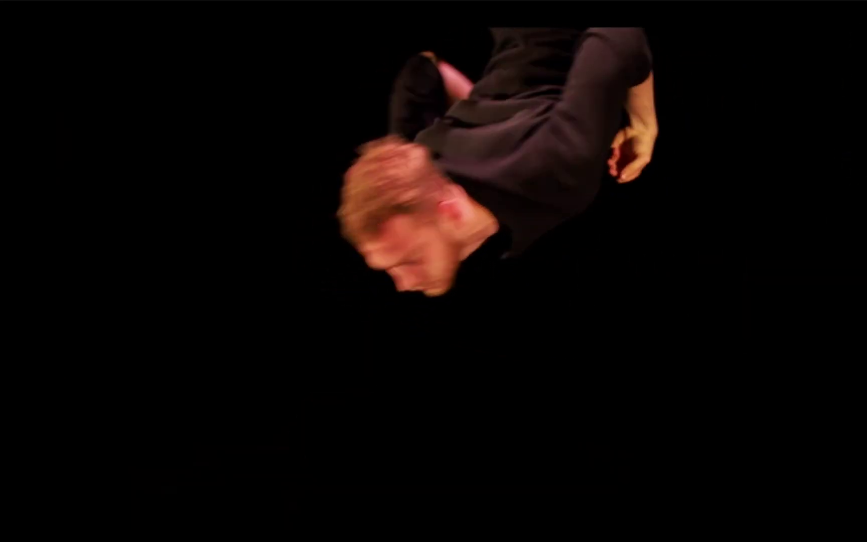
pyautogui.press('Escape')
pyautogui.click(243, 338)
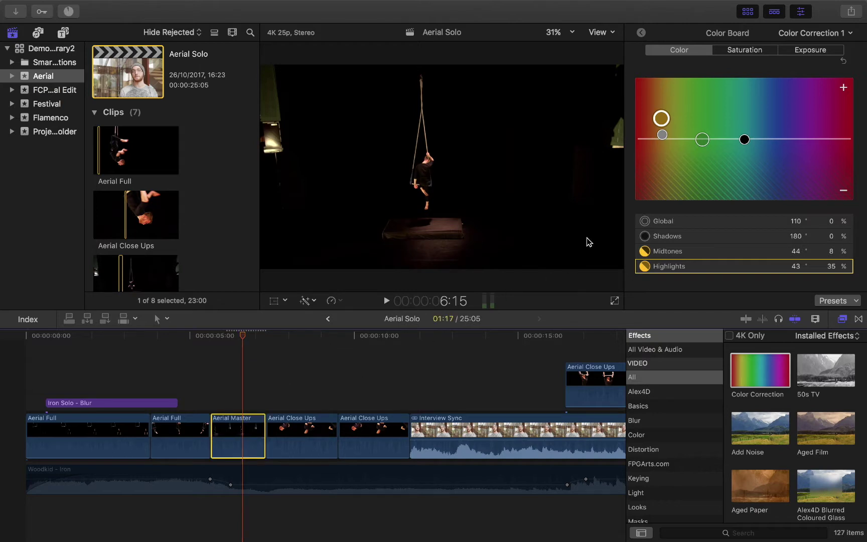
pyautogui.moveTo(661, 119); pyautogui.dragTo(662, 129)
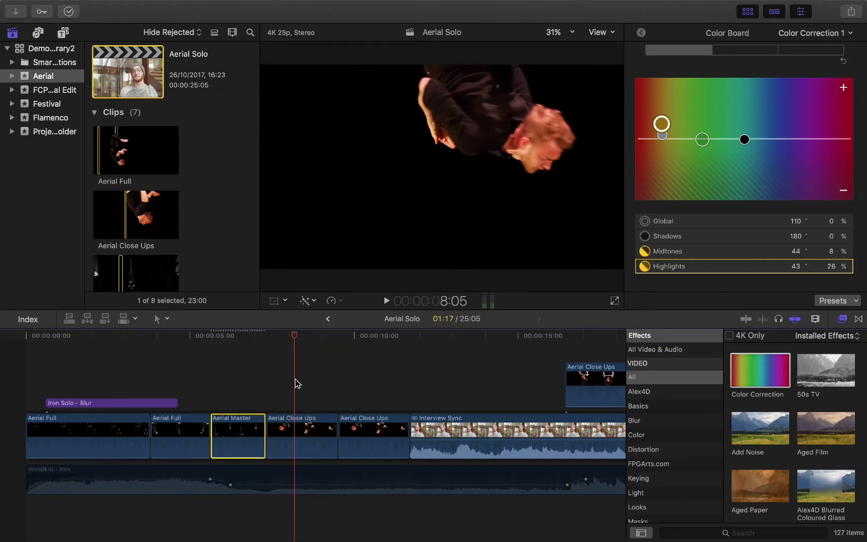
# Set the first Aerial Close Ups clip's highlight color to 49°, -15% in the Color Board.
pyautogui.click(276, 334)
pyautogui.click(286, 446)
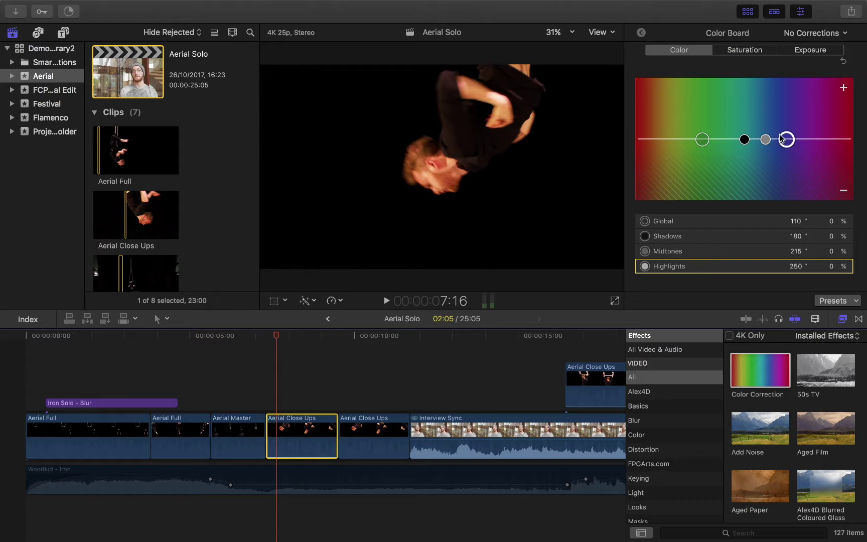
pyautogui.moveTo(783, 139); pyautogui.dragTo(666, 148)
# Play the cut from Aerial Master into the first Aerial Close Ups clip to compare the two color corrections.
pyautogui.click(241, 337)
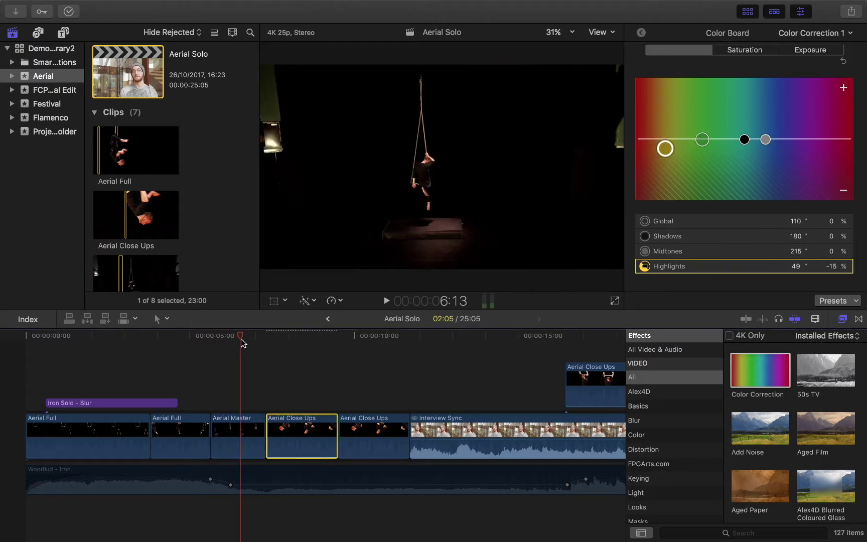
pyautogui.click(291, 349)
pyautogui.click(245, 352)
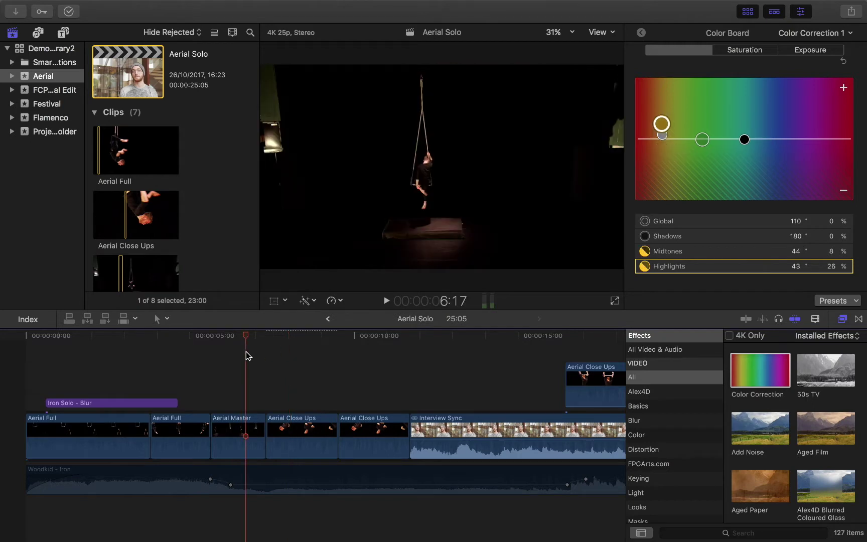
pyautogui.click(232, 348)
pyautogui.press('space')
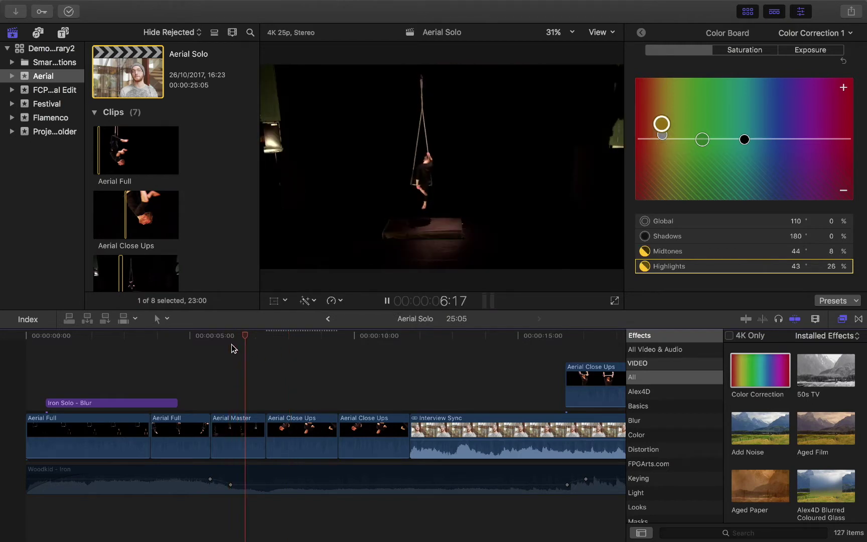
pyautogui.press('space')
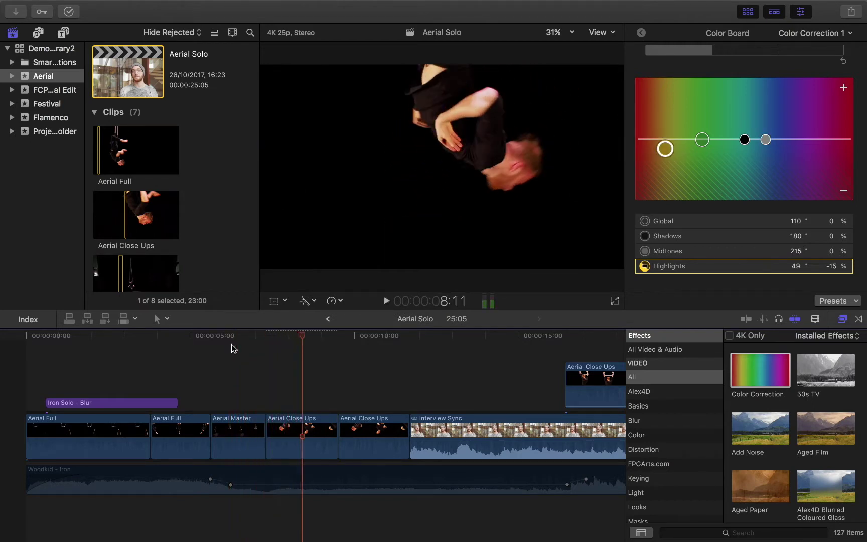
pyautogui.click(258, 341)
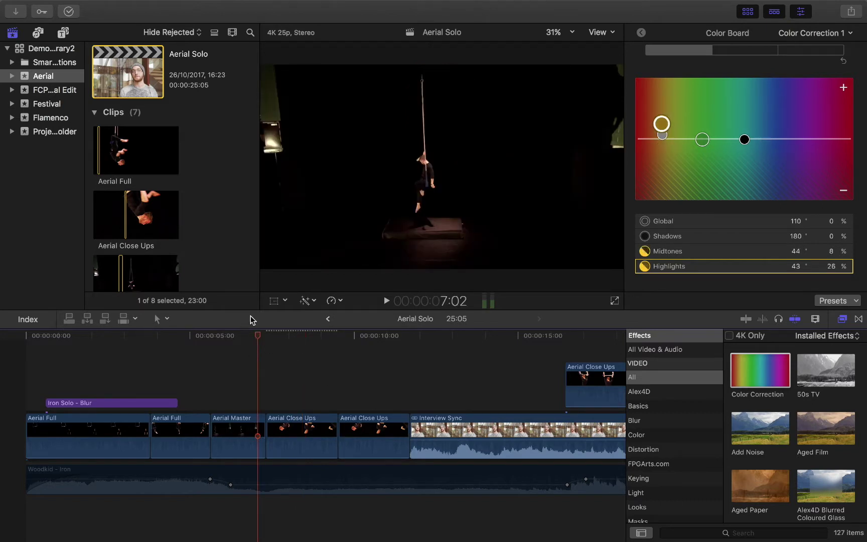
# Add a second Color Correction effect to the Aerial Master clip.
pyautogui.click(238, 429)
pyautogui.click(231, 339)
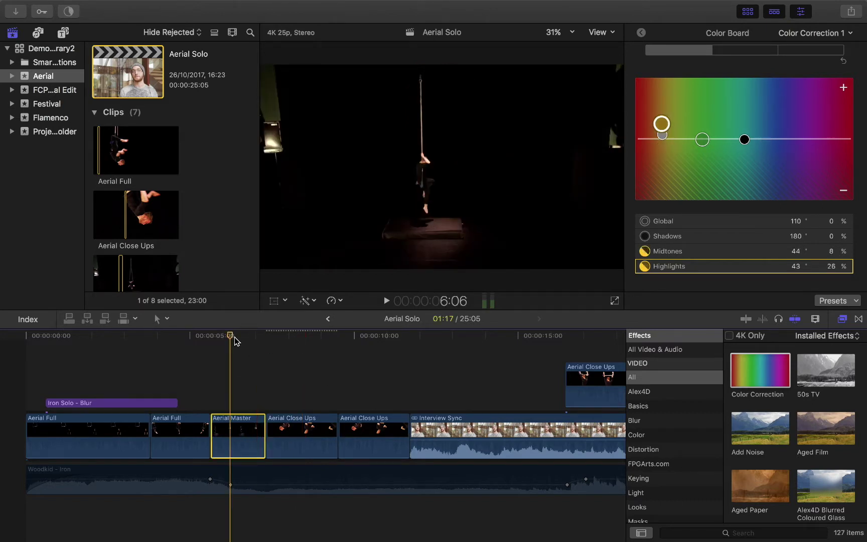
pyautogui.click(239, 337)
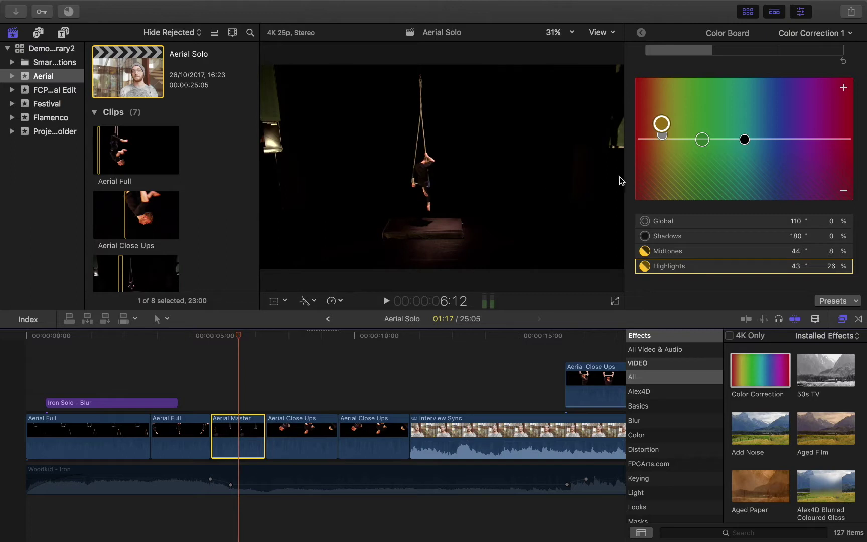
pyautogui.click(765, 377)
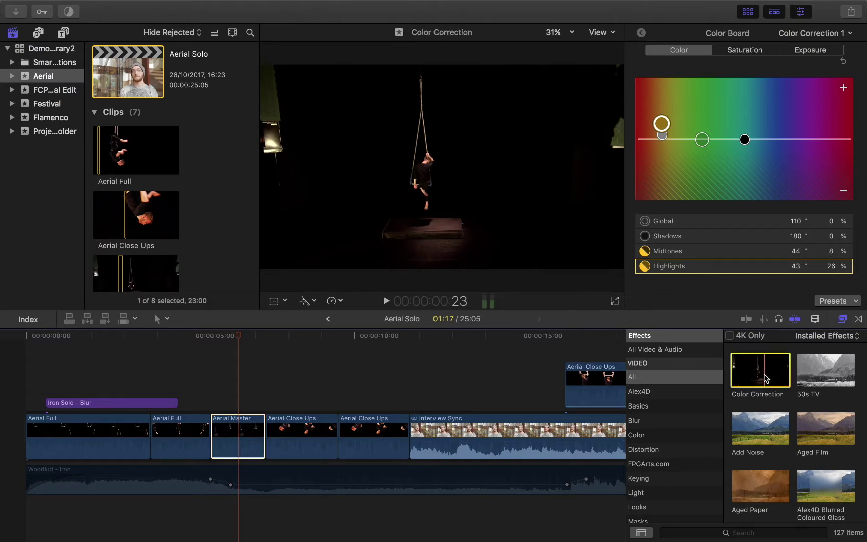
pyautogui.moveTo(766, 378); pyautogui.dragTo(236, 436)
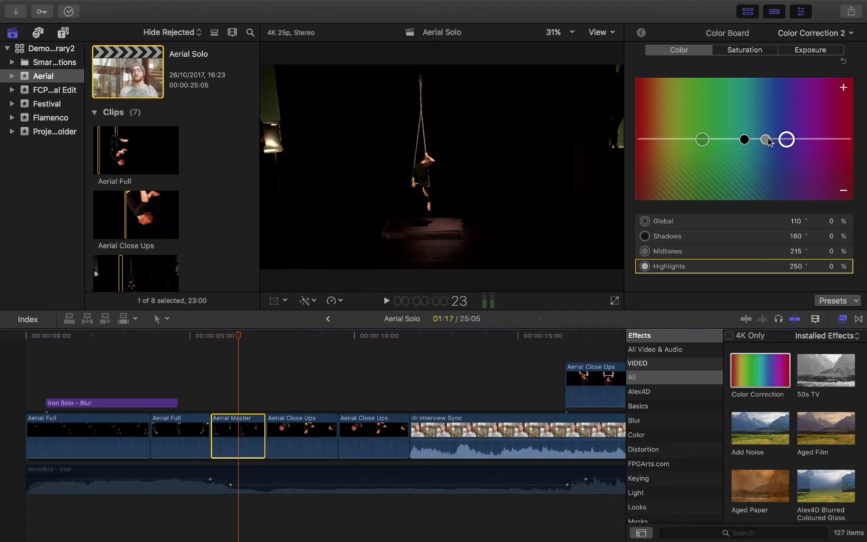
# Set the second correction's midtone color to 133°, -4% on Aerial Master and compare it with the Aerial Close Ups clip.
pyautogui.moveTo(765, 139); pyautogui.dragTo(716, 148)
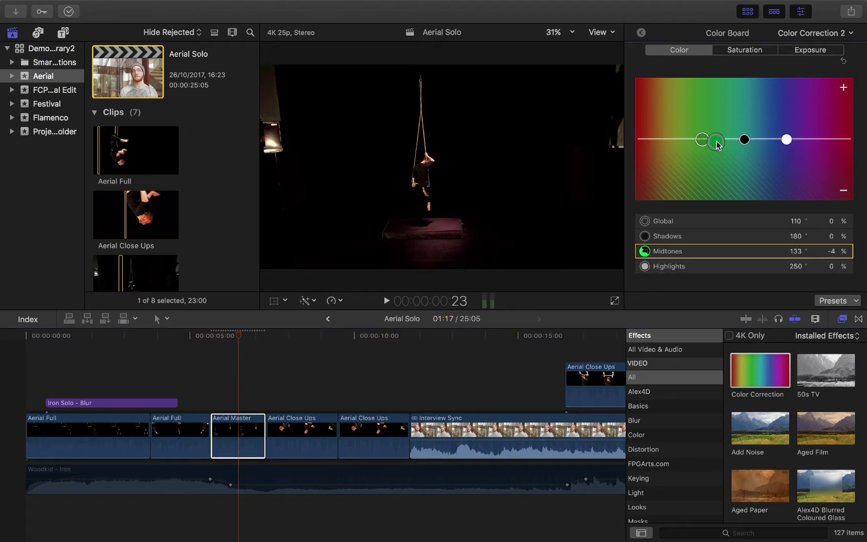
pyautogui.click(308, 346)
pyautogui.click(232, 348)
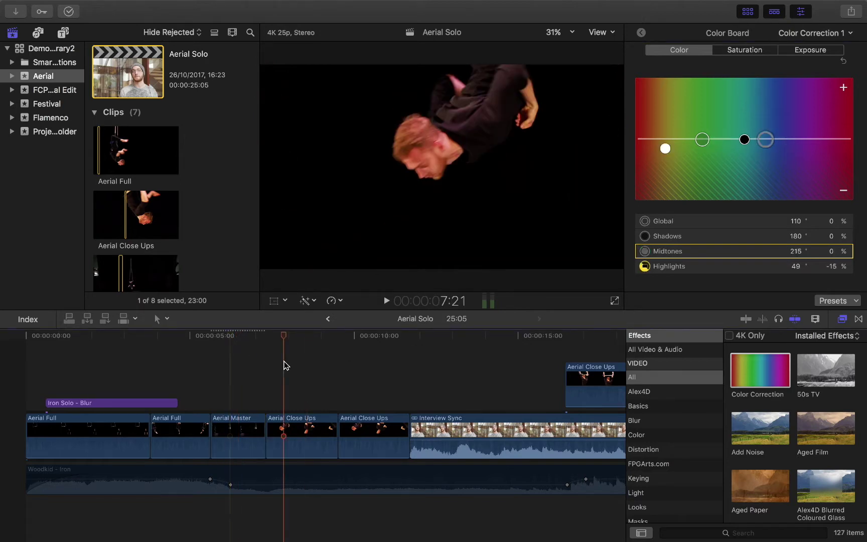
# Compare the color corrections of the second Aerial Full, Aerial Master and Aerial Close Ups clips along the timeline.
pyautogui.click(207, 356)
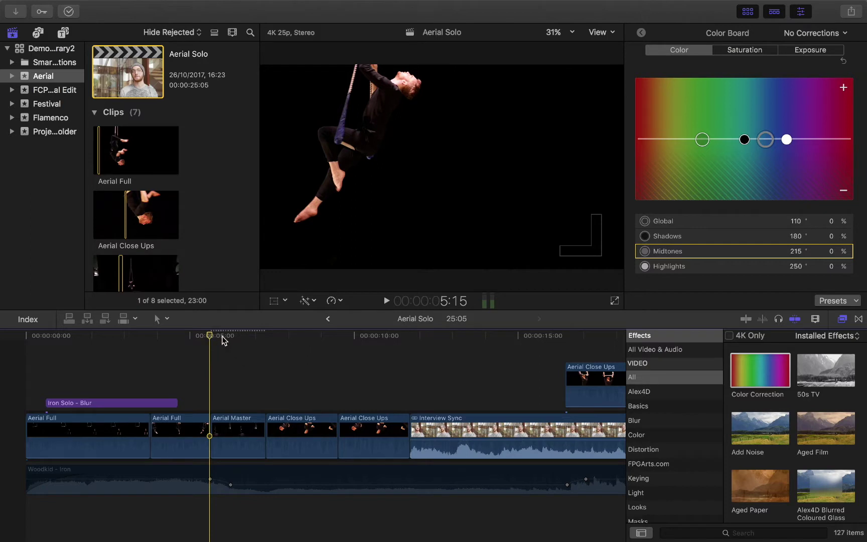
pyautogui.click(279, 349)
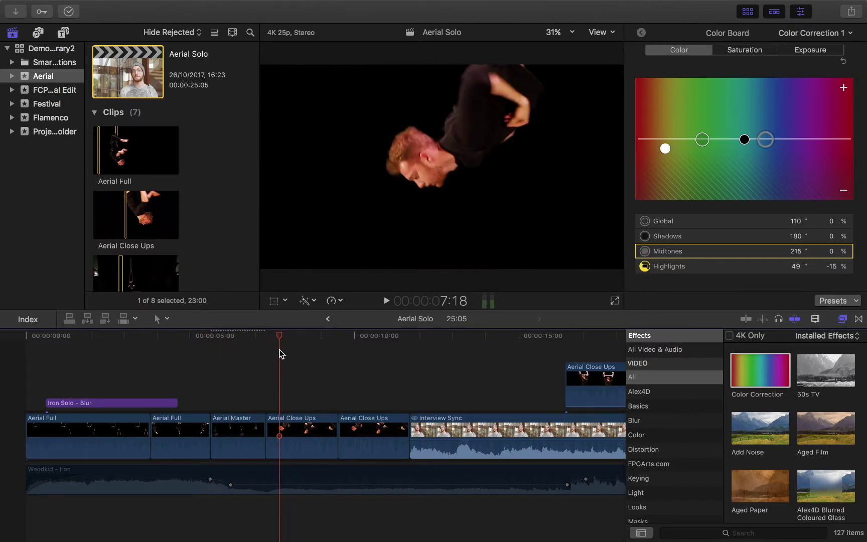
pyautogui.click(263, 351)
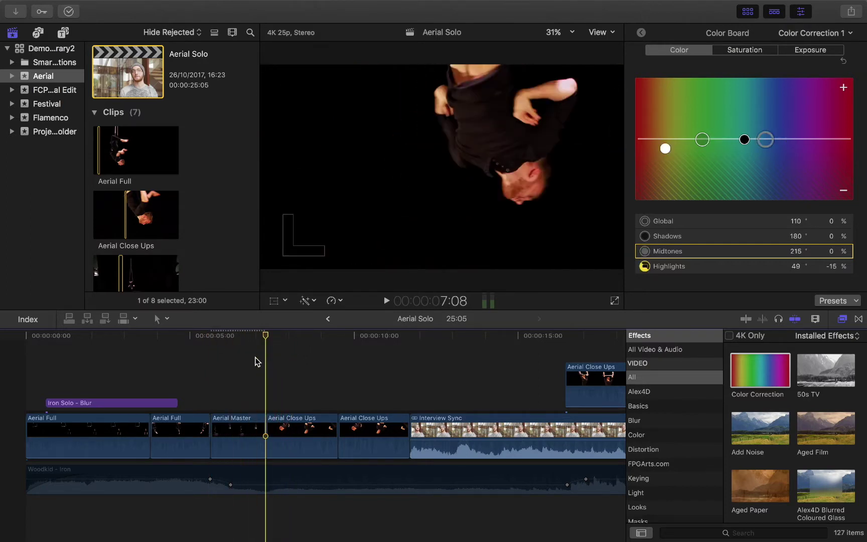
pyautogui.click(231, 361)
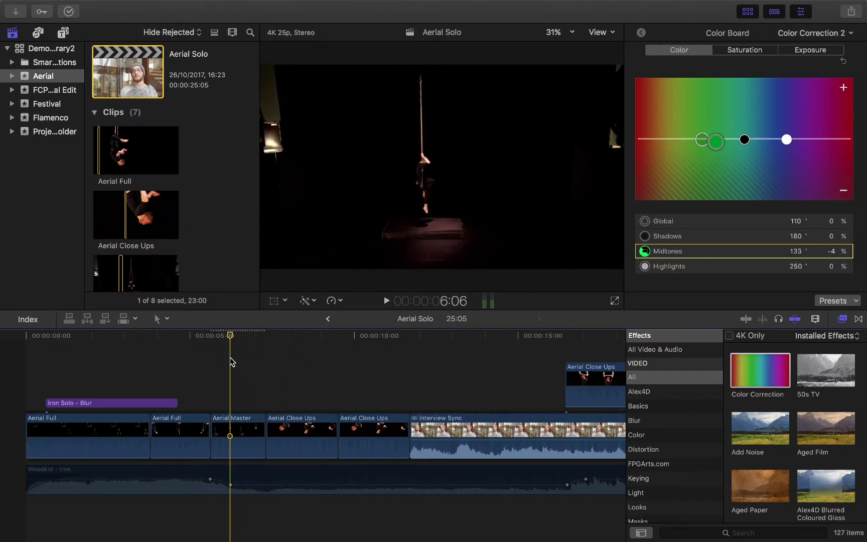
pyautogui.click(246, 427)
pyautogui.click(369, 424)
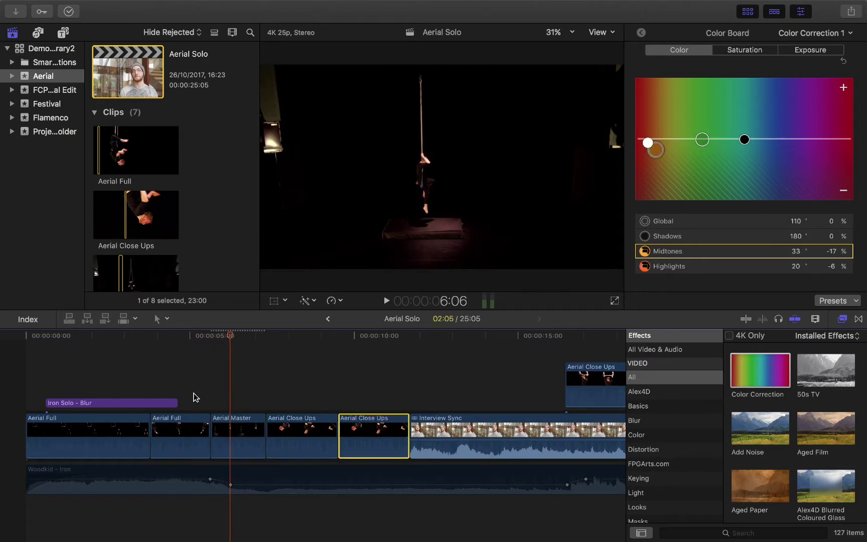
pyautogui.click(180, 345)
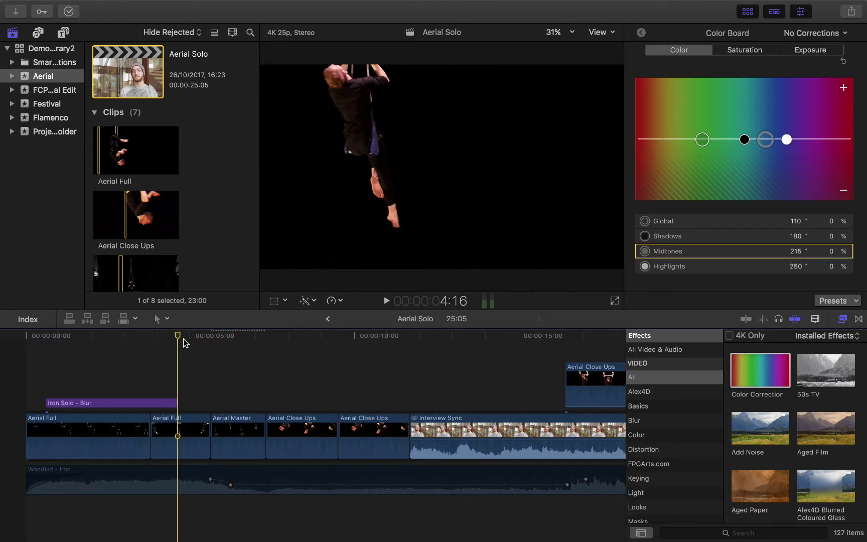
# Select the Interview Sync clip and lower its audio level to silence.
pyautogui.click(435, 357)
pyautogui.hscroll(3, 435, 357)
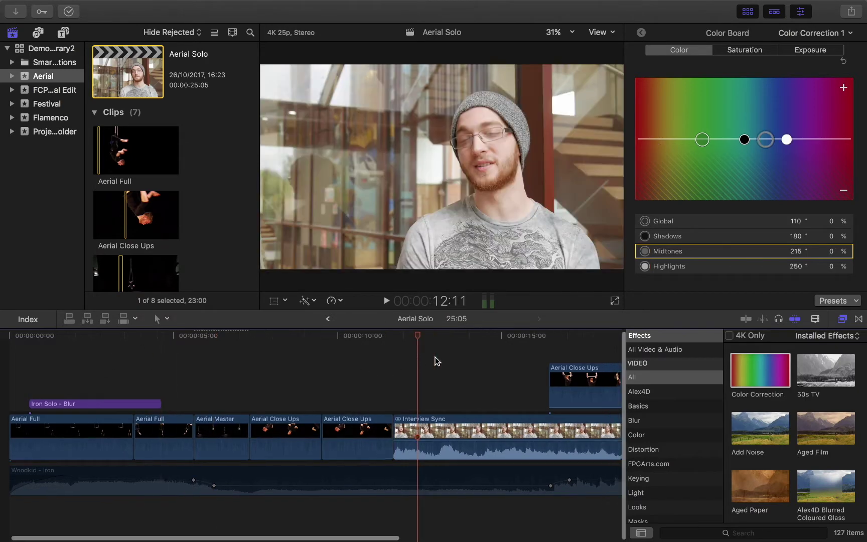
pyautogui.click(410, 430)
pyautogui.moveTo(402, 442); pyautogui.dragTo(401, 472)
pyautogui.click(418, 333)
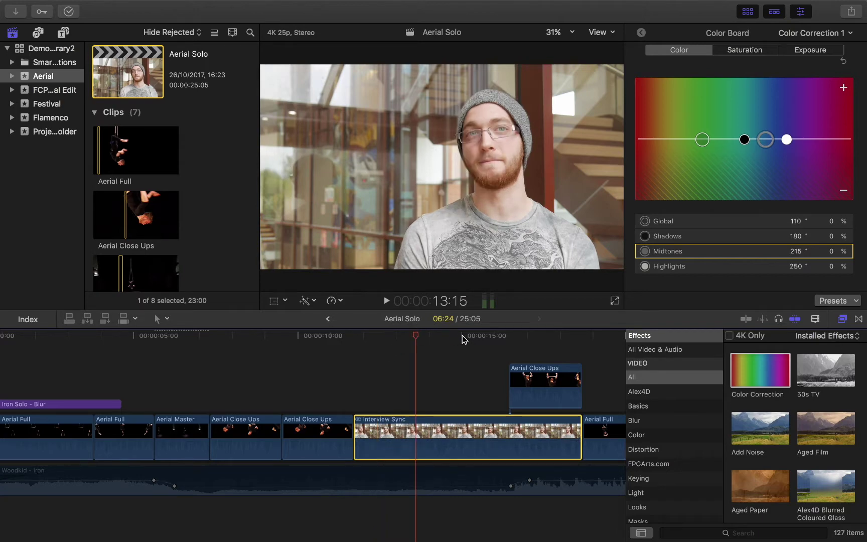
# Park the playhead at 15:20 on the Interview Sync clip and apply Balance Color to it.
pyautogui.click(462, 336)
pyautogui.click(488, 338)
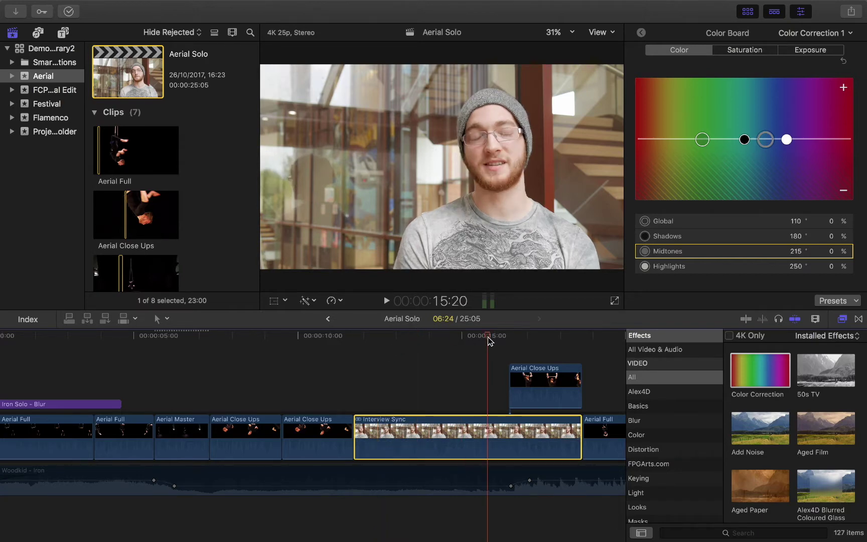
pyautogui.click(305, 301)
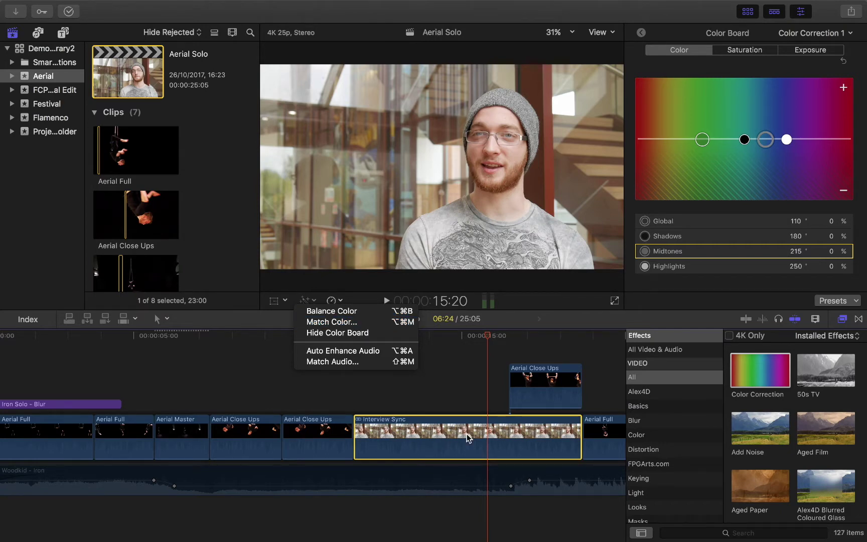
pyautogui.click(421, 397)
pyautogui.click(314, 304)
pyautogui.click(318, 311)
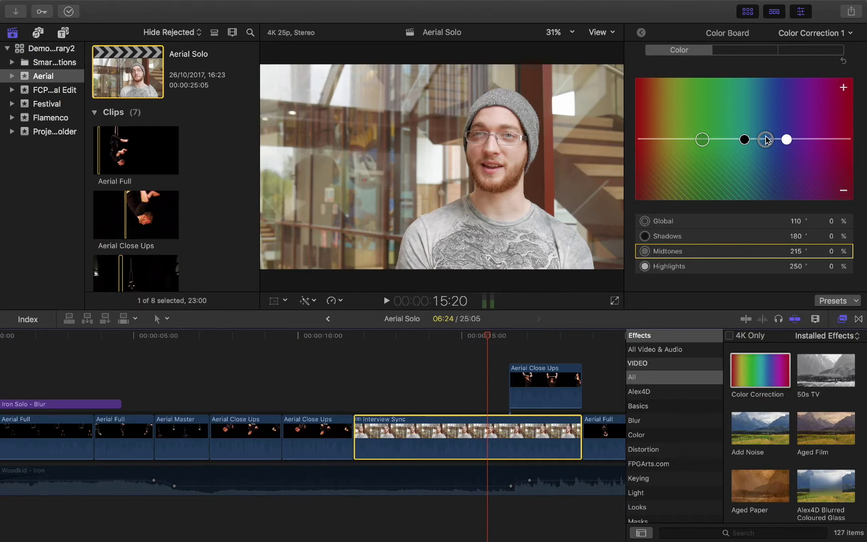
# Set the Interview Sync clip's midtone color to 31°, -5% and its global saturation to 12%.
pyautogui.moveTo(764, 140); pyautogui.dragTo(655, 141)
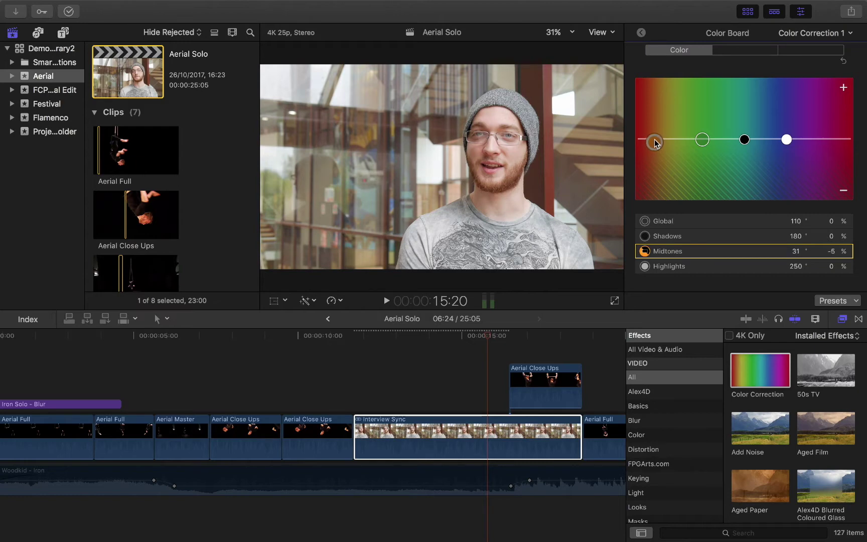
pyautogui.click(770, 50)
pyautogui.click(645, 134)
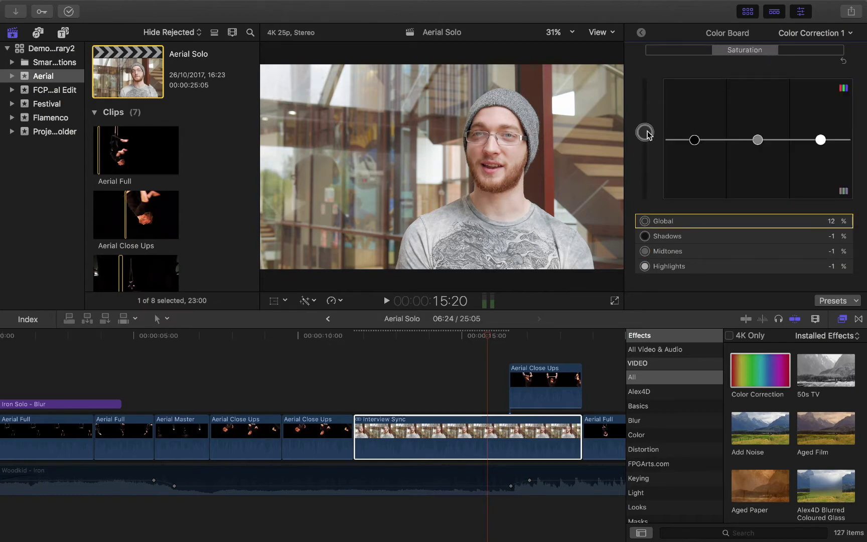
# Set the Interview Sync clip's global exposure to -4% and check the frame at 15:21.
pyautogui.click(809, 50)
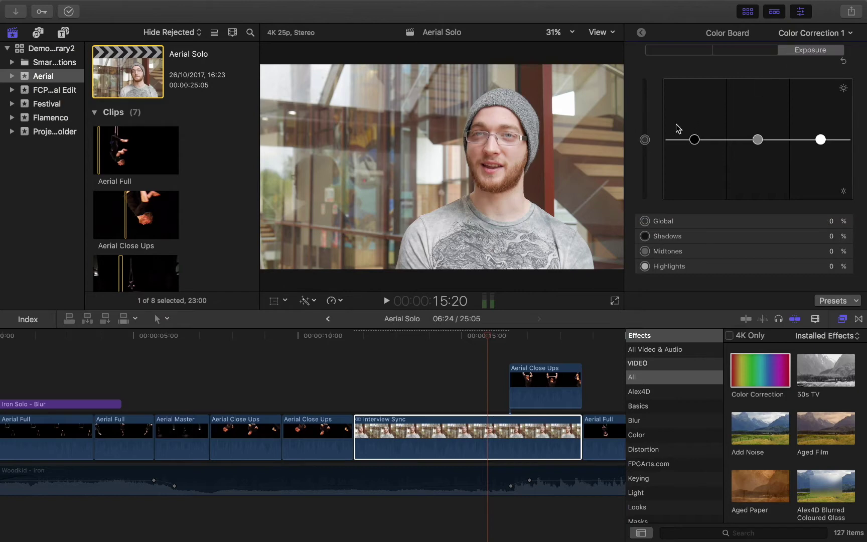
pyautogui.click(645, 141)
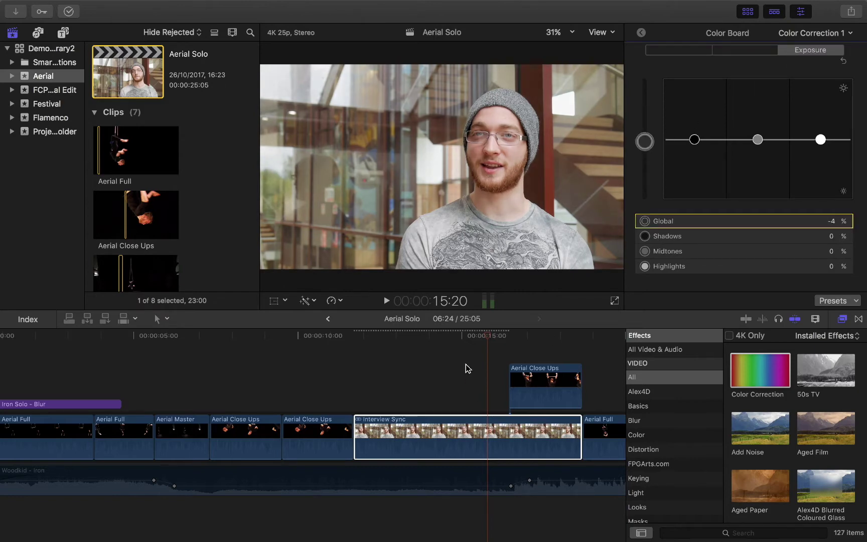
pyautogui.moveTo(481, 343)
pyautogui.mouseDown()
pyautogui.moveTo(473, 339)
pyautogui.moveTo(489, 345)
pyautogui.mouseUp()
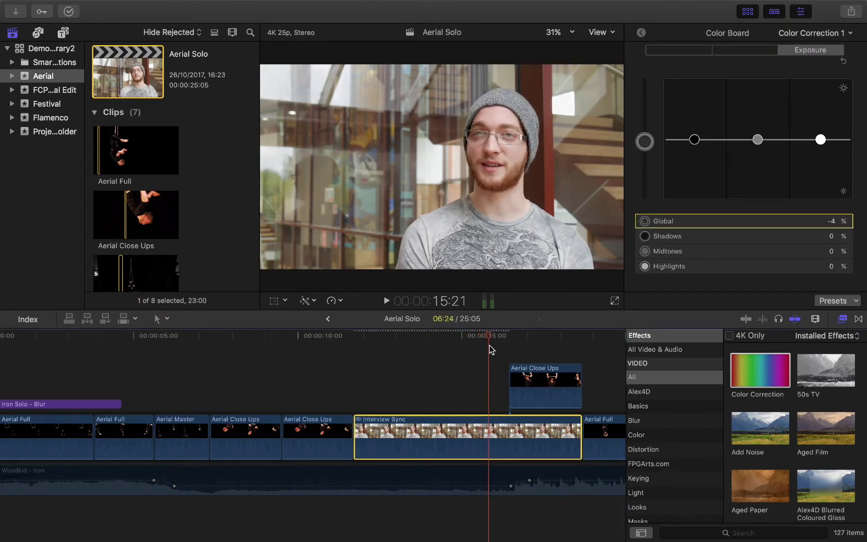
# Compare the corrected Interview Sync clip with the two Aerial Close Ups clips that precede it.
pyautogui.click(314, 343)
pyautogui.click(263, 344)
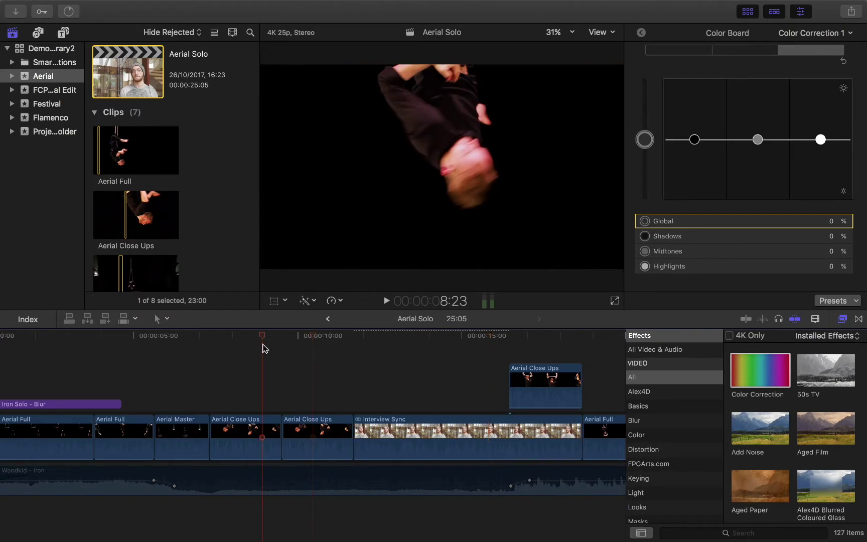
pyautogui.click(324, 337)
pyautogui.click(253, 342)
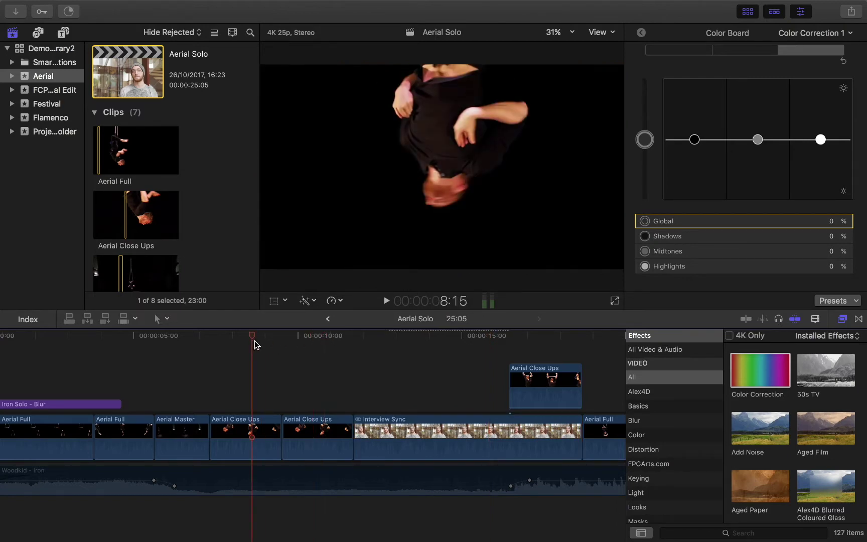
pyautogui.click(339, 336)
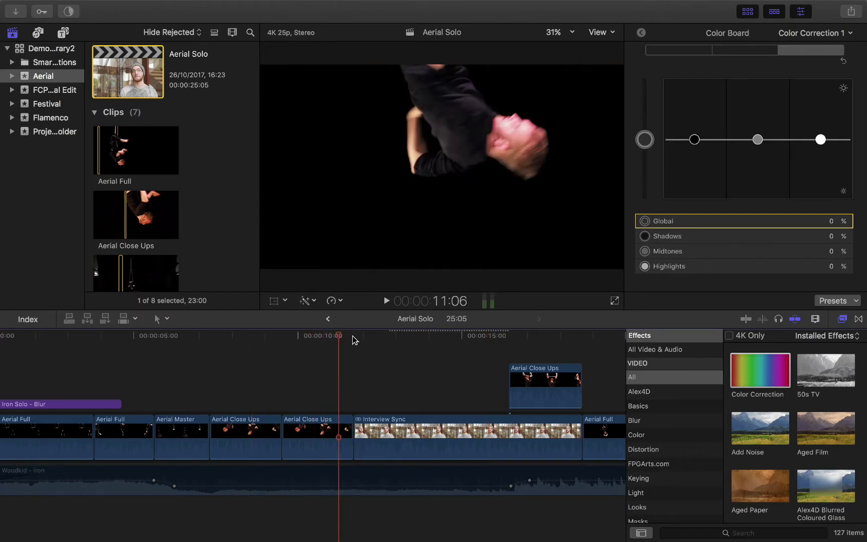
pyautogui.click(381, 337)
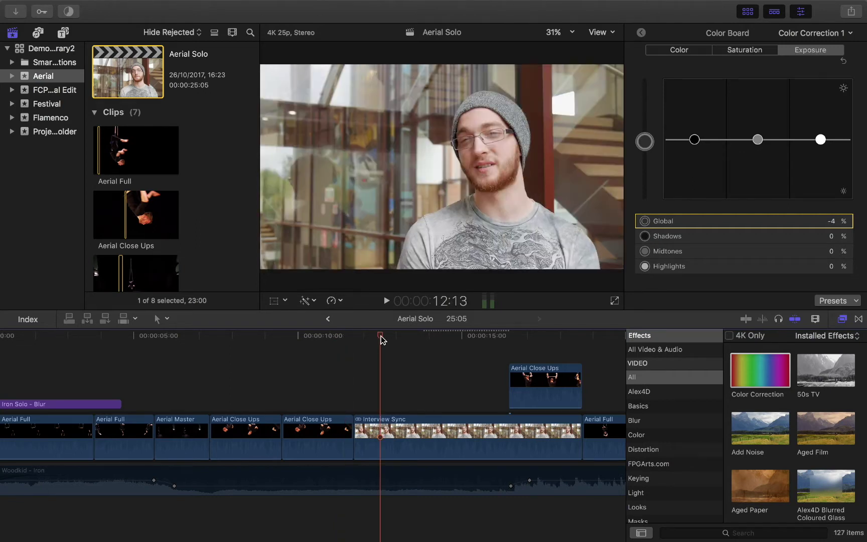
pyautogui.moveTo(381, 340); pyautogui.dragTo(495, 346)
pyautogui.hscroll(8, 495, 342)
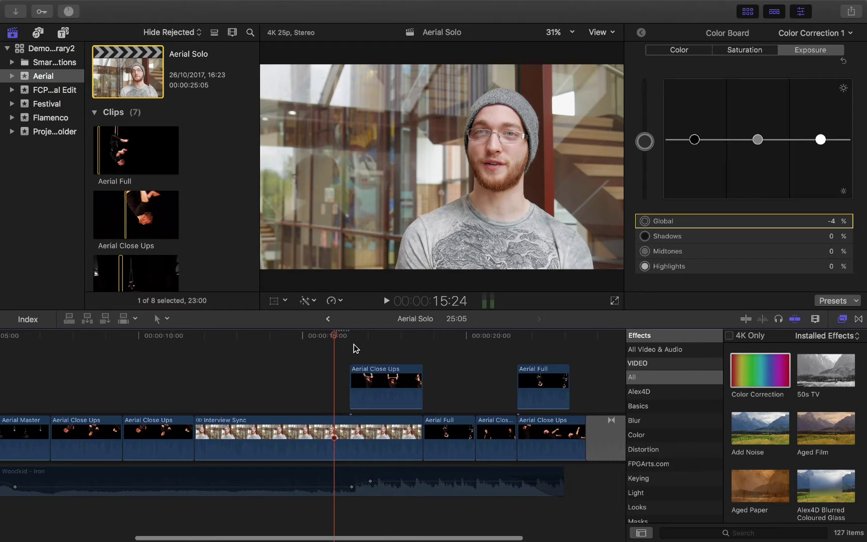
pyautogui.moveTo(334, 336); pyautogui.dragTo(339, 339)
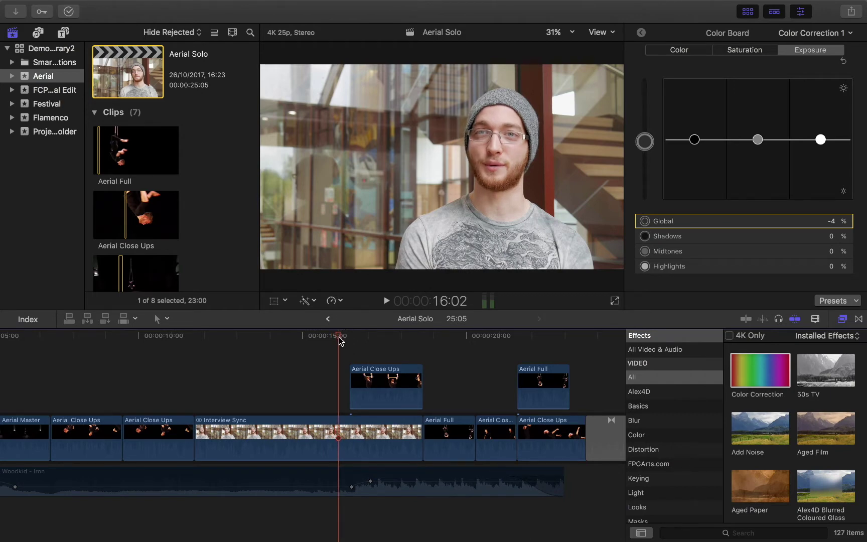
# Set the Interview Sync clip's highlight color to 301°, 43% and its shadow color to 180°, -31%.
pyautogui.moveTo(339, 339)
pyautogui.mouseDown()
pyautogui.moveTo(322, 345)
pyautogui.moveTo(330, 346)
pyautogui.mouseUp()
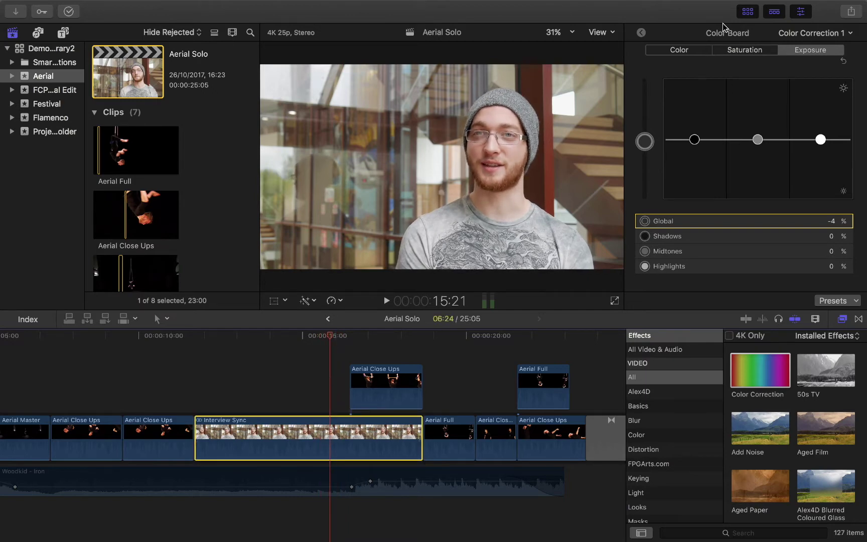
pyautogui.click(680, 50)
pyautogui.moveTo(788, 134); pyautogui.dragTo(817, 114)
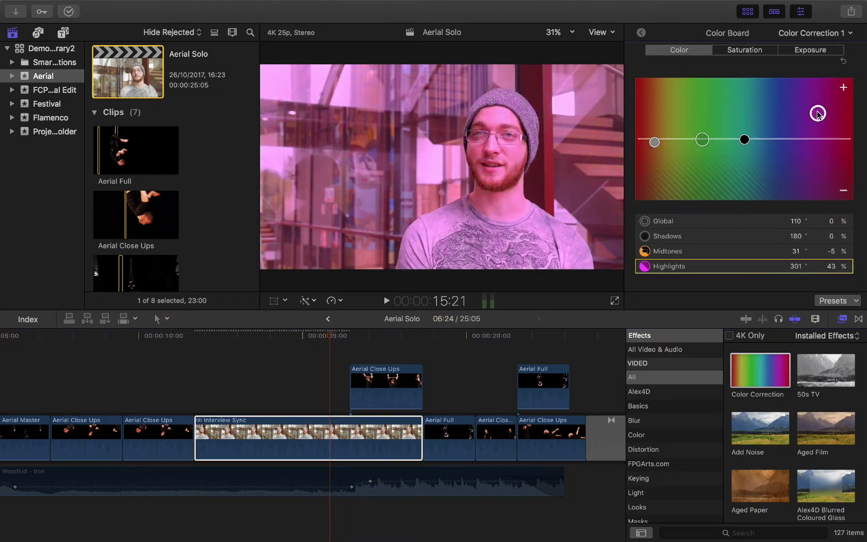
pyautogui.moveTo(745, 140); pyautogui.dragTo(746, 158)
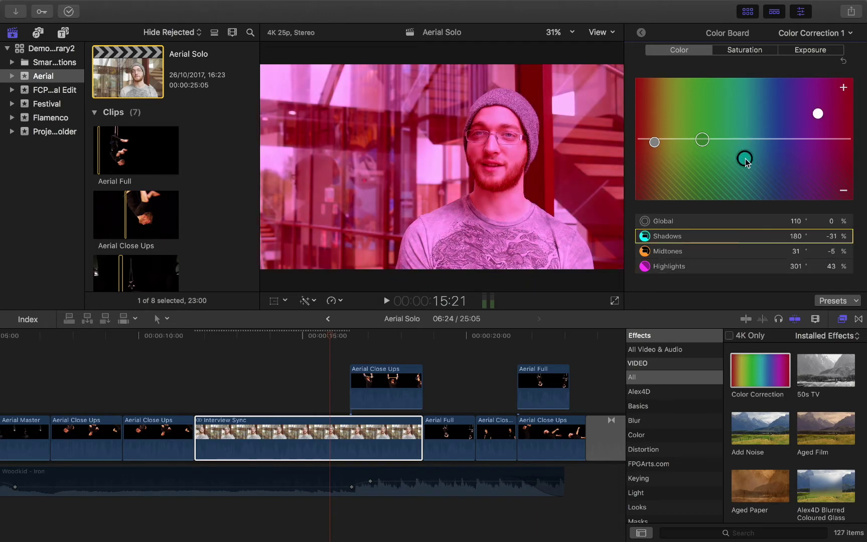
# Raise the Interview Sync clip's global exposure and set its global saturation to -39%.
pyautogui.click(822, 50)
pyautogui.moveTo(647, 140); pyautogui.dragTo(647, 166)
pyautogui.click(745, 50)
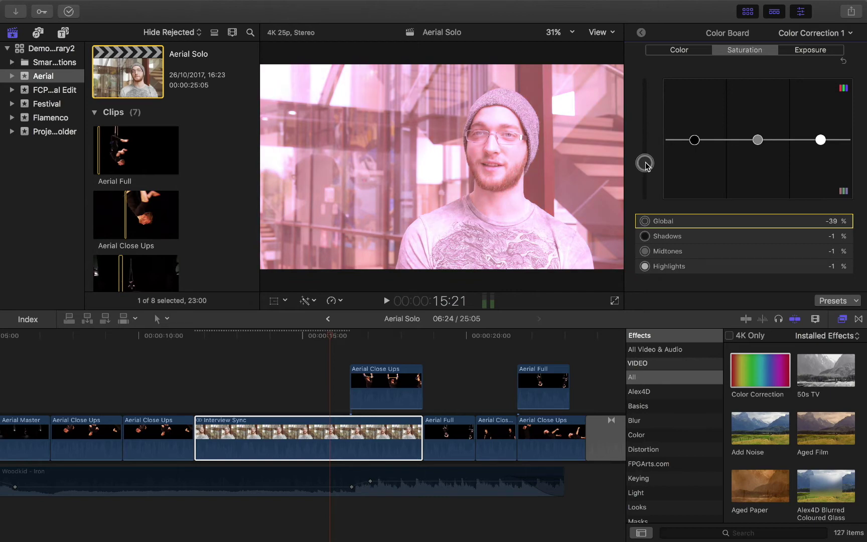
# Review the restyled Interview Sync clip at 16:00 and compare it with the second Aerial Close Ups clip before it.
pyautogui.moveTo(315, 343); pyautogui.dragTo(336, 353)
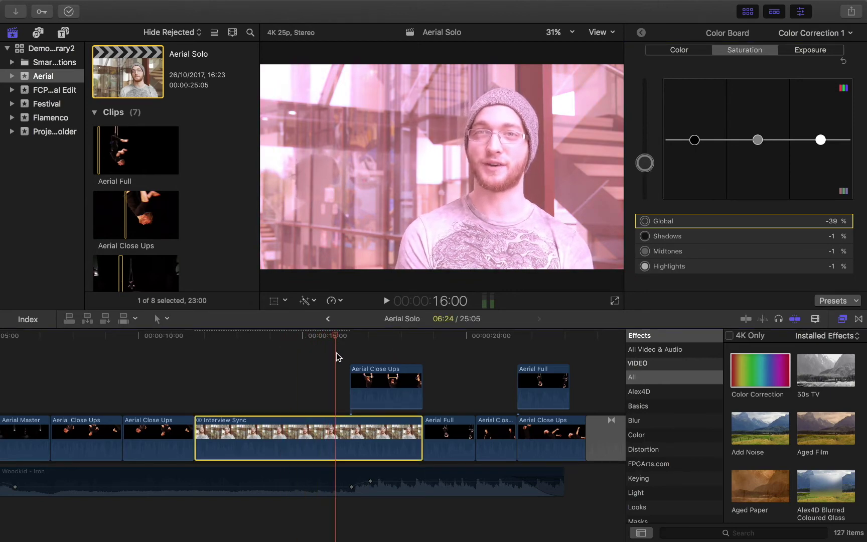
pyautogui.hscroll(-5, 336, 388)
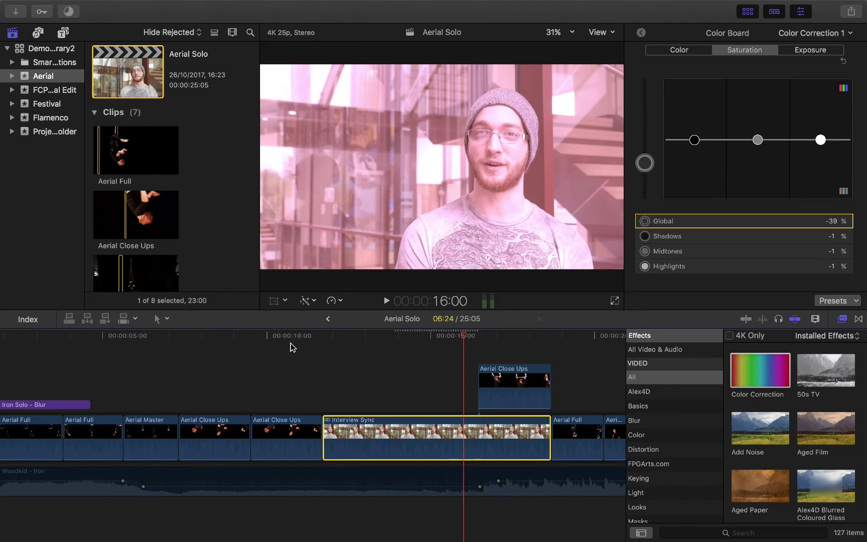
pyautogui.click(294, 337)
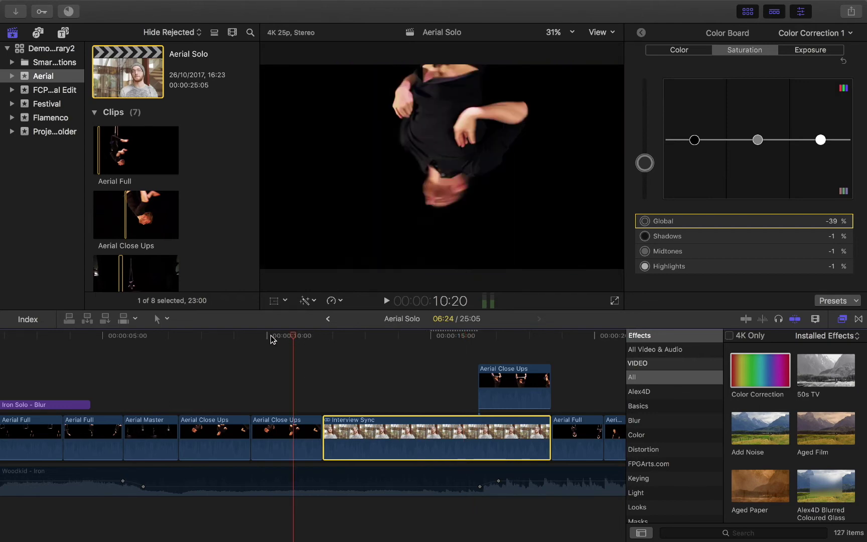